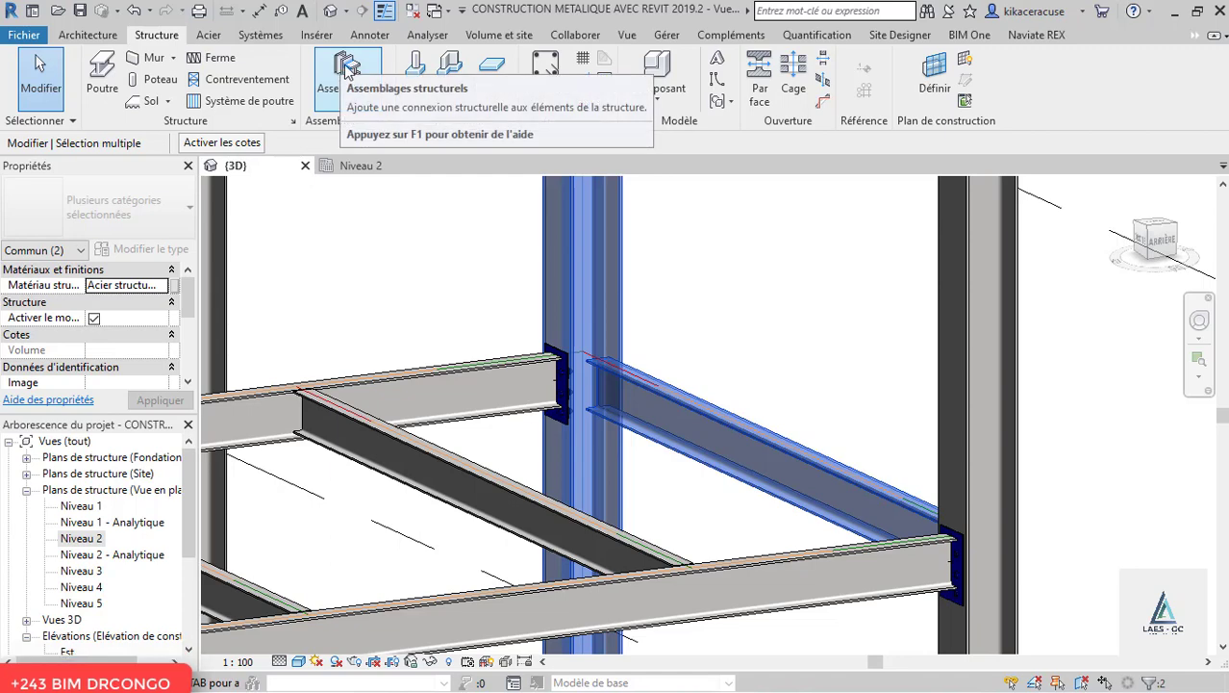
# - Add a Cornière d'attache en biais structural connection between the selected column and beam
pyautogui.click(347, 77)
pyautogui.scroll(3, 704, 438)
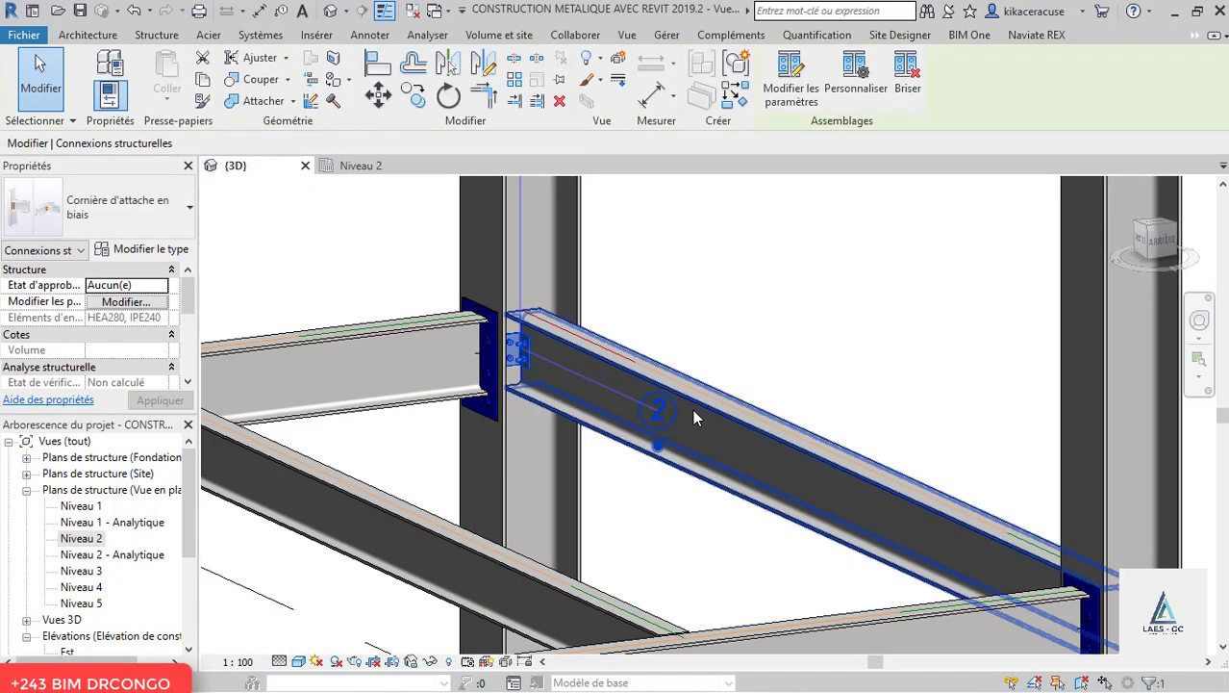
pyautogui.scroll(4, 545, 361)
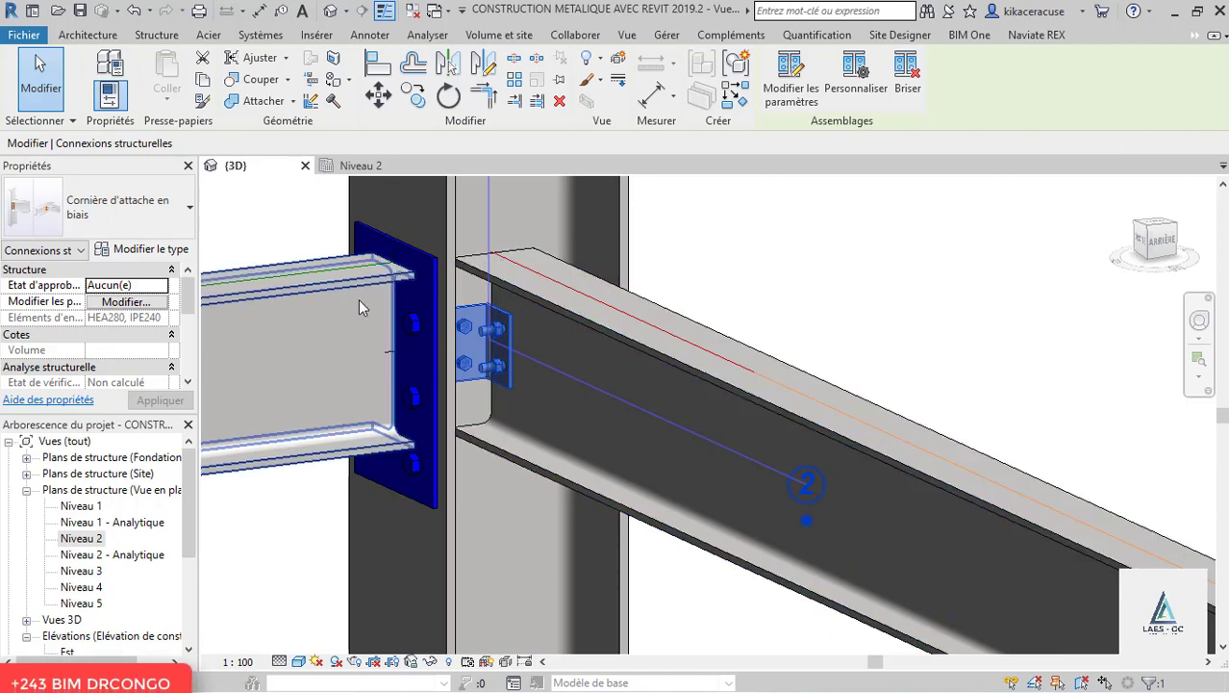
pyautogui.click(430, 344)
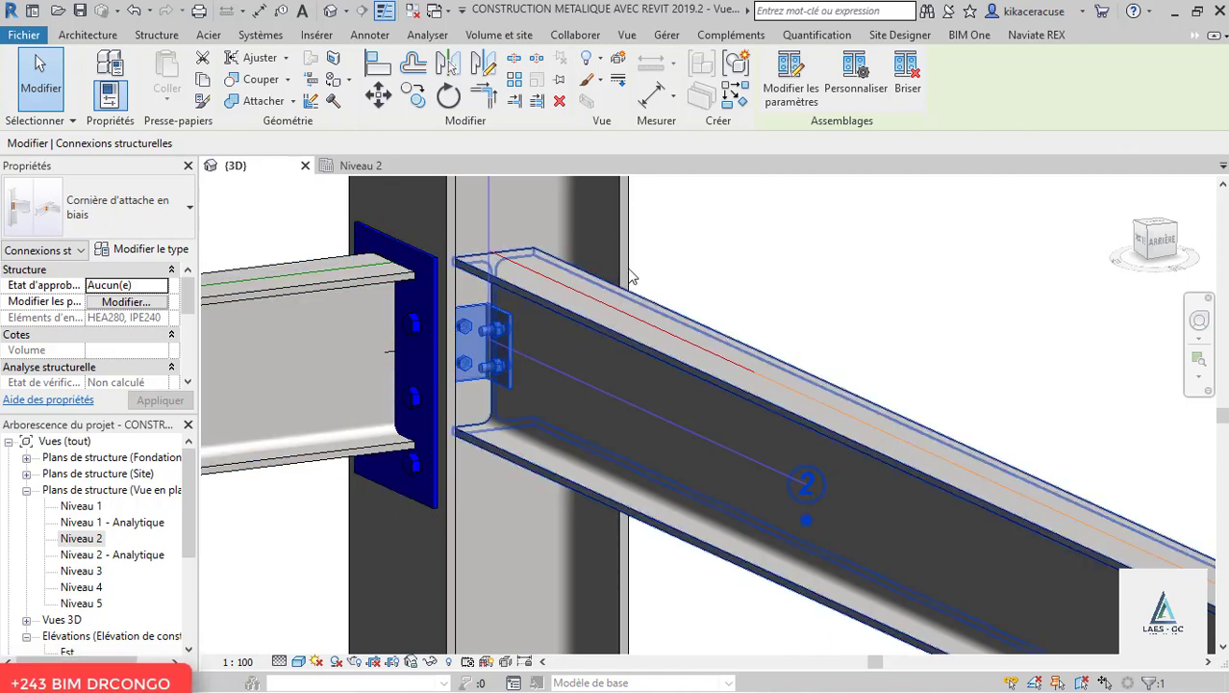
pyautogui.scroll(-2, 527, 348)
pyautogui.scroll(3, 563, 308)
pyautogui.scroll(-3, 563, 308)
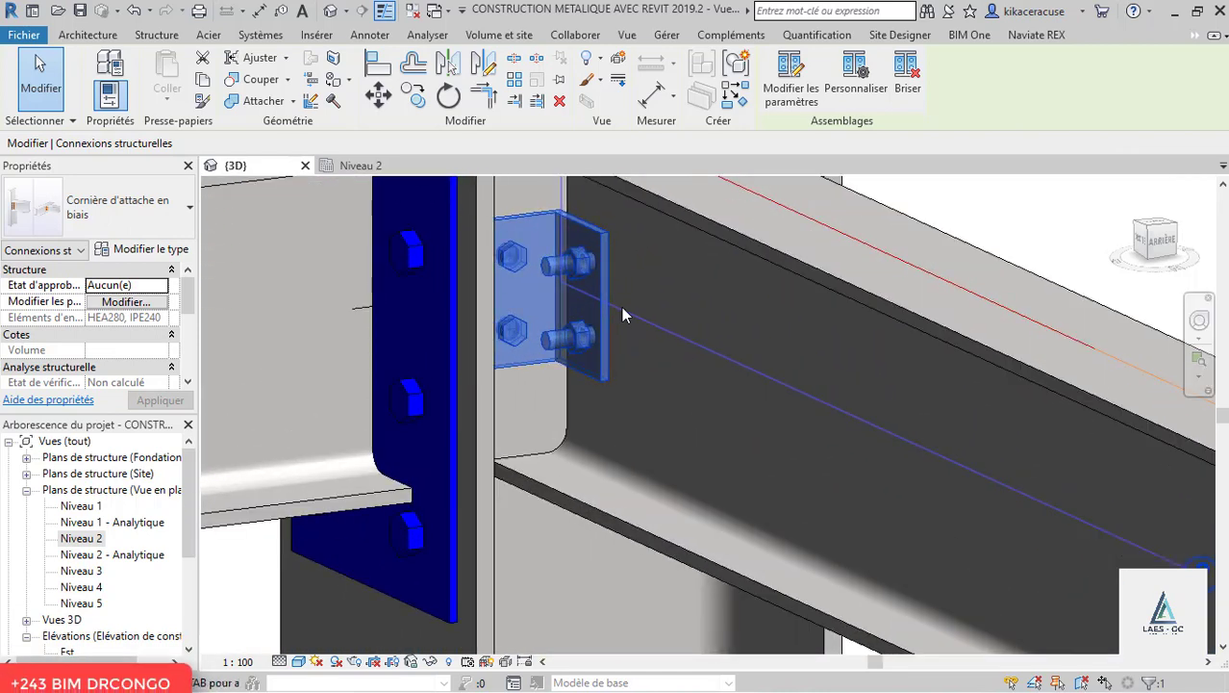
pyautogui.scroll(-1, 633, 322)
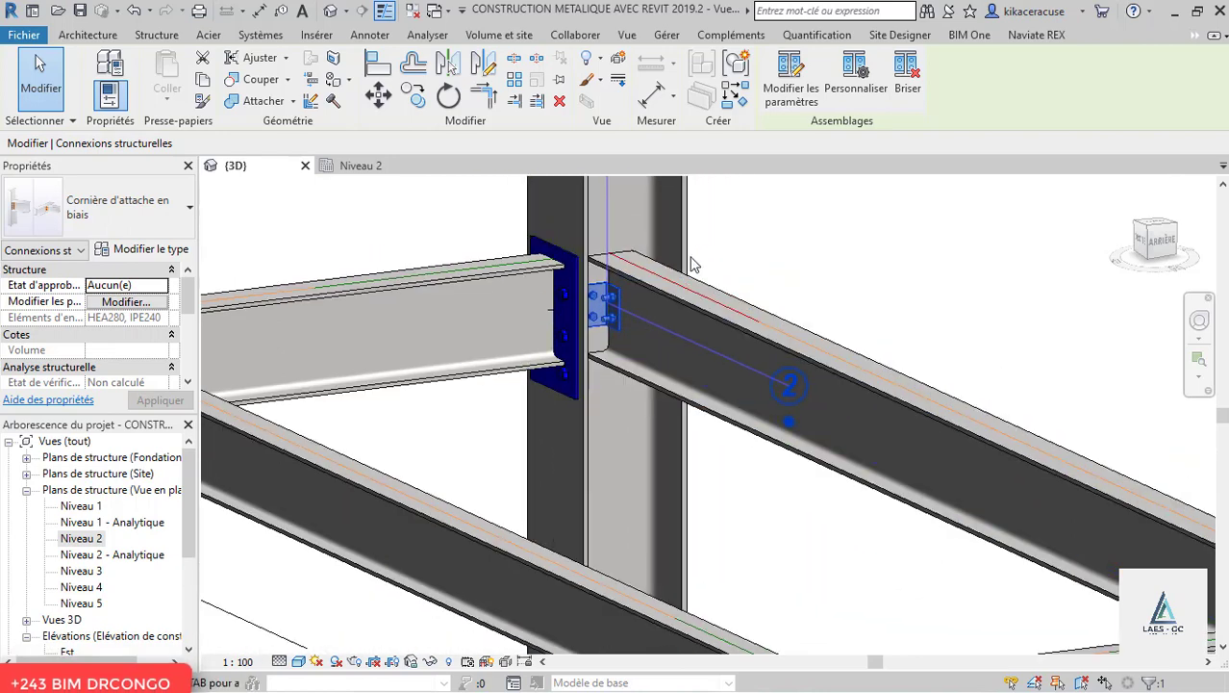
pyautogui.moveTo(633, 332)
pyautogui.keyDown('shift'); pyautogui.mouseDown(button='middle')
pyautogui.moveTo(552, 335)
pyautogui.moveTo(636, 332)
pyautogui.mouseUp(button='middle'); pyautogui.keyUp('shift')
pyautogui.scroll(2, 629, 274)
# - Try the Platine d'encastrement type on the new beam-to-column connection
pyautogui.click(144, 207)
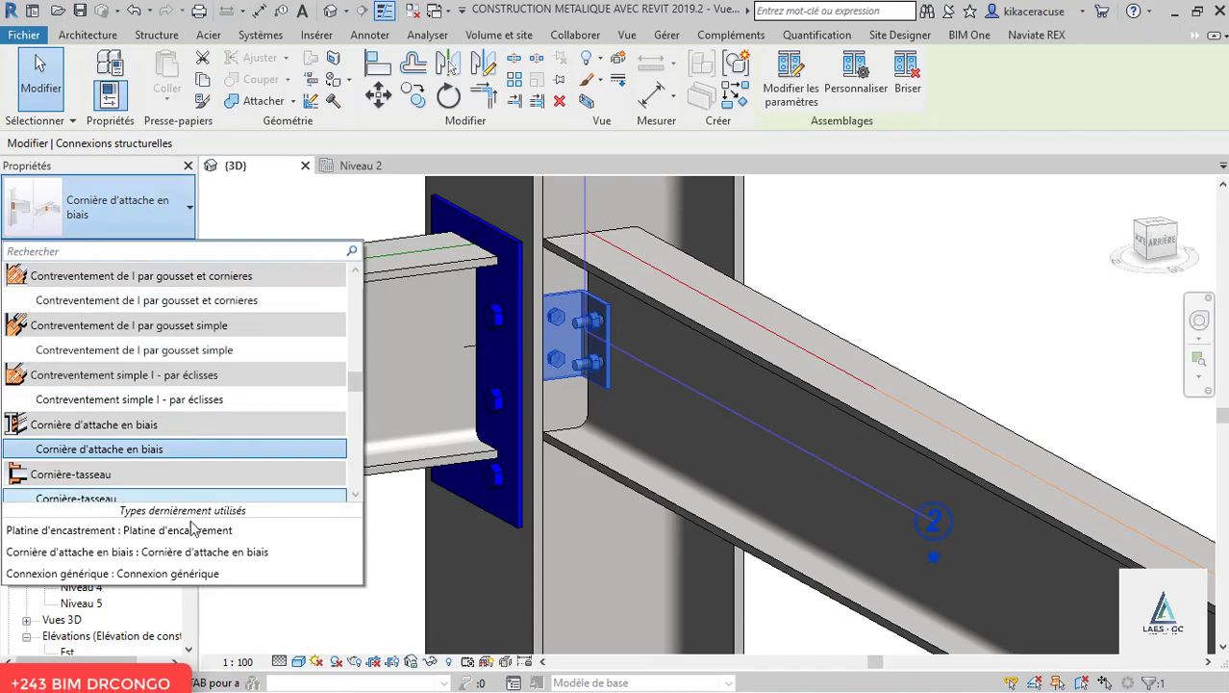
pyautogui.click(182, 534)
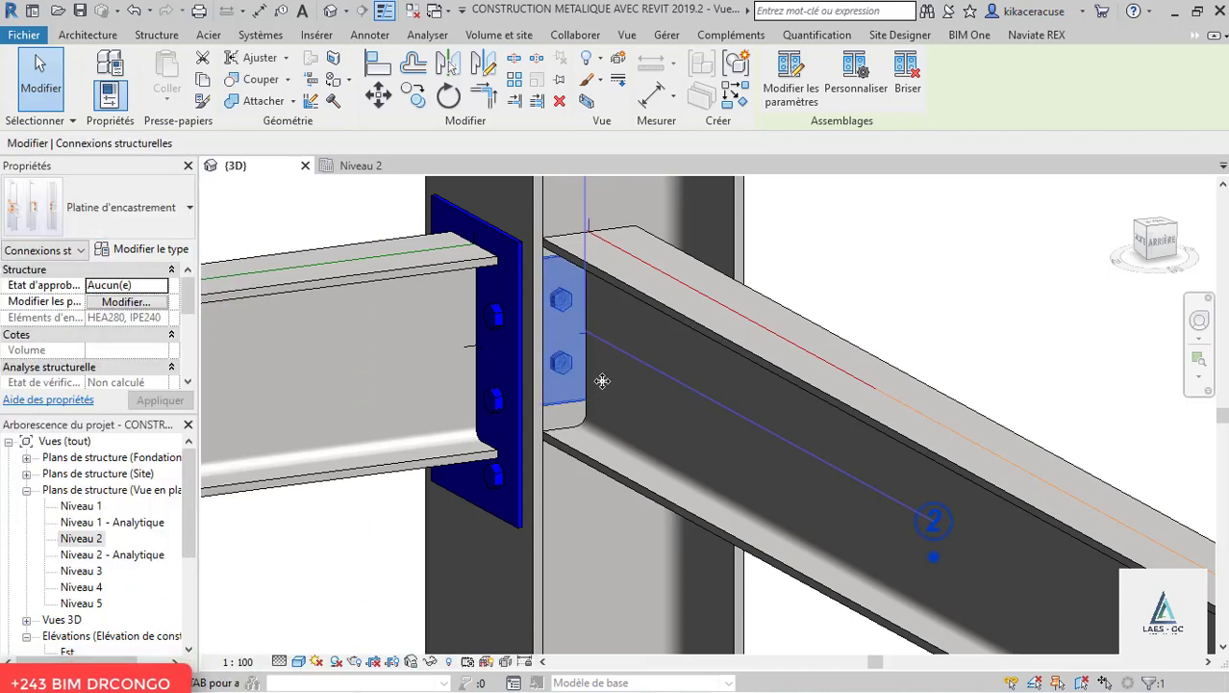
pyautogui.keyDown('shift'); pyautogui.moveTo(593, 240); pyautogui.dragTo(618, 345, button='middle'); pyautogui.keyUp('shift')
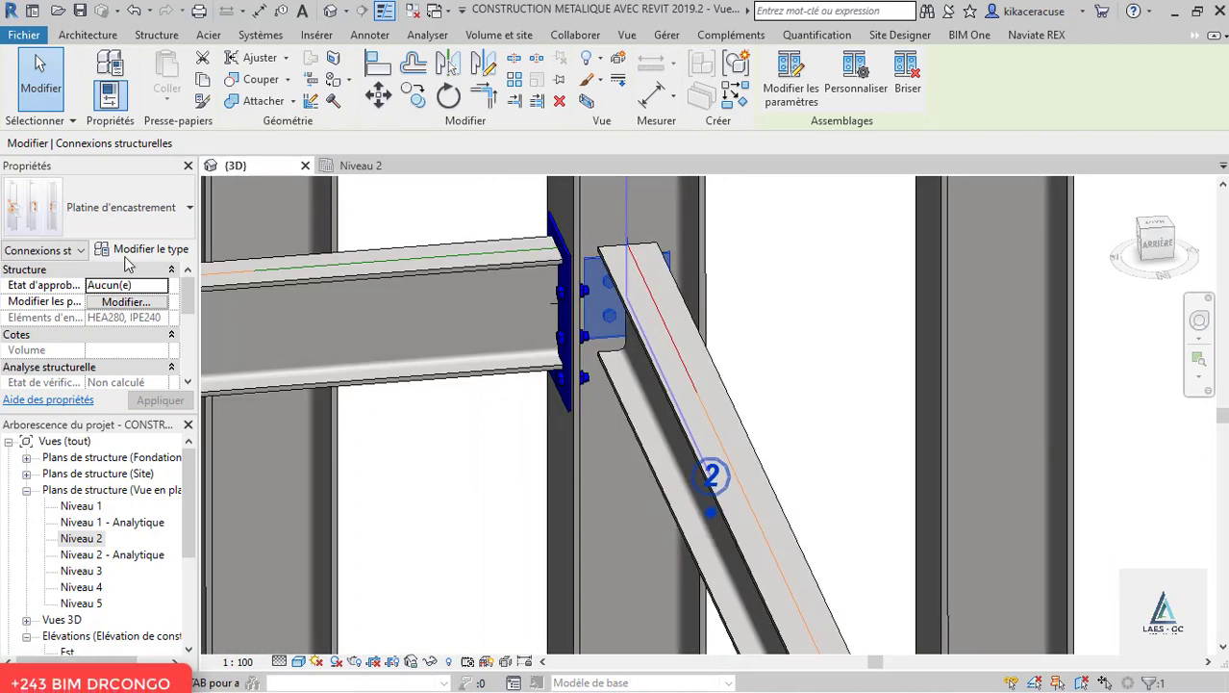
# - Switch the connection's type back to Cornière d'attache en biais
pyautogui.click(134, 228)
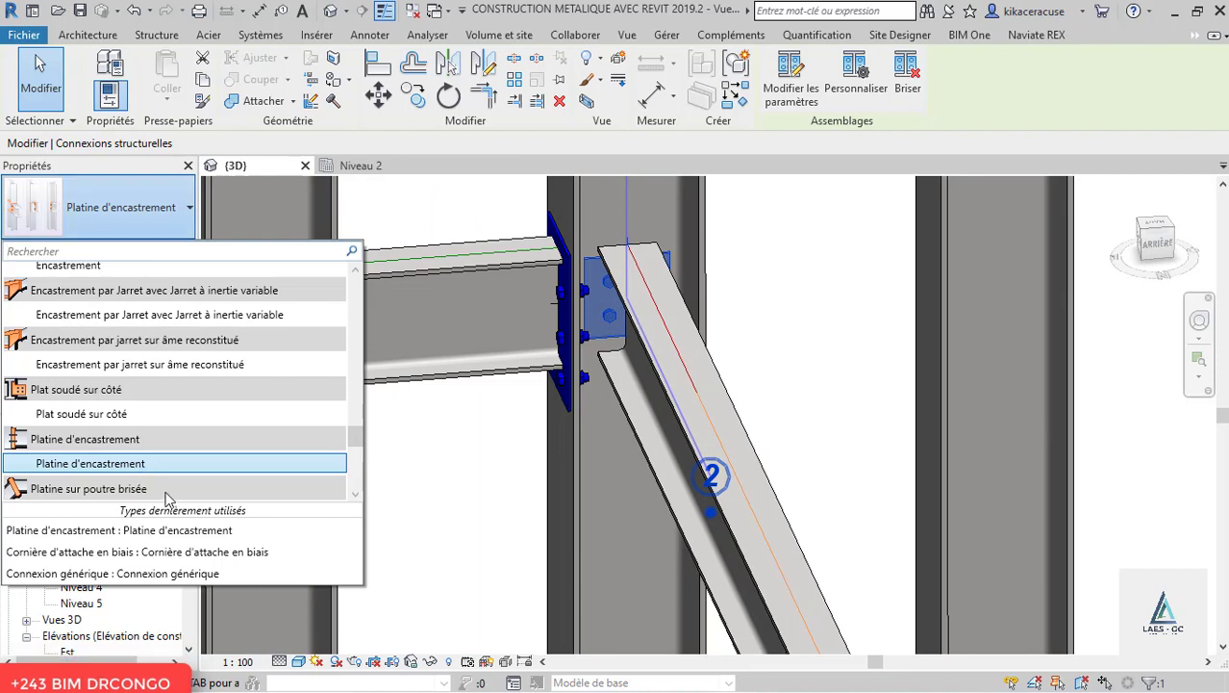
pyautogui.click(189, 561)
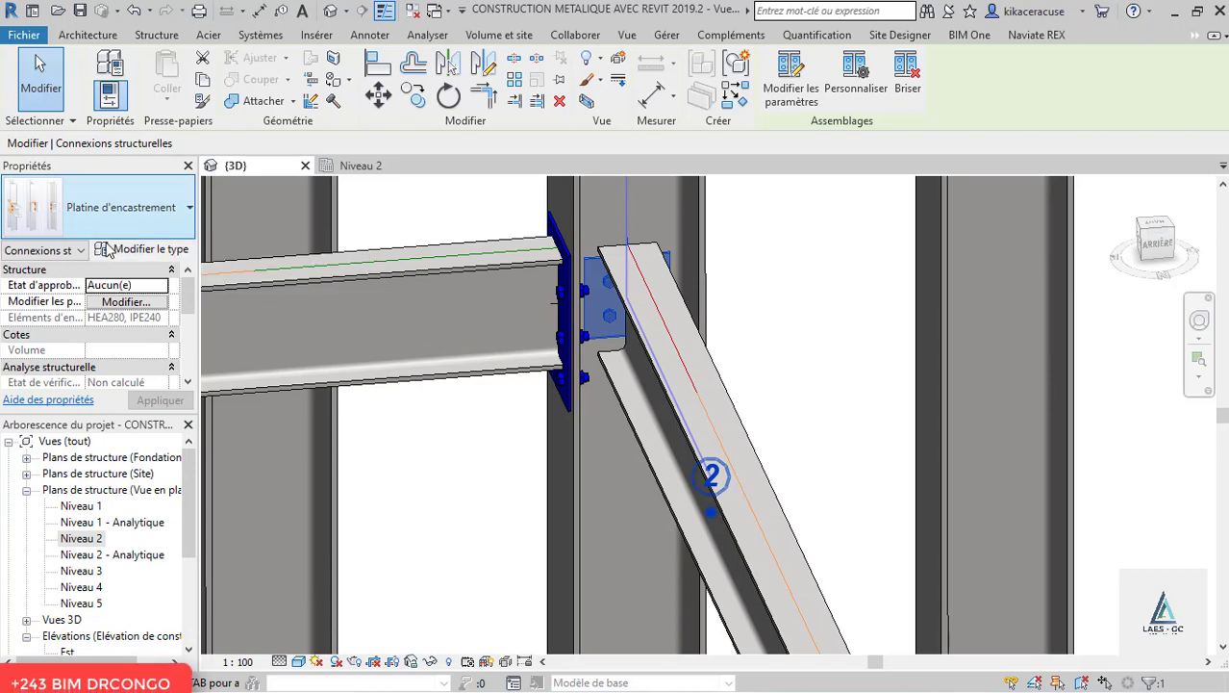
pyautogui.click(113, 231)
pyautogui.click(146, 552)
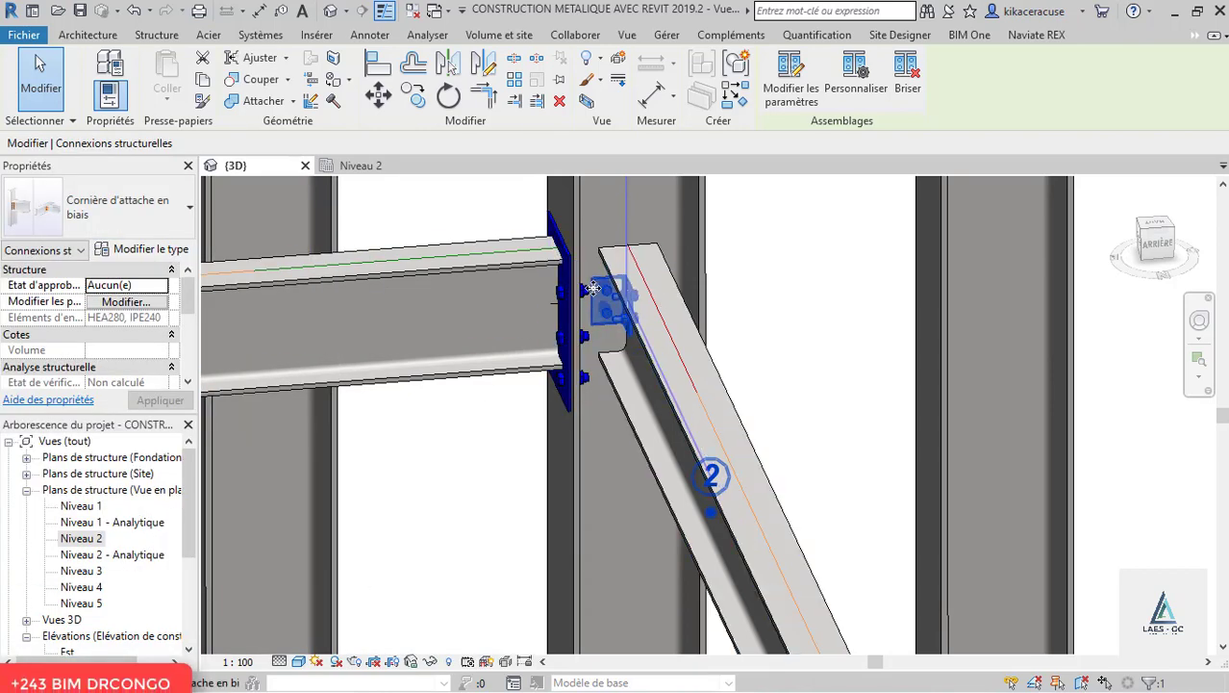
pyautogui.scroll(3, 607, 305)
pyautogui.keyDown('shift'); pyautogui.moveTo(606, 306); pyautogui.dragTo(629, 244, button='middle'); pyautogui.keyUp('shift')
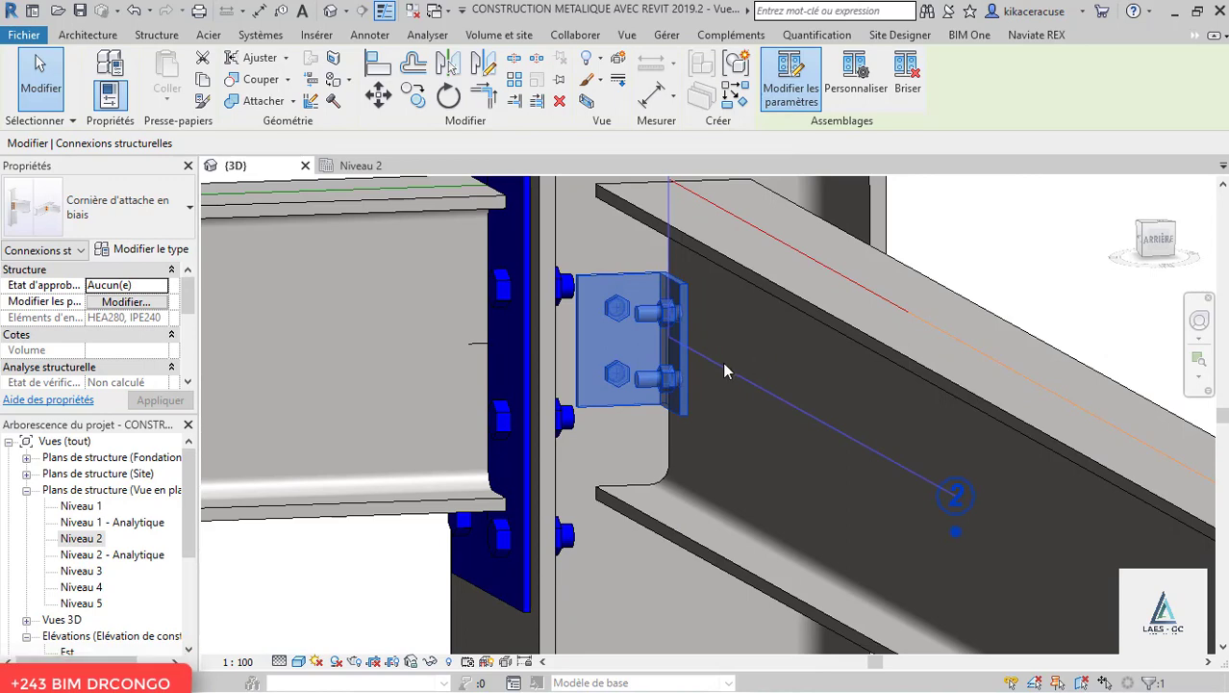
# - Open the connection's parameters and review the angle, weld, and upper and lower coping settings
pyautogui.click(790, 79)
pyautogui.scroll(-3, 864, 406)
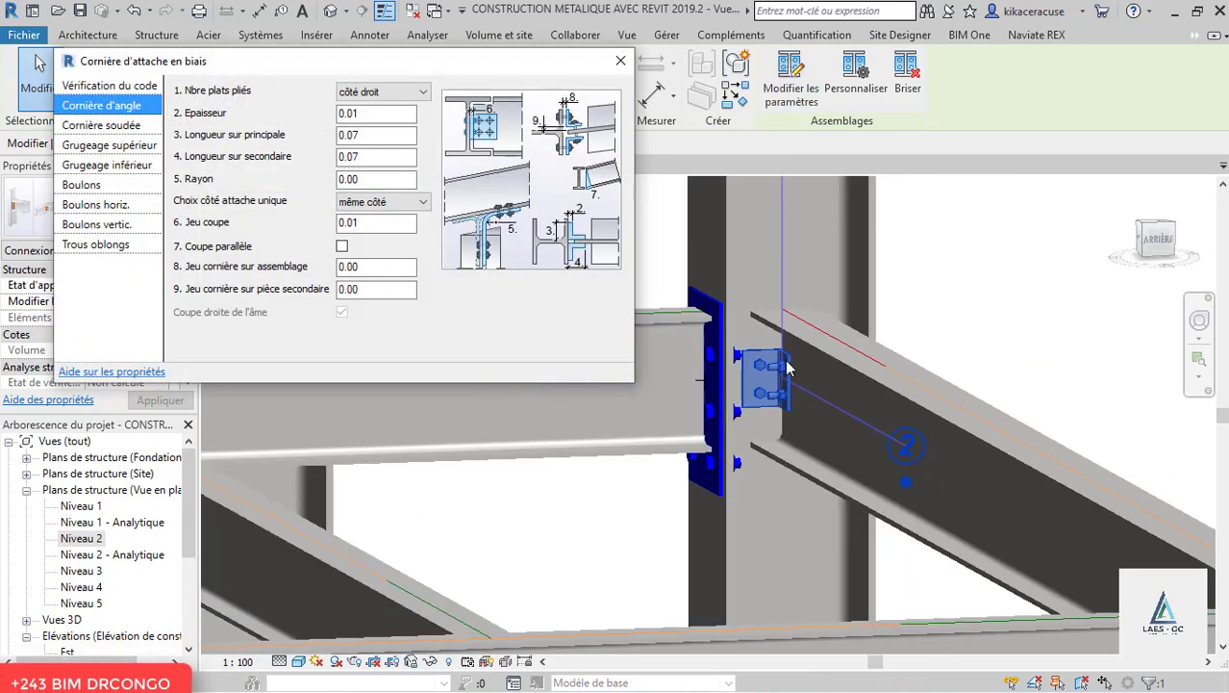
pyautogui.scroll(3, 775, 359)
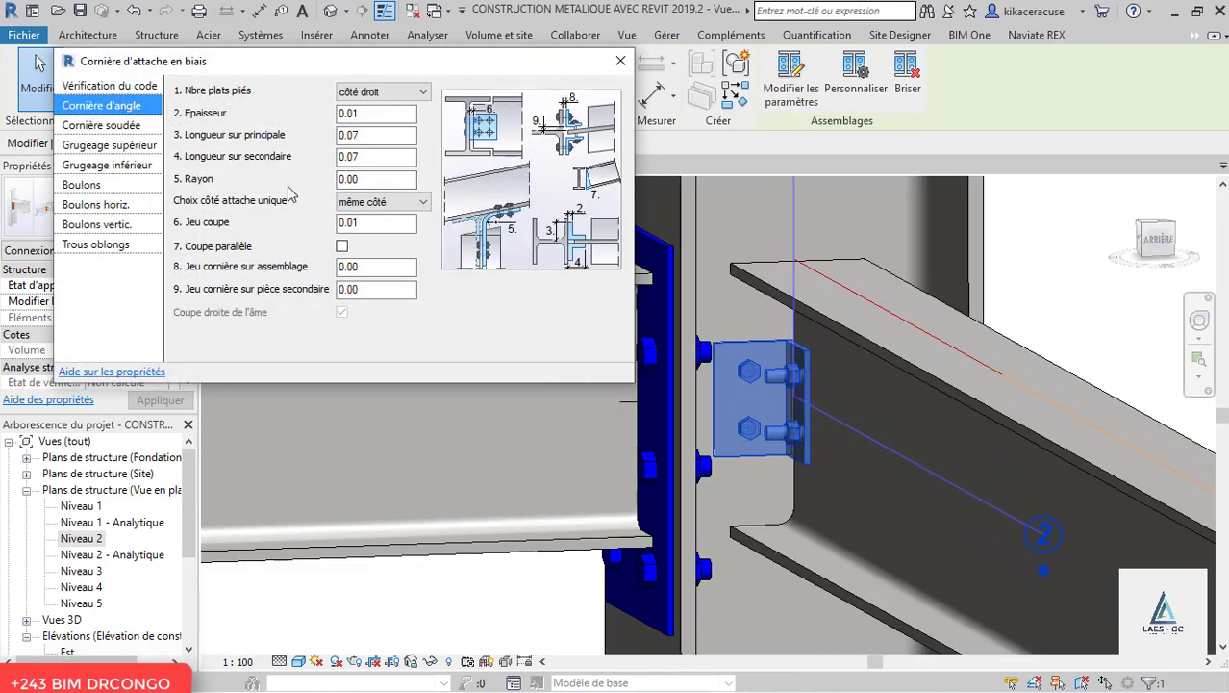
pyautogui.click(89, 127)
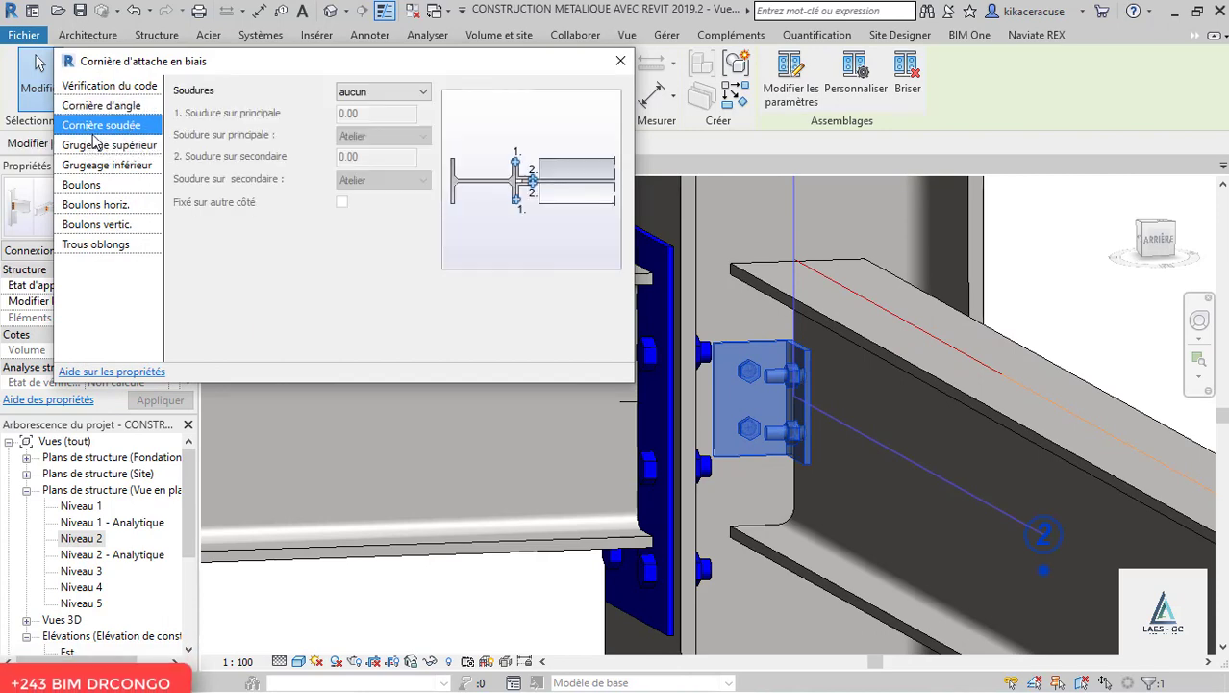
pyautogui.click(96, 146)
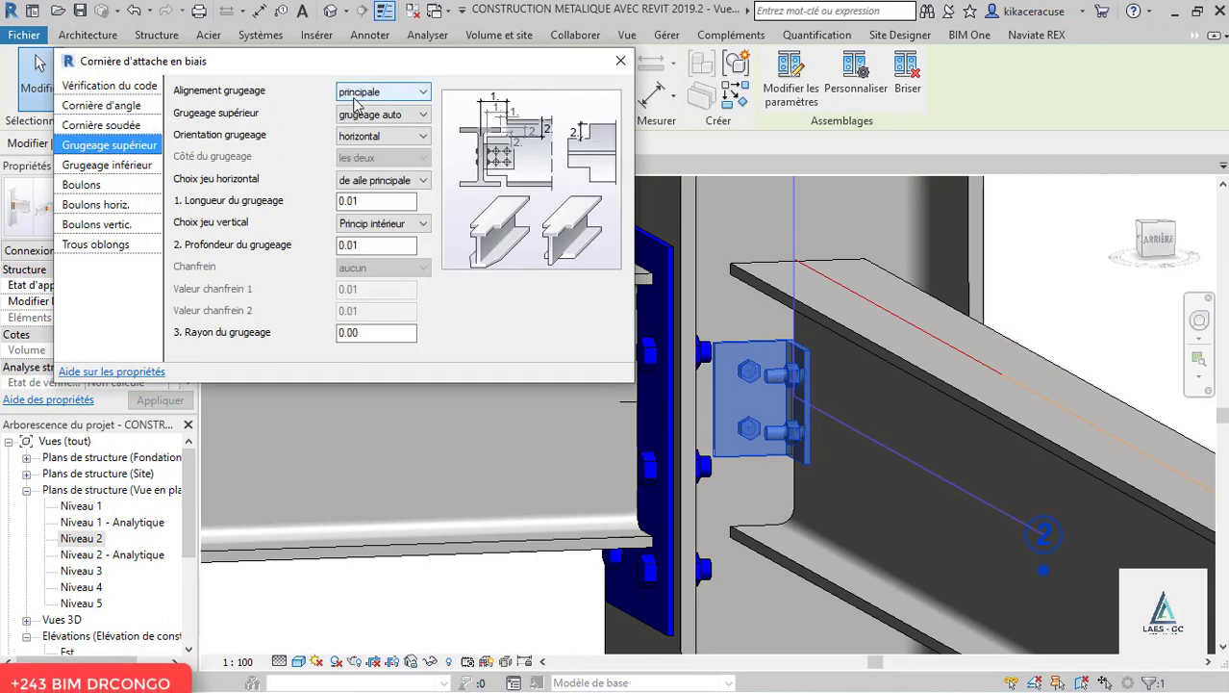
pyautogui.click(139, 169)
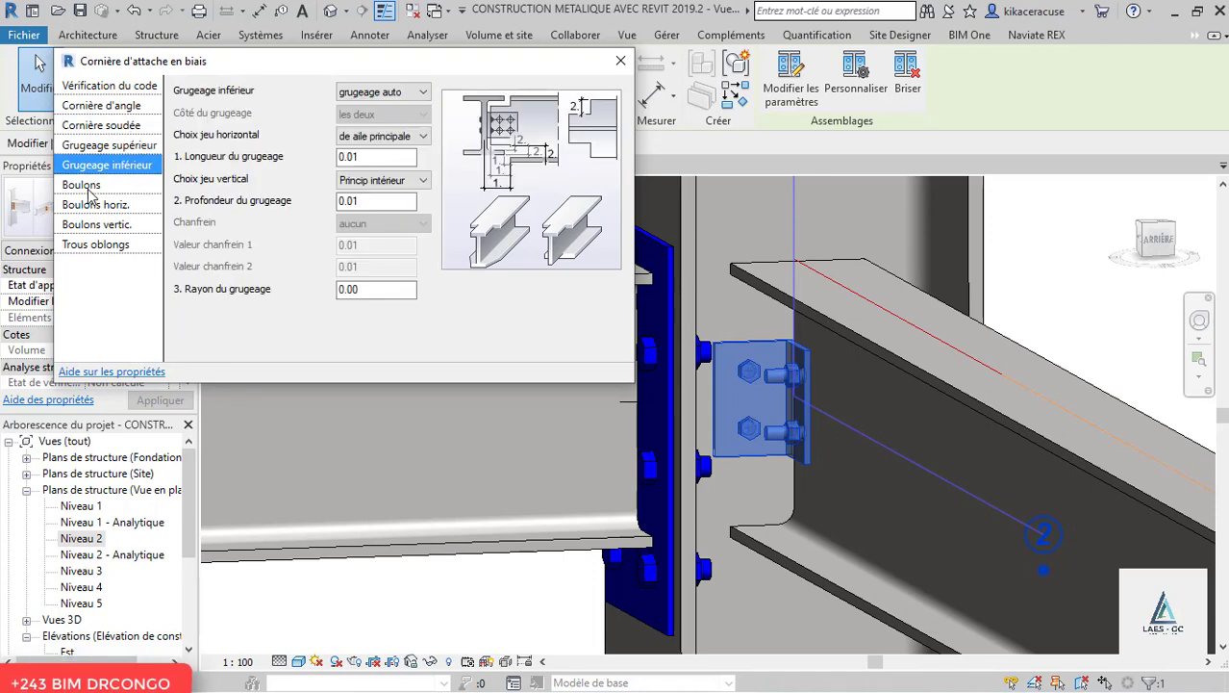
# - Set the connection's bolt diameter to 18.00 mm and reselect the connection in the 3D view
pyautogui.click(88, 188)
pyautogui.click(367, 90)
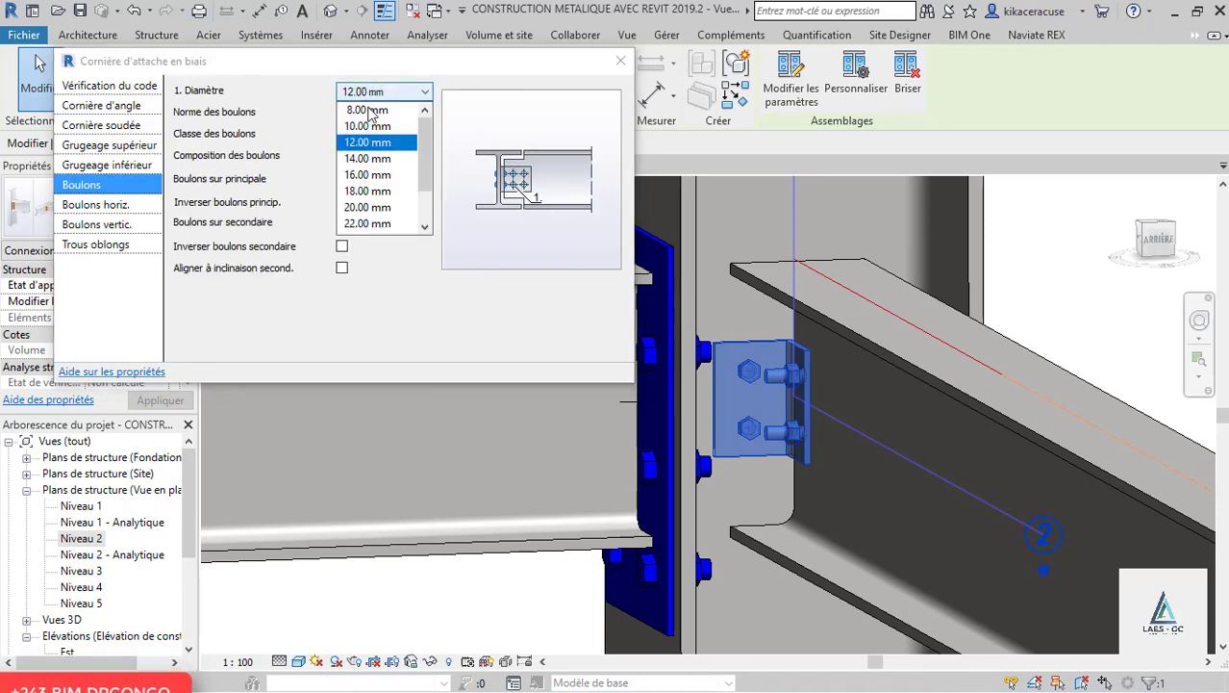
pyautogui.click(375, 190)
pyautogui.keyDown('shift'); pyautogui.moveTo(798, 385); pyautogui.dragTo(970, 249, button='middle'); pyautogui.keyUp('shift')
pyautogui.click(1073, 219)
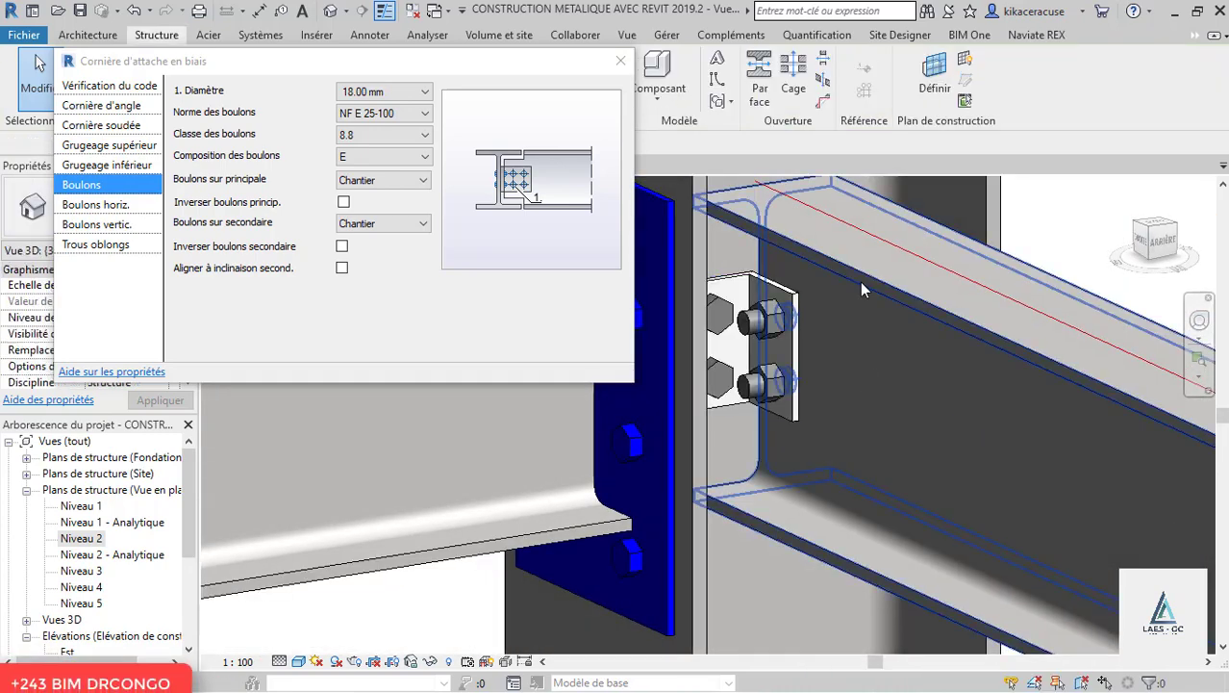
pyautogui.keyDown('shift'); pyautogui.moveTo(775, 332); pyautogui.dragTo(747, 328, button='middle'); pyautogui.keyUp('shift')
pyautogui.click(747, 328)
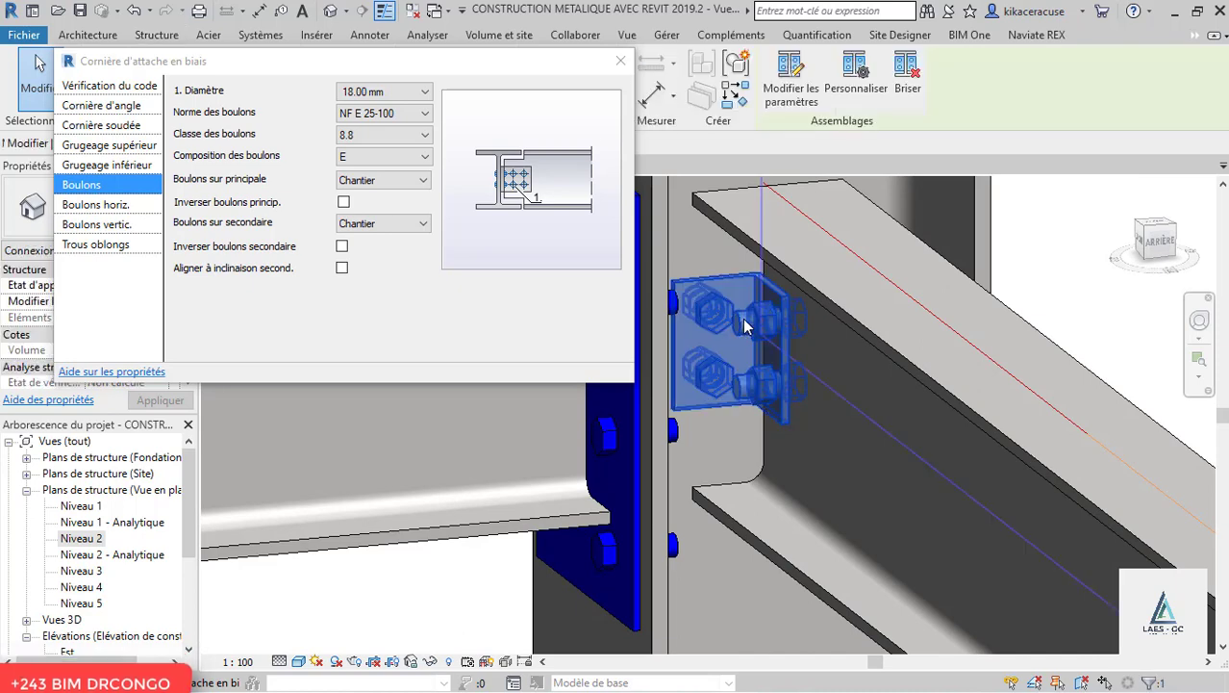
# - Set the Entraxe of Groupe 1 in the connection's vertical bolt settings to 0.10
pyautogui.click(100, 206)
pyautogui.click(106, 224)
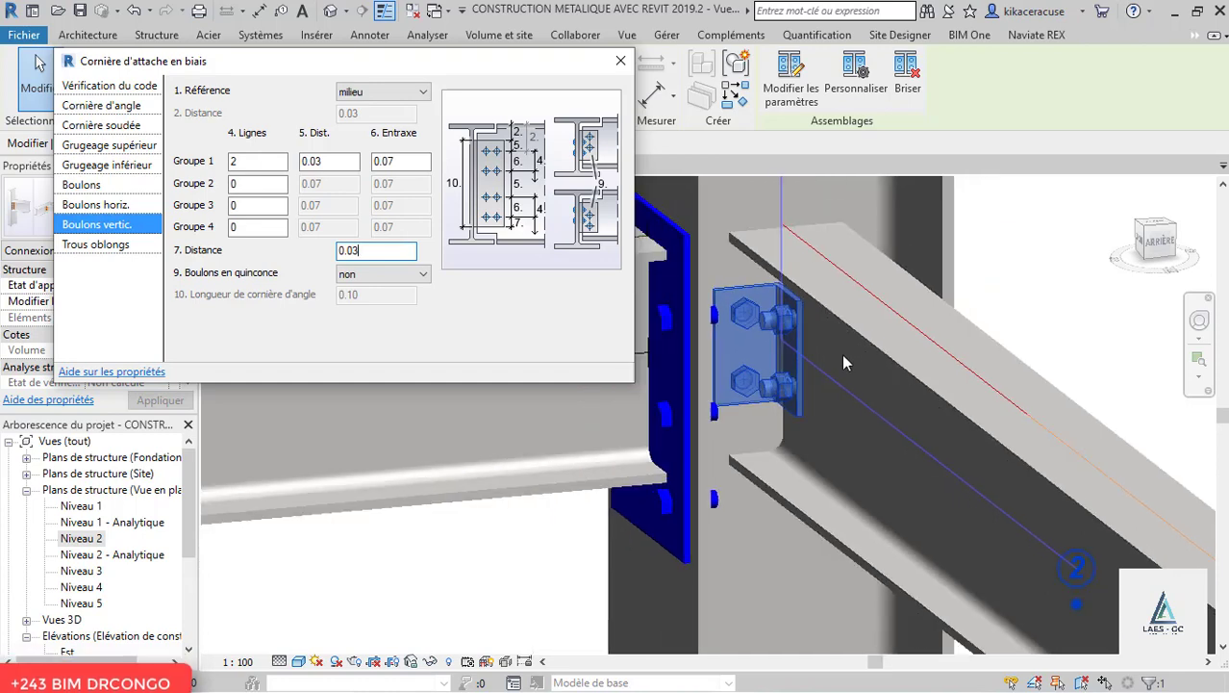
pyautogui.keyDown('shift'); pyautogui.moveTo(842, 353); pyautogui.dragTo(838, 309, button='middle'); pyautogui.keyUp('shift')
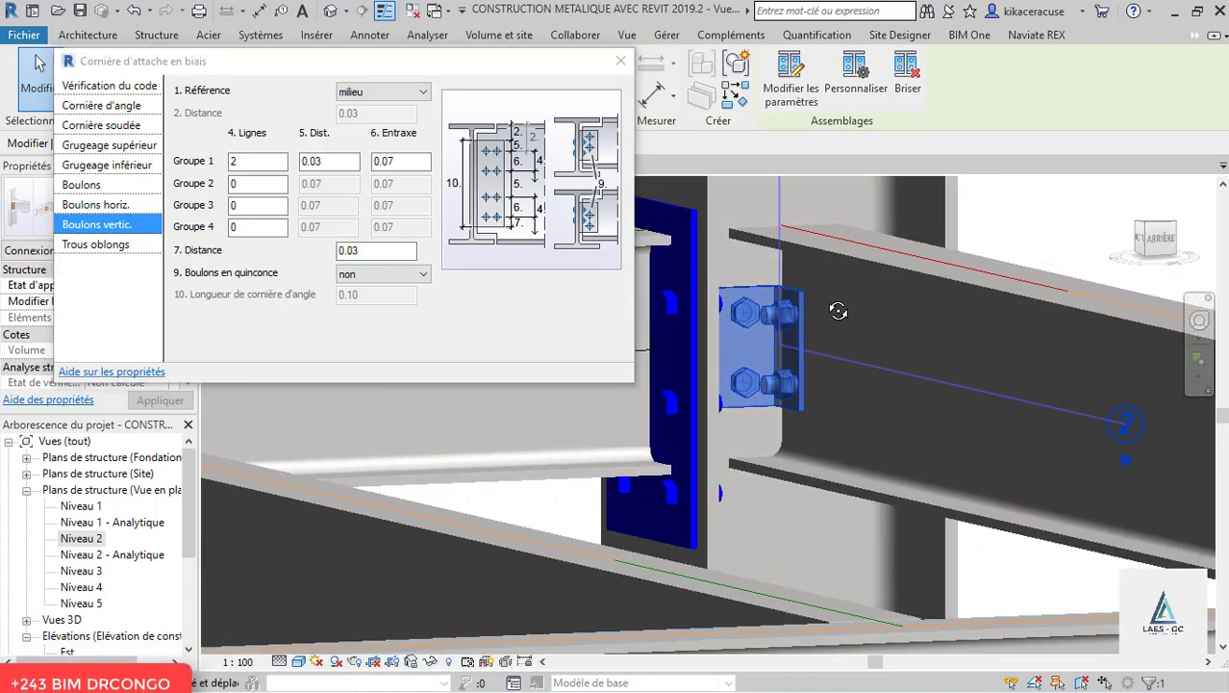
pyautogui.scroll(1, 778, 330)
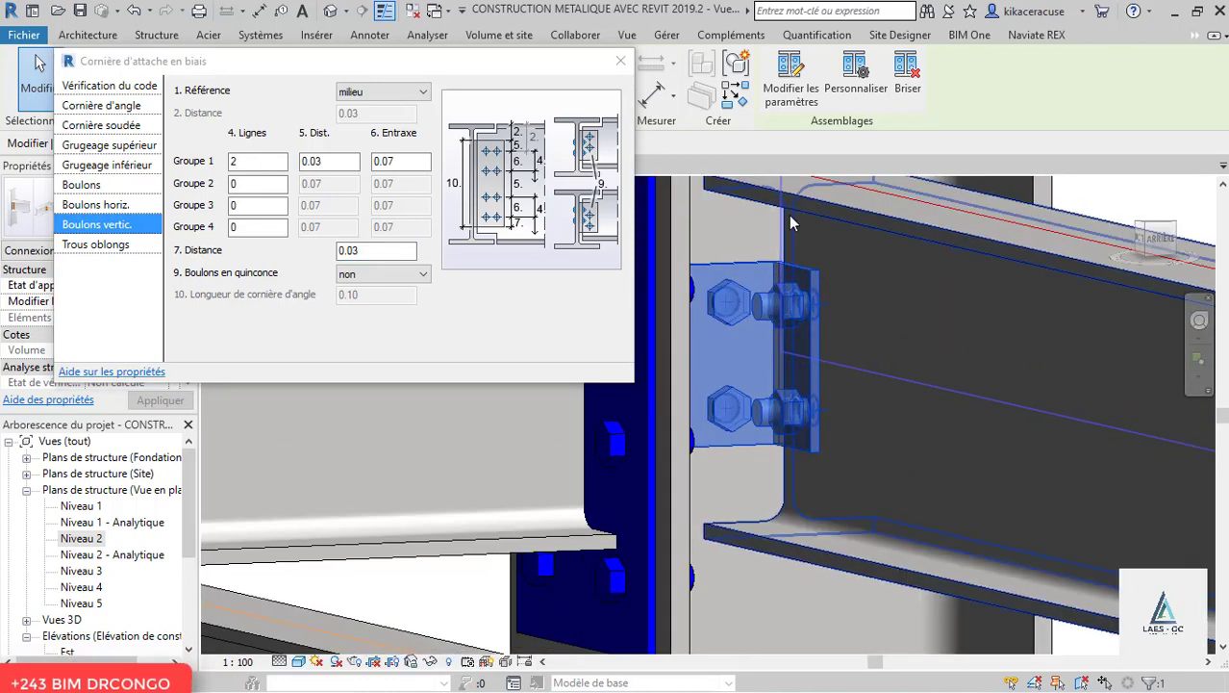
pyautogui.click(400, 161)
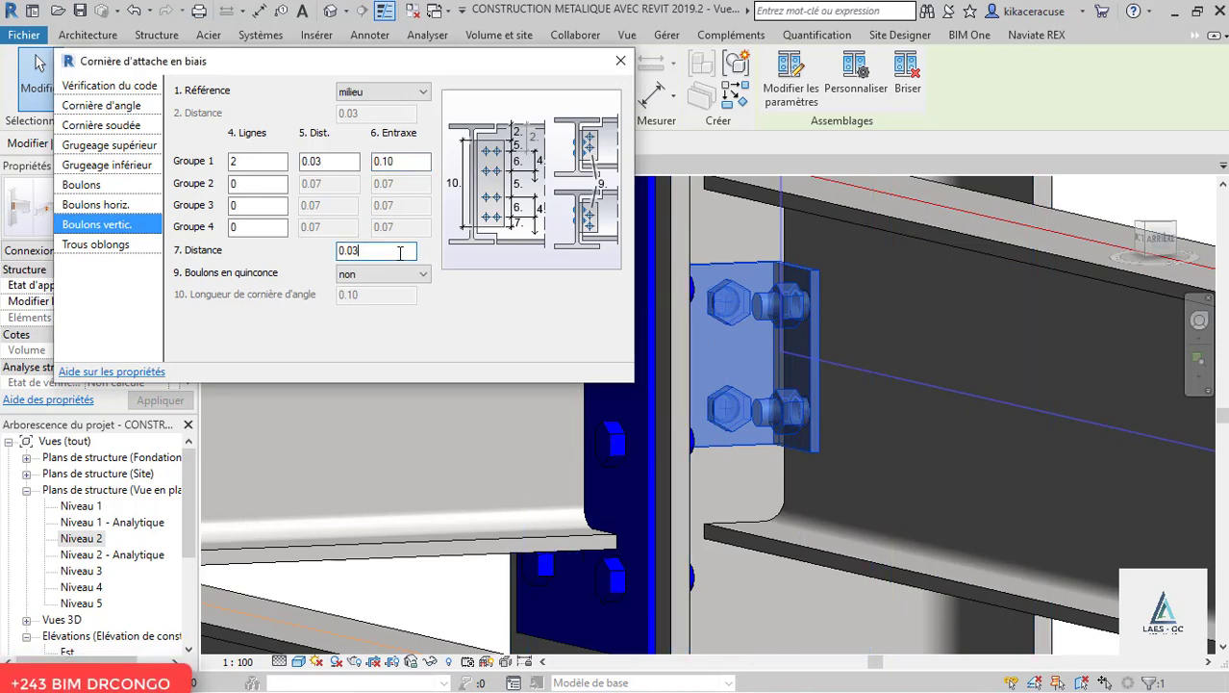
# - Examine the connection's bolt spacing and angle plate in the 3D view
pyautogui.keyDown('shift'); pyautogui.moveTo(837, 289); pyautogui.dragTo(862, 350, button='middle'); pyautogui.keyUp('shift')
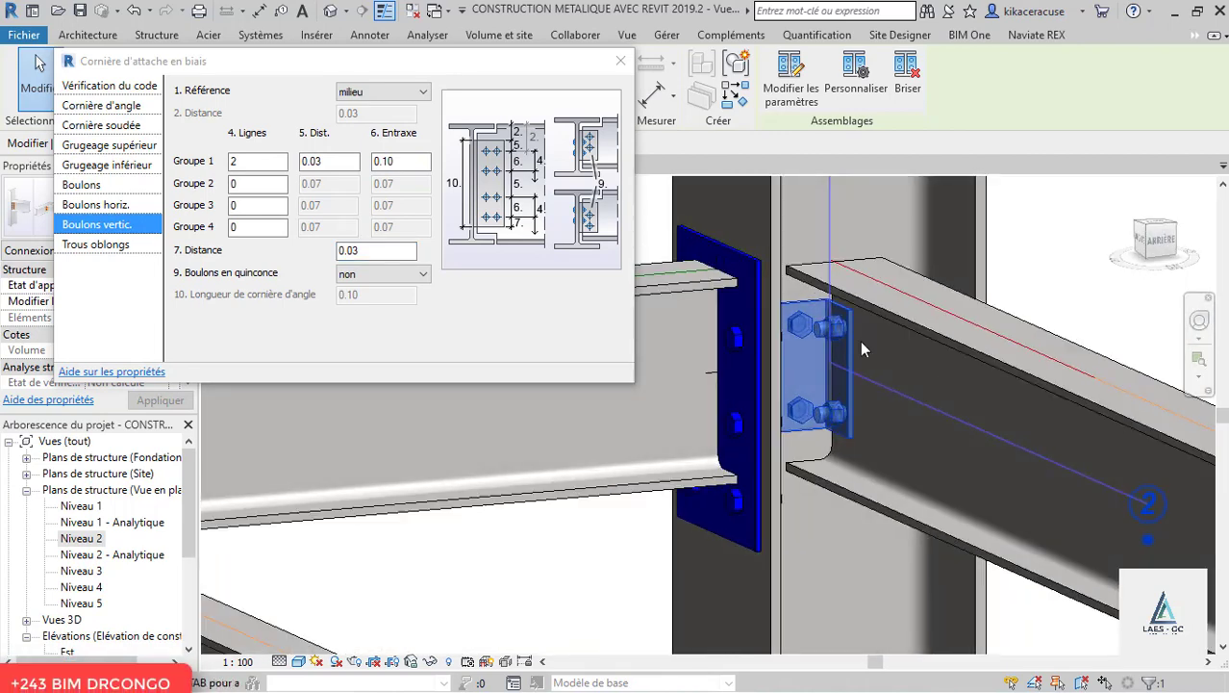
pyautogui.scroll(2, 834, 325)
pyautogui.click(1113, 225)
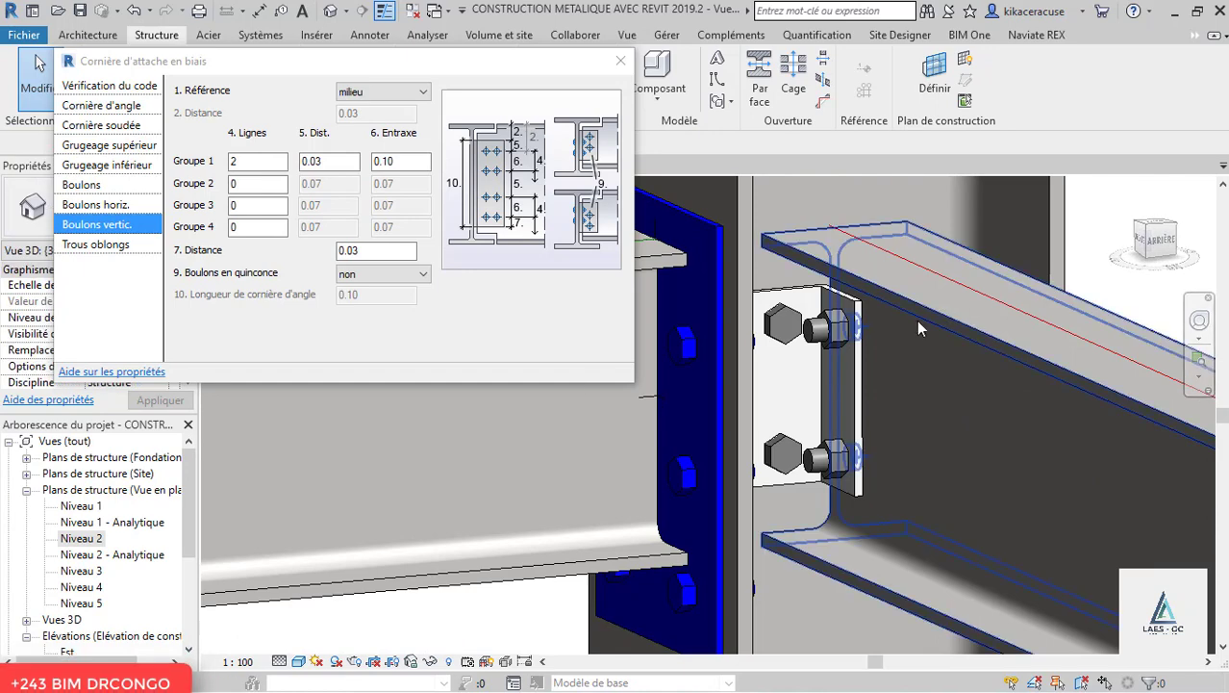
pyautogui.click(855, 373)
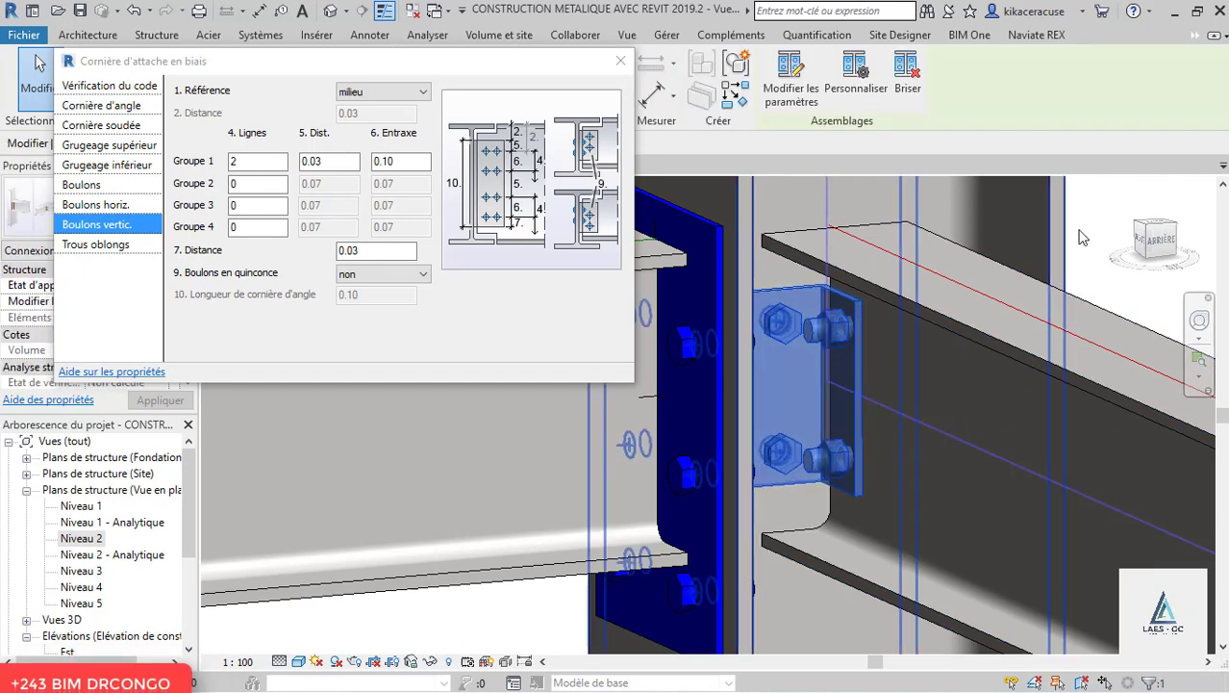
pyautogui.click(1083, 233)
pyautogui.scroll(1, 856, 475)
pyautogui.click(857, 415)
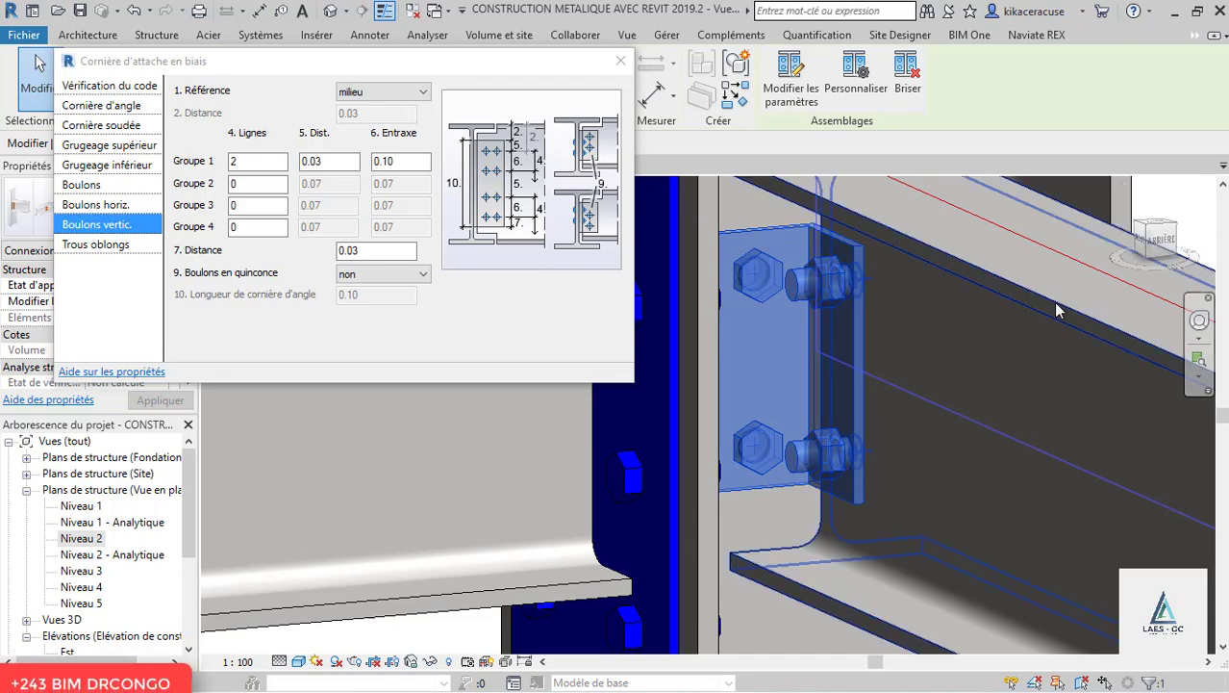
pyautogui.keyDown('shift'); pyautogui.moveTo(1056, 311); pyautogui.dragTo(1087, 323, button='middle'); pyautogui.keyUp('shift')
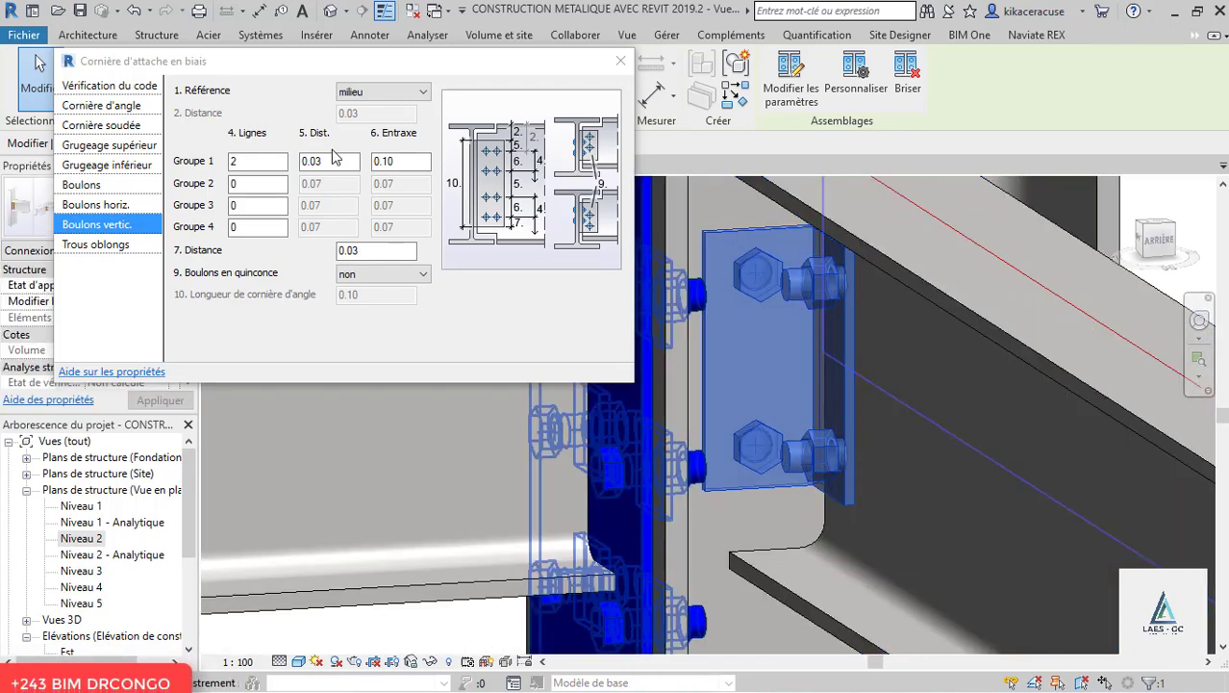
# - Review the connection's slotted-hole, upper coping, weld and code verification settings, and close its parameters
pyautogui.click(96, 244)
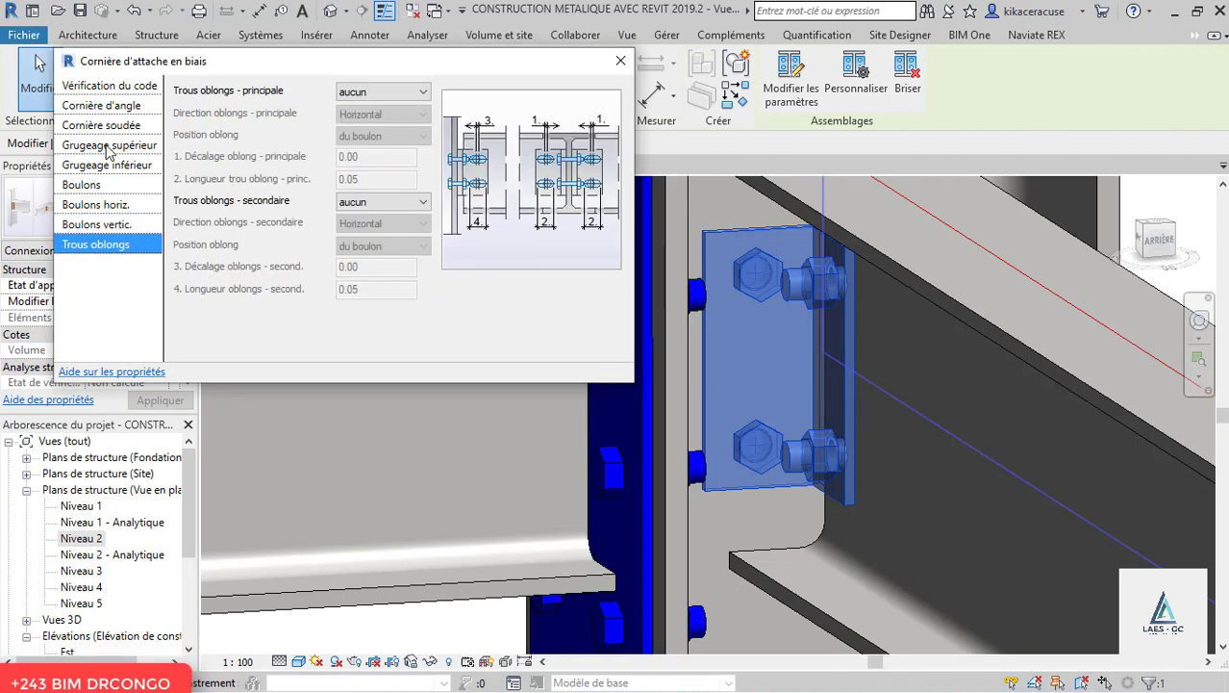
pyautogui.click(108, 144)
pyautogui.click(109, 125)
pyautogui.click(109, 85)
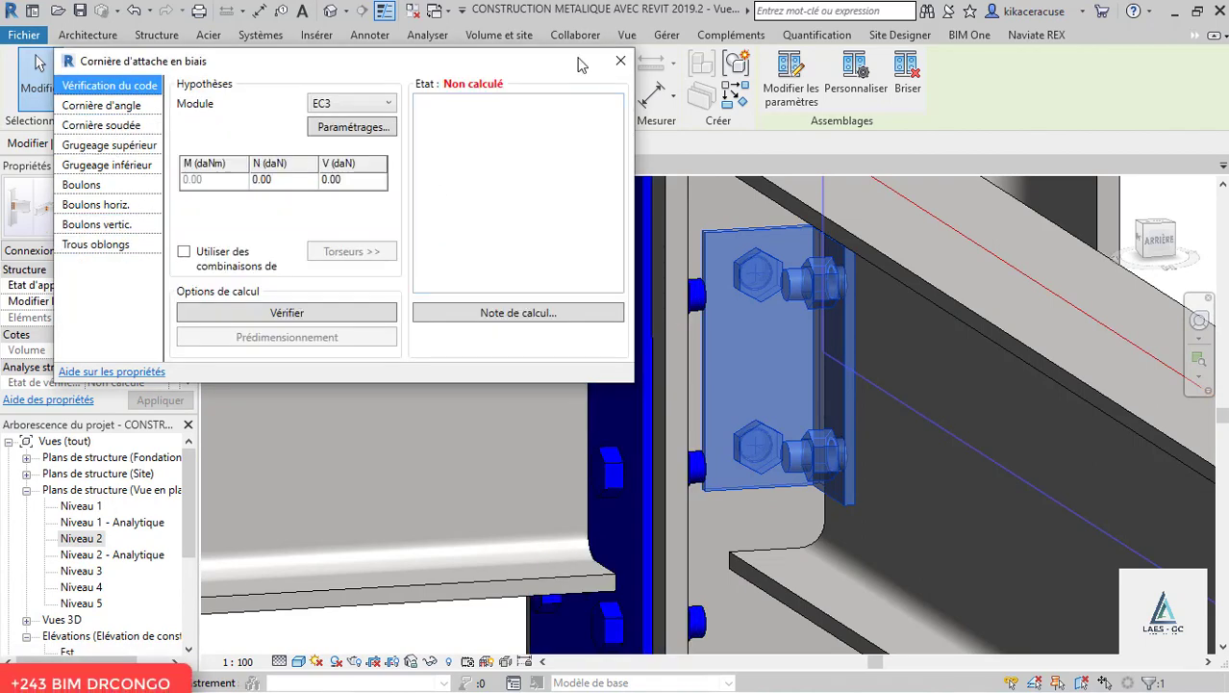
pyautogui.click(620, 64)
# - Copy the angle connection from grid line B to grid line A in the Niveau 2 plan
pyautogui.scroll(-3, 450, 248)
pyautogui.click(361, 166)
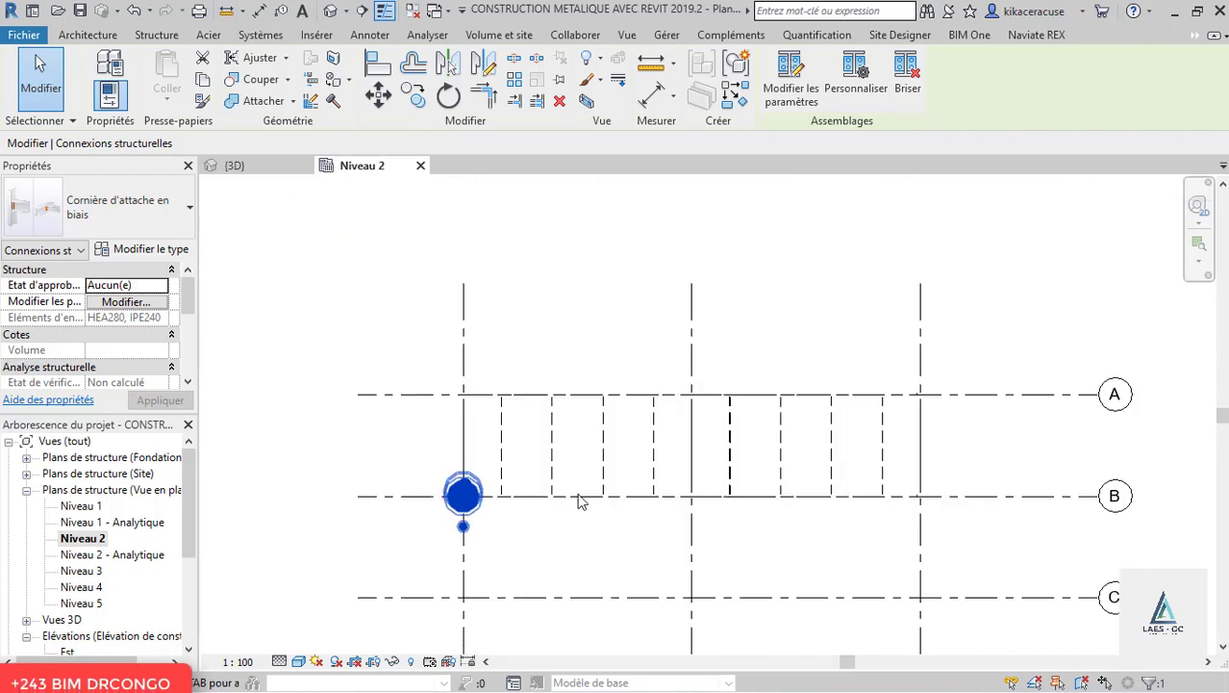
pyautogui.scroll(1, 453, 488)
pyautogui.click(413, 96)
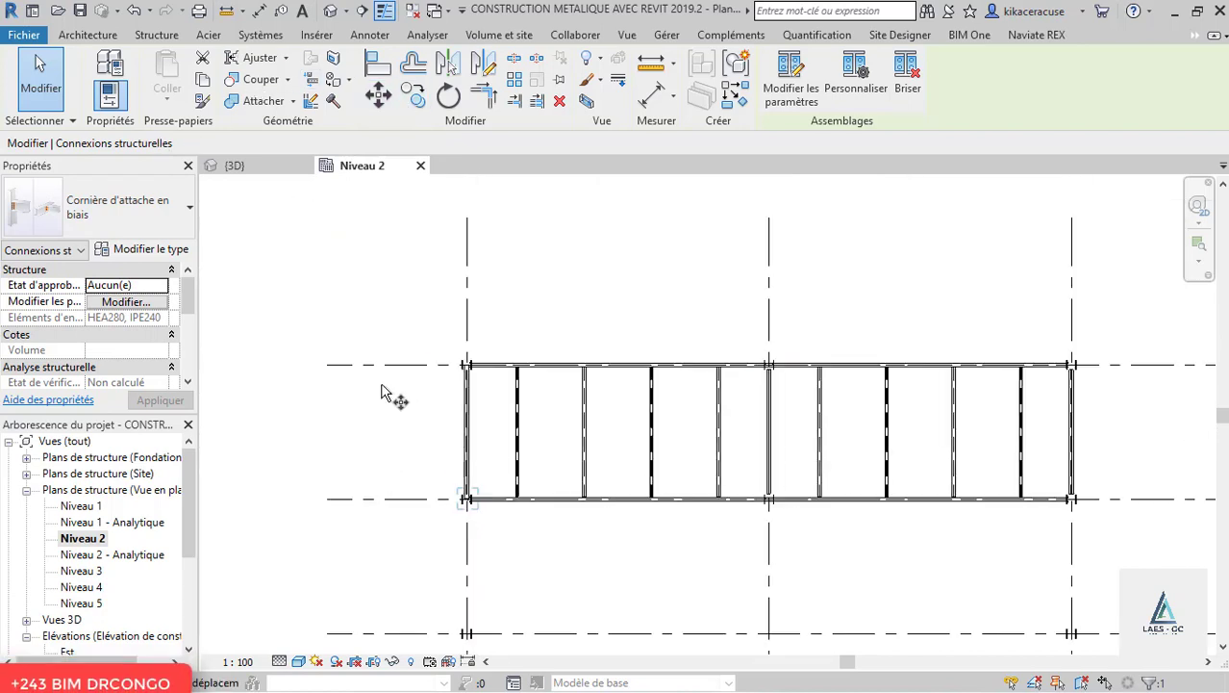
pyautogui.click(328, 499)
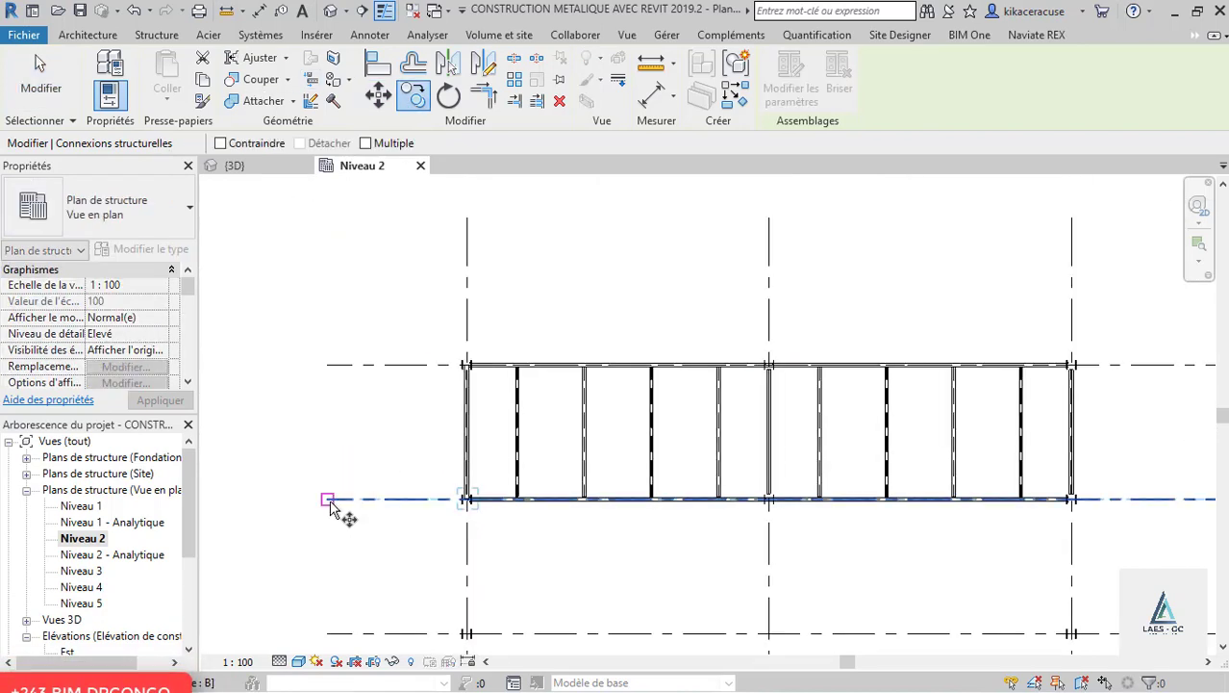
pyautogui.click(320, 361)
pyautogui.scroll(3, 469, 513)
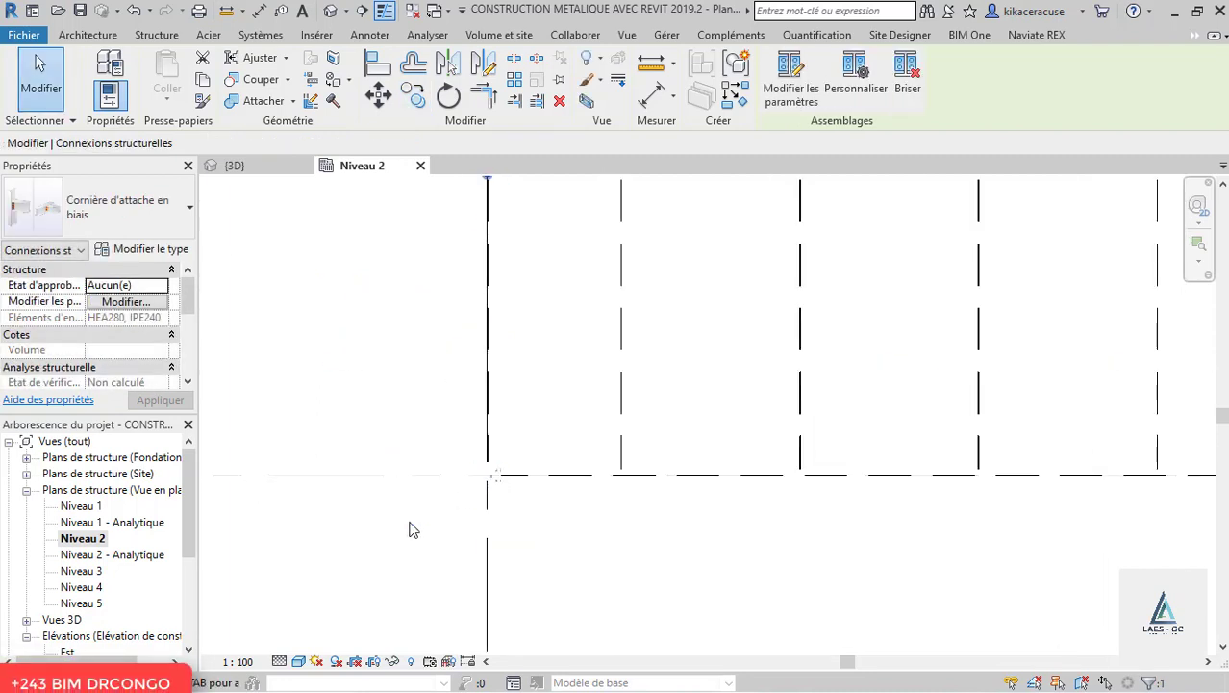
# - Mirror a copy of the angle connection at the grid line A end column across the middle transverse grid line in the Niveau 2 plan
pyautogui.scroll(-3, 408, 529)
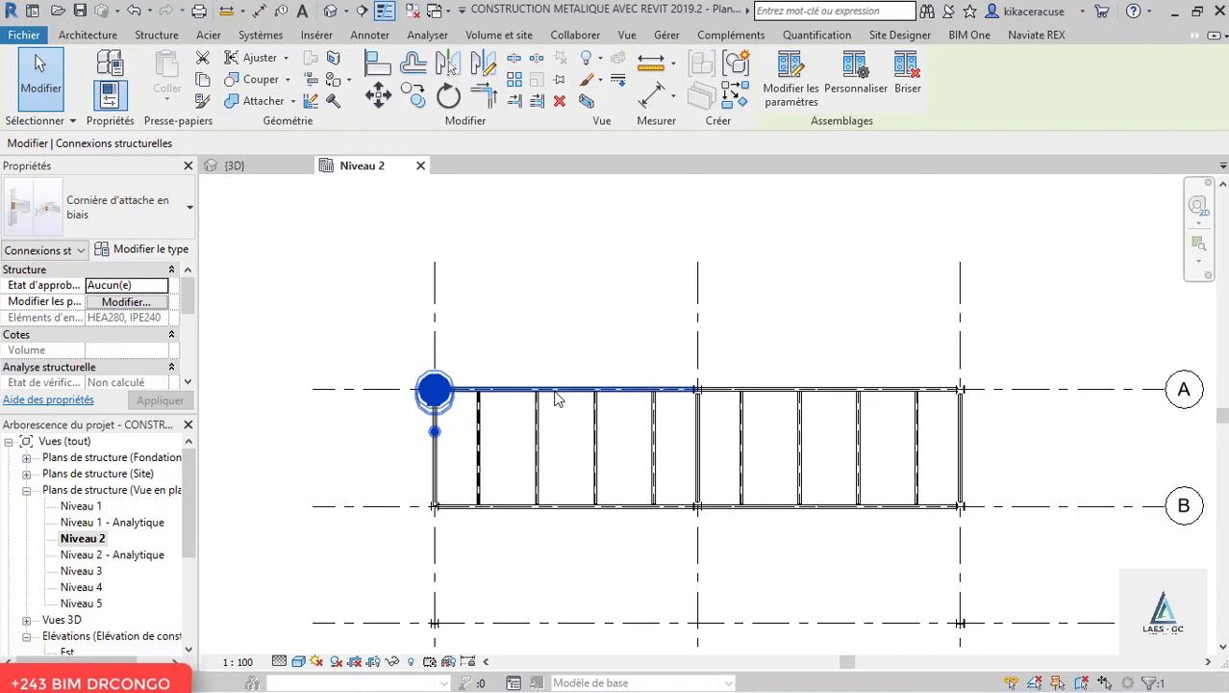
pyautogui.press('m')
pyautogui.press('m')
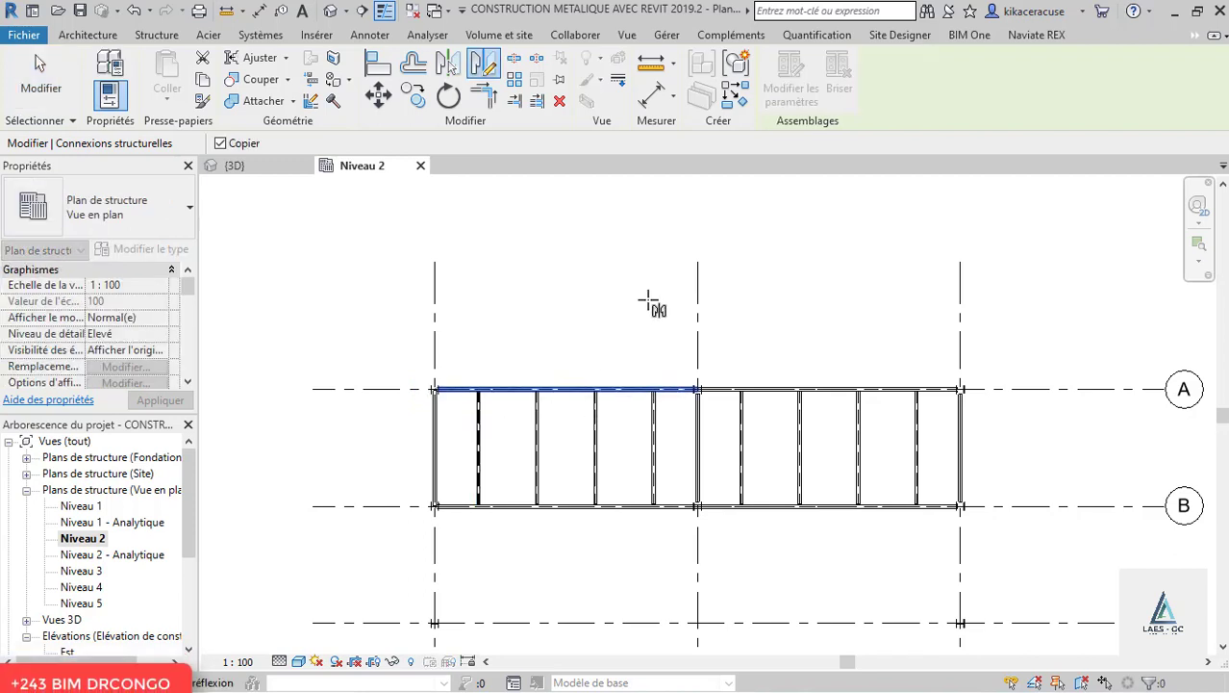
pyautogui.click(700, 275)
pyautogui.click(700, 597)
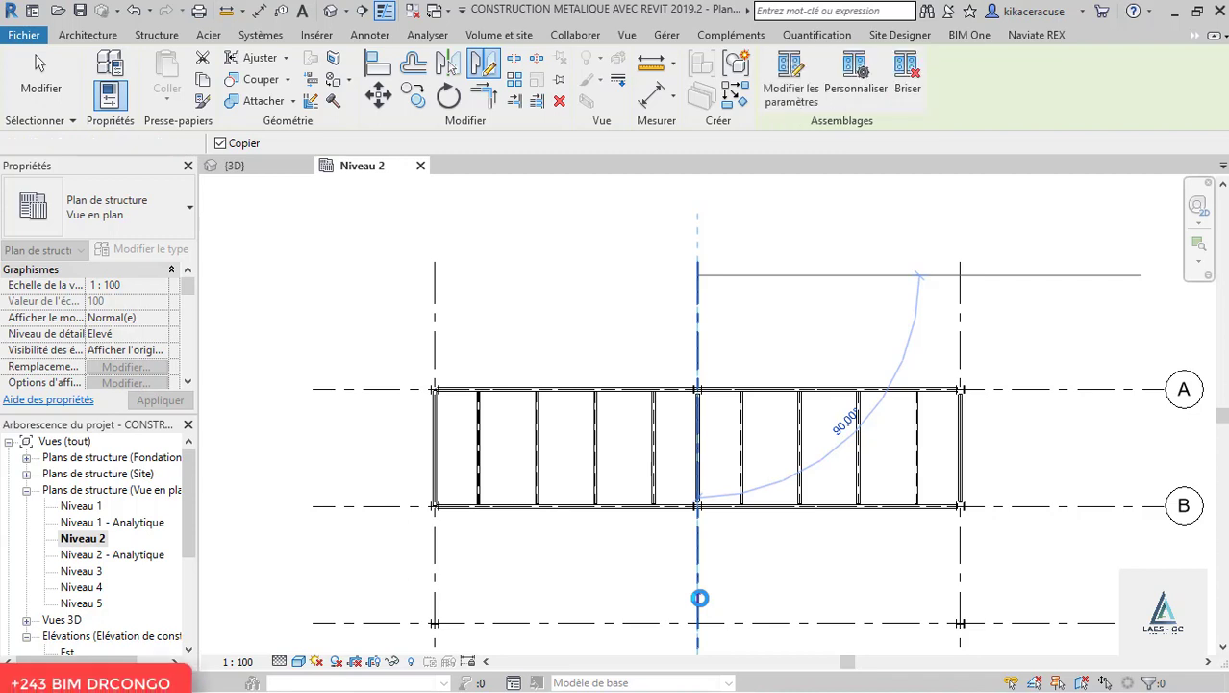
# - Copy the mirrored angle connection 4 m from grid line A to grid line B at the opposite end of the frame
pyautogui.scroll(3, 1010, 534)
pyautogui.click(415, 96)
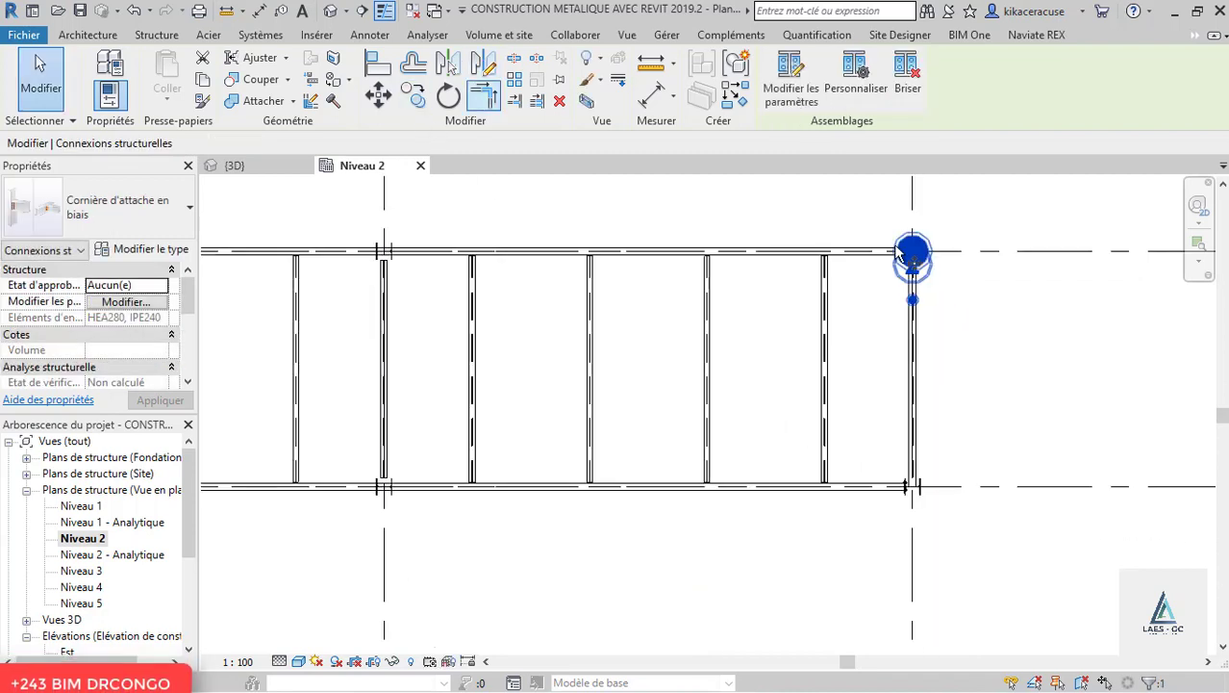
pyautogui.click(973, 251)
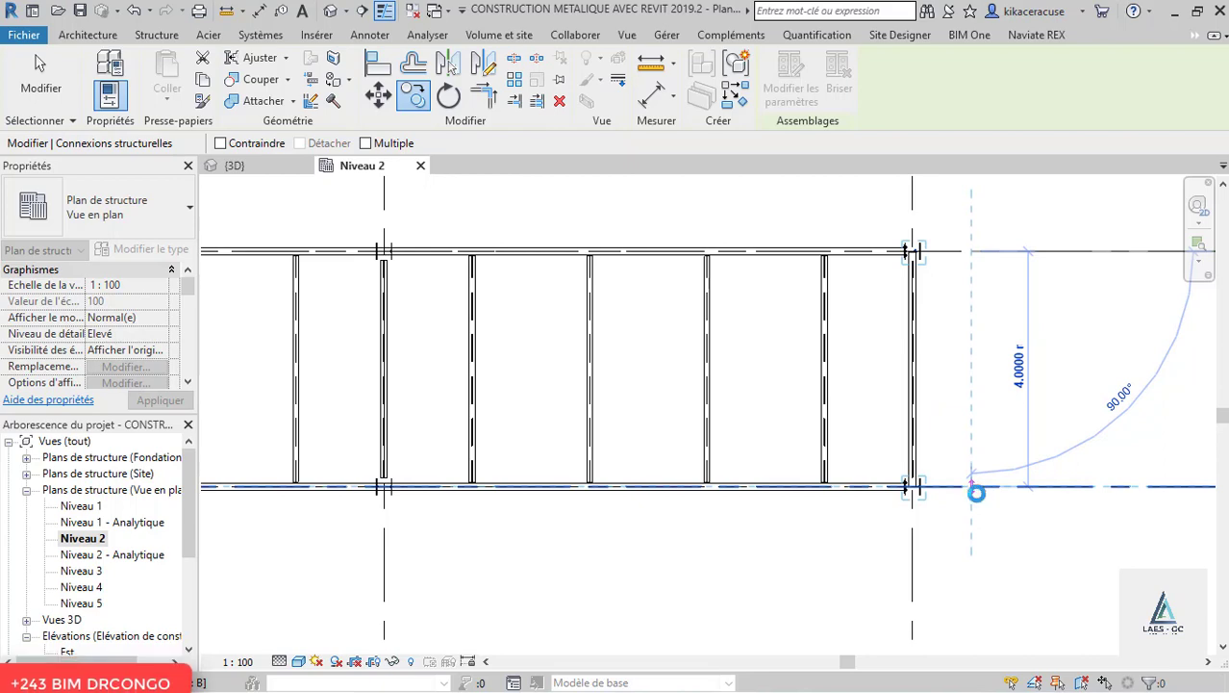
pyautogui.click(977, 493)
# - Examine the copied angle connections on the end beam of the frame in the 3D view
pyautogui.click(232, 166)
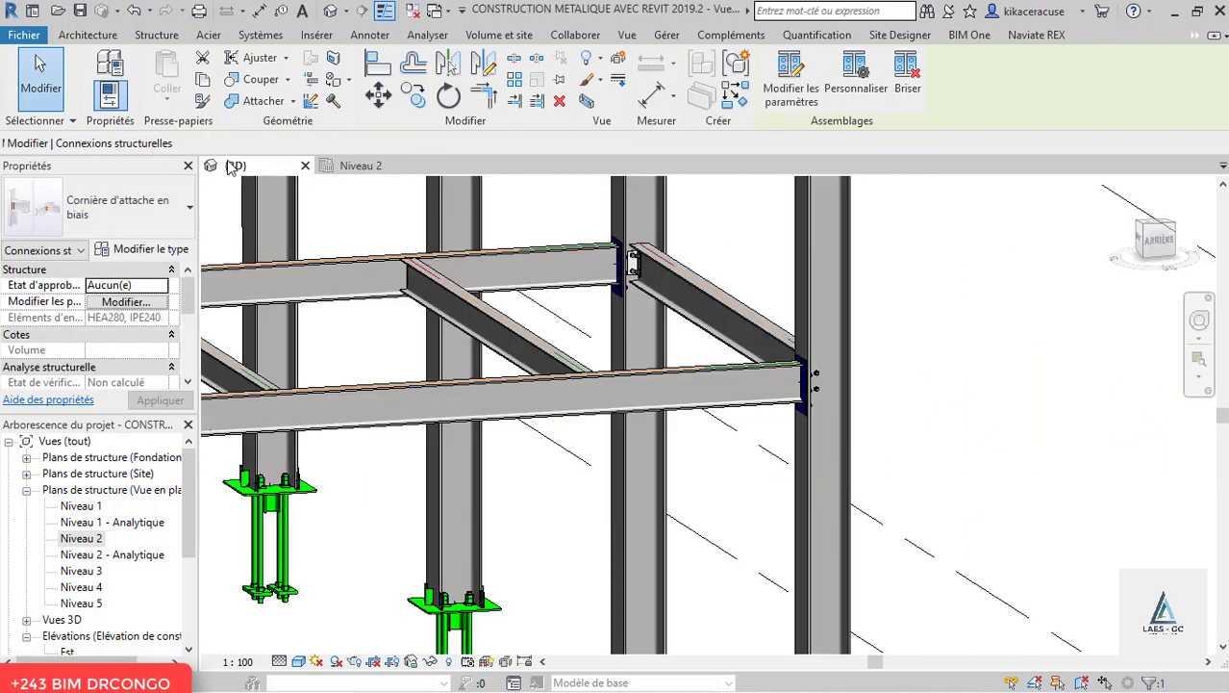
pyautogui.scroll(2, 388, 247)
pyautogui.scroll(-3, 1022, 333)
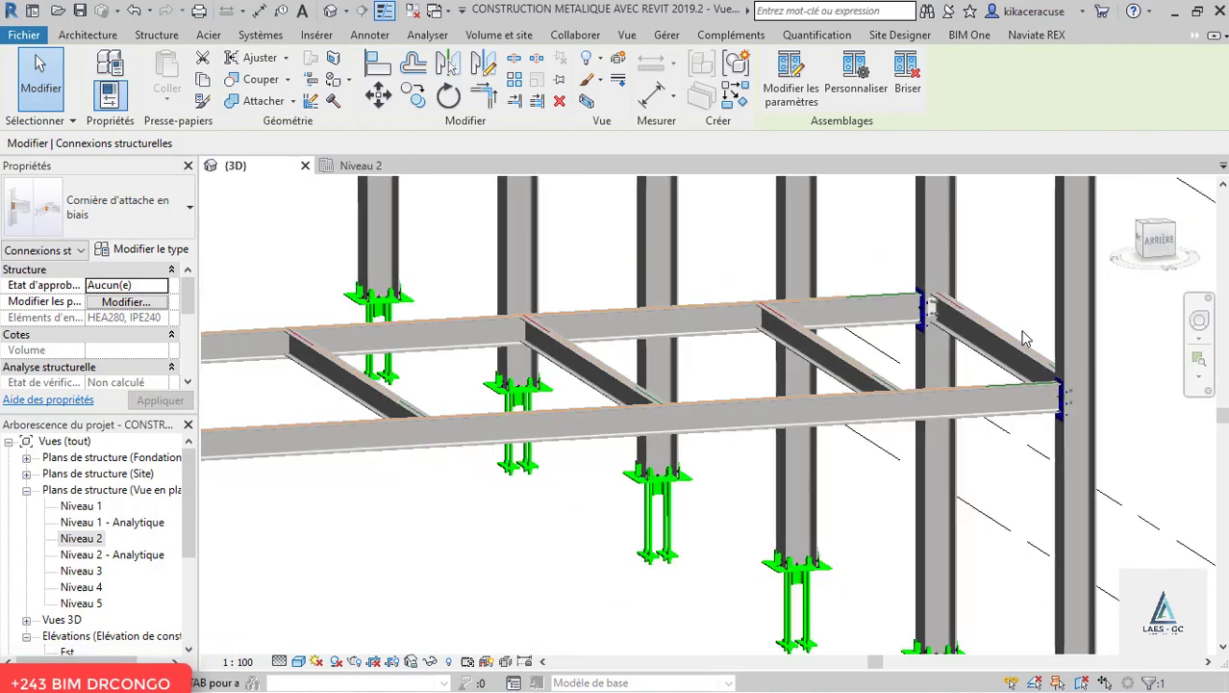
pyautogui.scroll(-5, 1023, 332)
pyautogui.scroll(2, 825, 294)
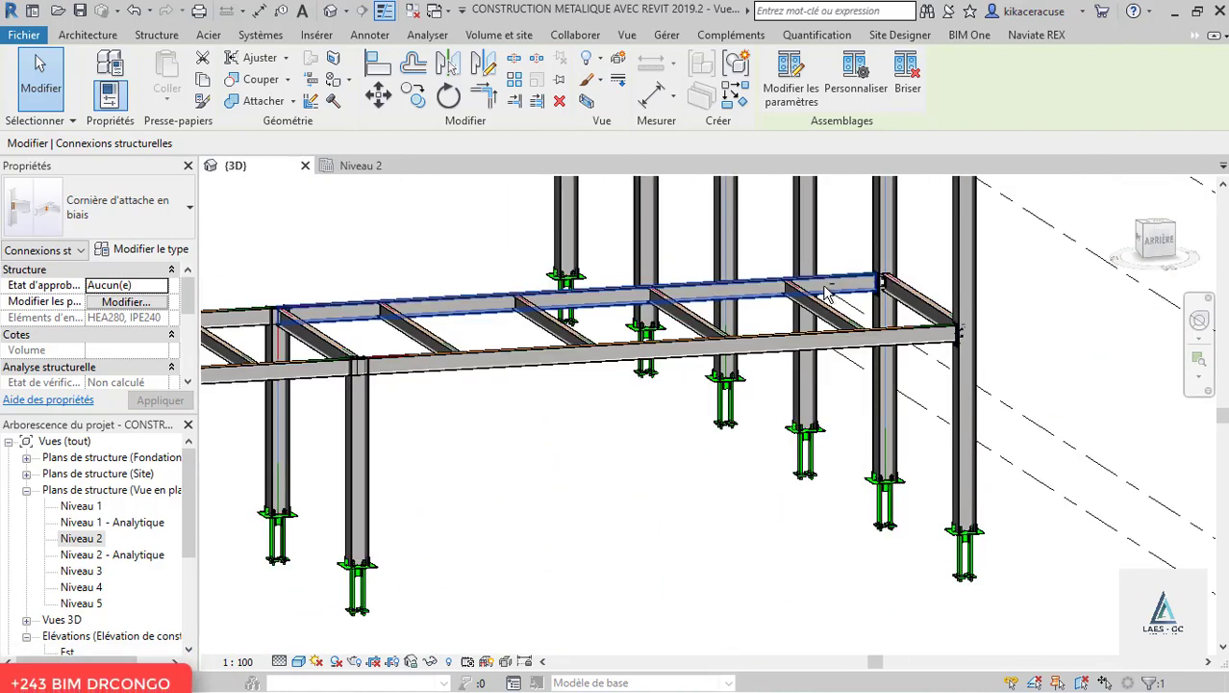
pyautogui.click(827, 297)
pyautogui.rightClick(914, 313)
pyautogui.click(673, 498)
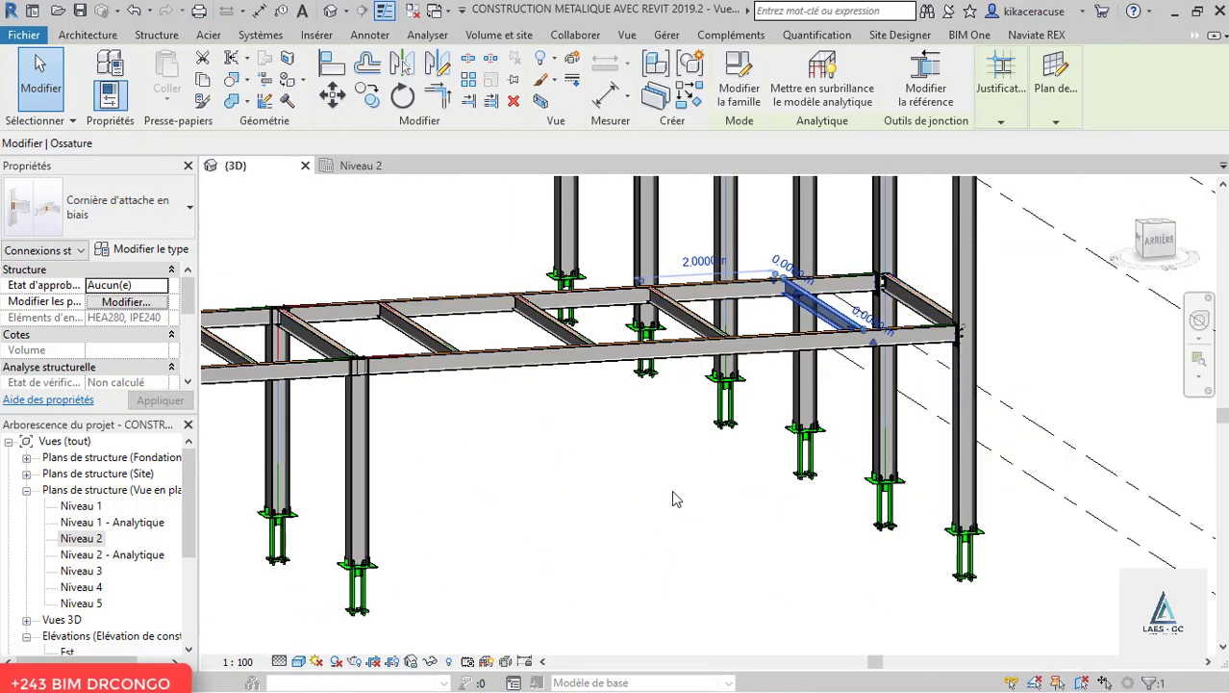
# - Inspect the angle connections where the end beams meet the columns from several sides of the 3D model
pyautogui.keyDown('shift'); pyautogui.moveTo(674, 402); pyautogui.dragTo(923, 366, button='middle'); pyautogui.keyUp('shift')
pyautogui.scroll(8, 851, 262)
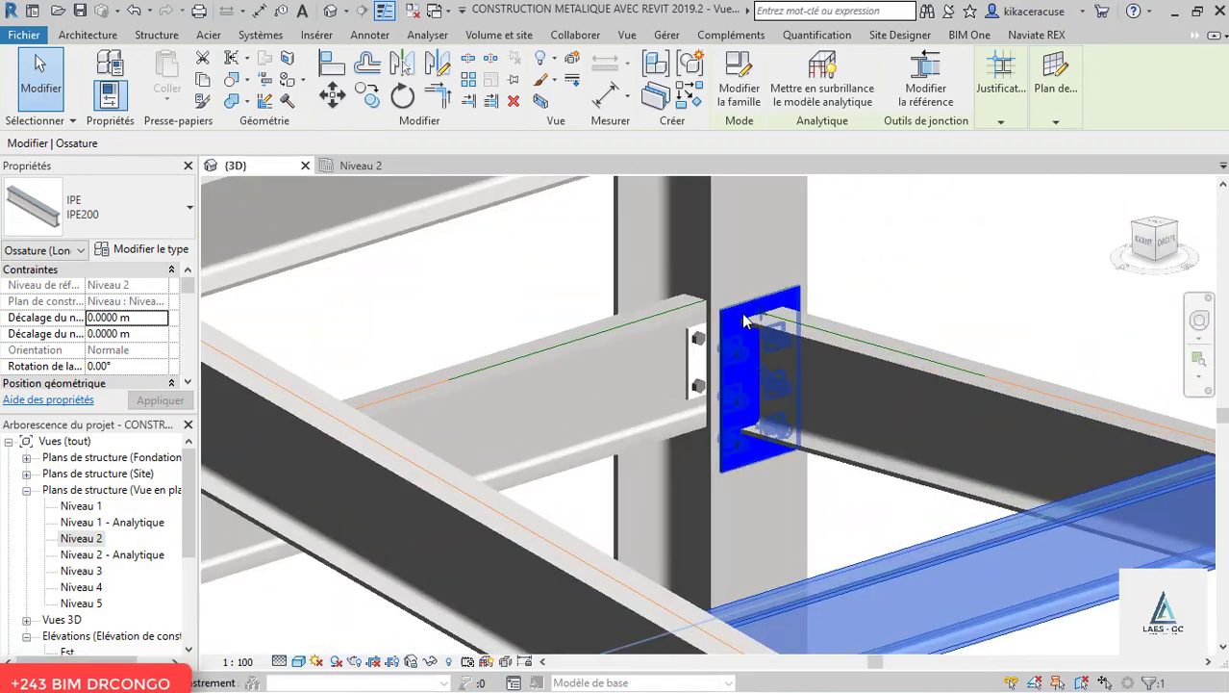
pyautogui.scroll(3, 741, 312)
pyautogui.scroll(-4, 648, 280)
pyautogui.keyDown('shift'); pyautogui.moveTo(622, 312); pyautogui.dragTo(690, 307, button='middle'); pyautogui.keyUp('shift')
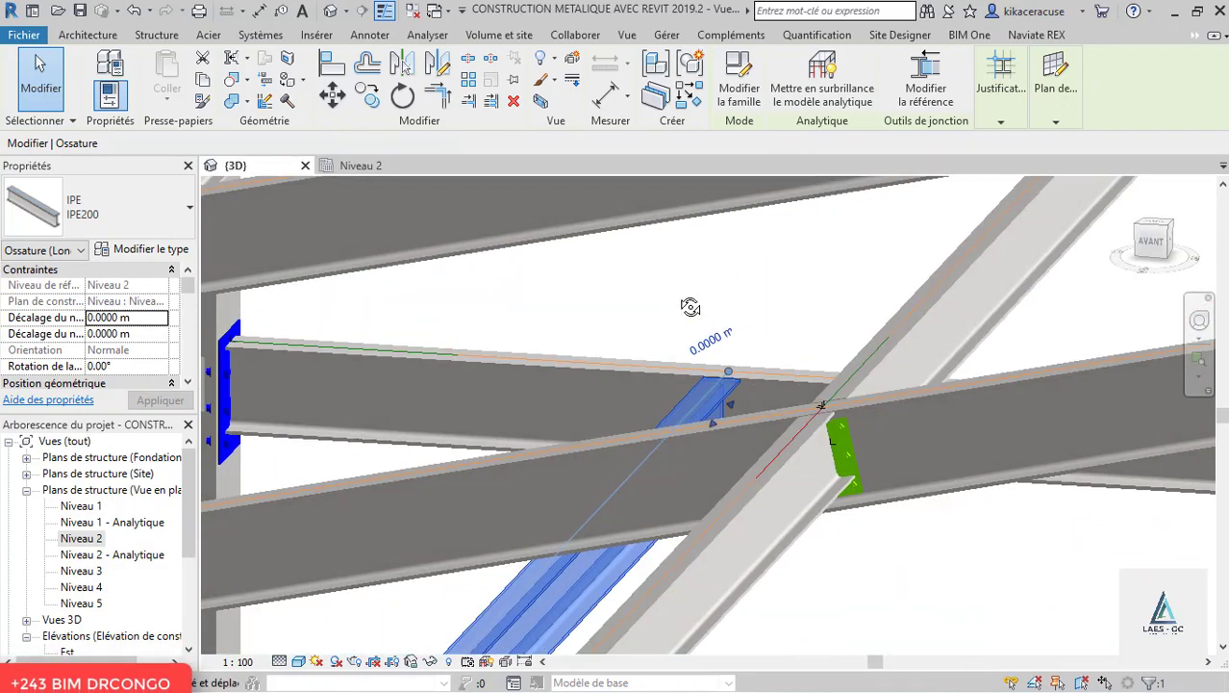
pyautogui.keyDown('shift'); pyautogui.moveTo(899, 402); pyautogui.dragTo(736, 337, button='middle'); pyautogui.keyUp('shift')
pyautogui.scroll(3, 308, 385)
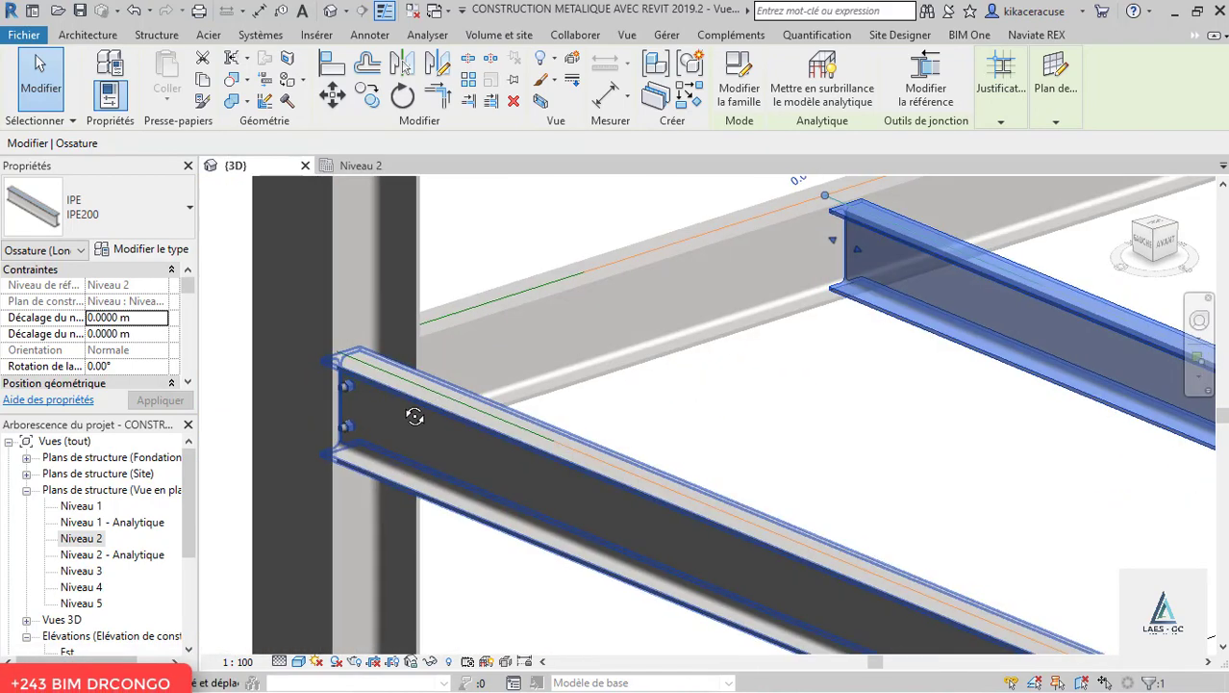
pyautogui.scroll(-5, 466, 417)
pyautogui.keyDown('shift'); pyautogui.moveTo(415, 415); pyautogui.dragTo(505, 385, button='middle'); pyautogui.keyUp('shift')
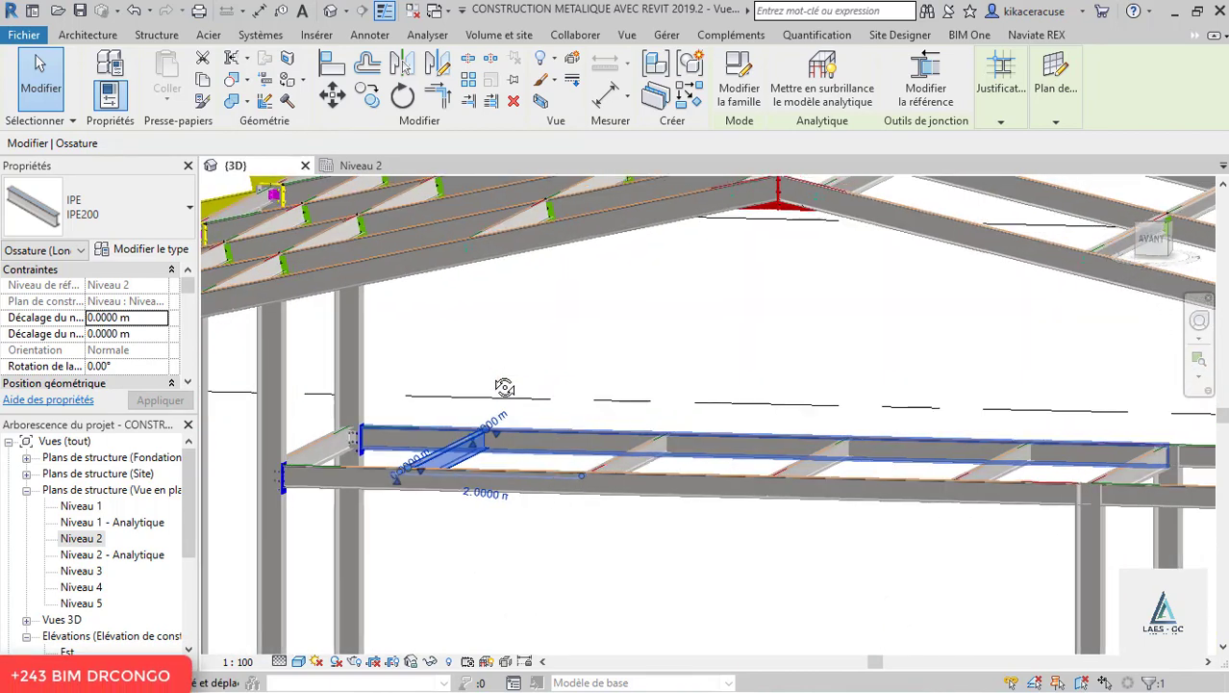
# - Create a Cornière d'attache en biais connection between the IPE240 main beam and an IPE200 secondary beam
pyautogui.scroll(4, 528, 410)
pyautogui.click(576, 290)
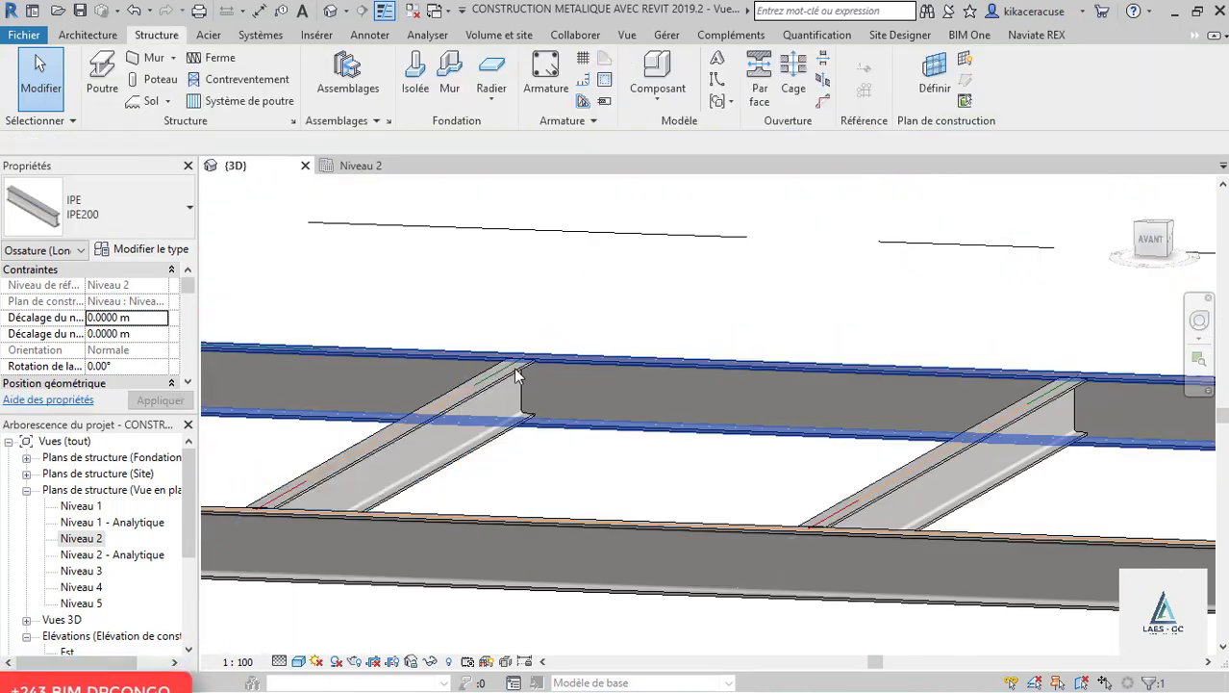
pyautogui.click(508, 391)
pyautogui.keyDown('ctrl'); pyautogui.click(602, 359); pyautogui.keyUp('ctrl')
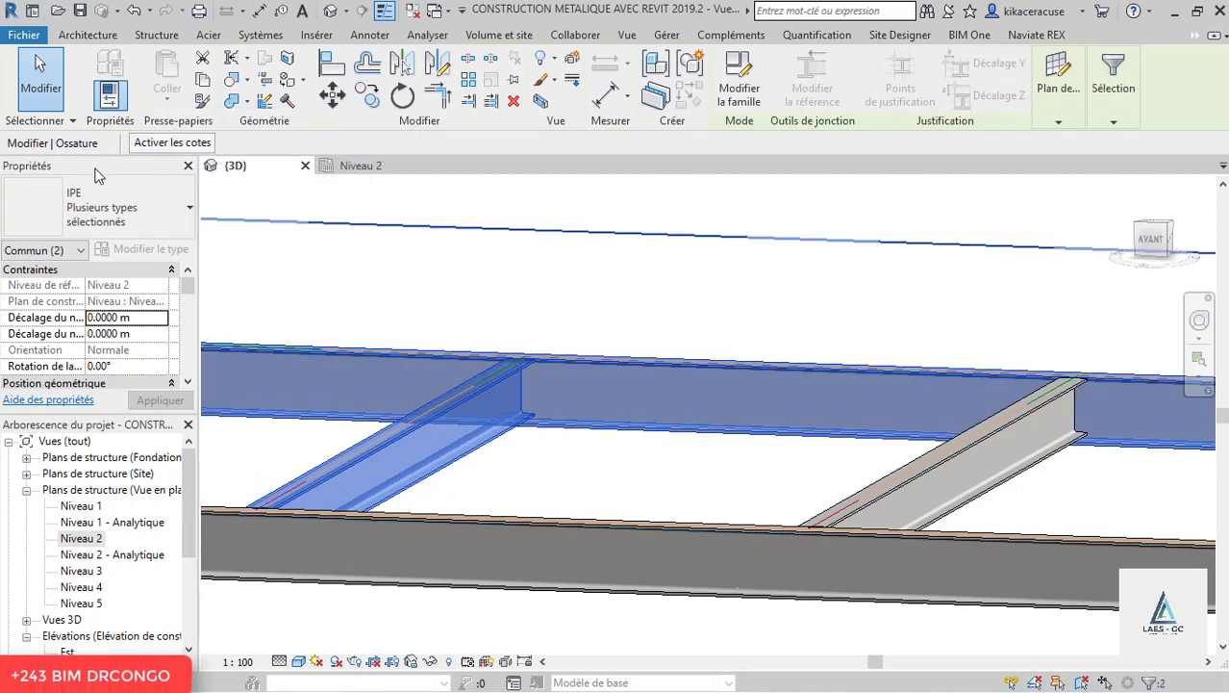
pyautogui.click(144, 36)
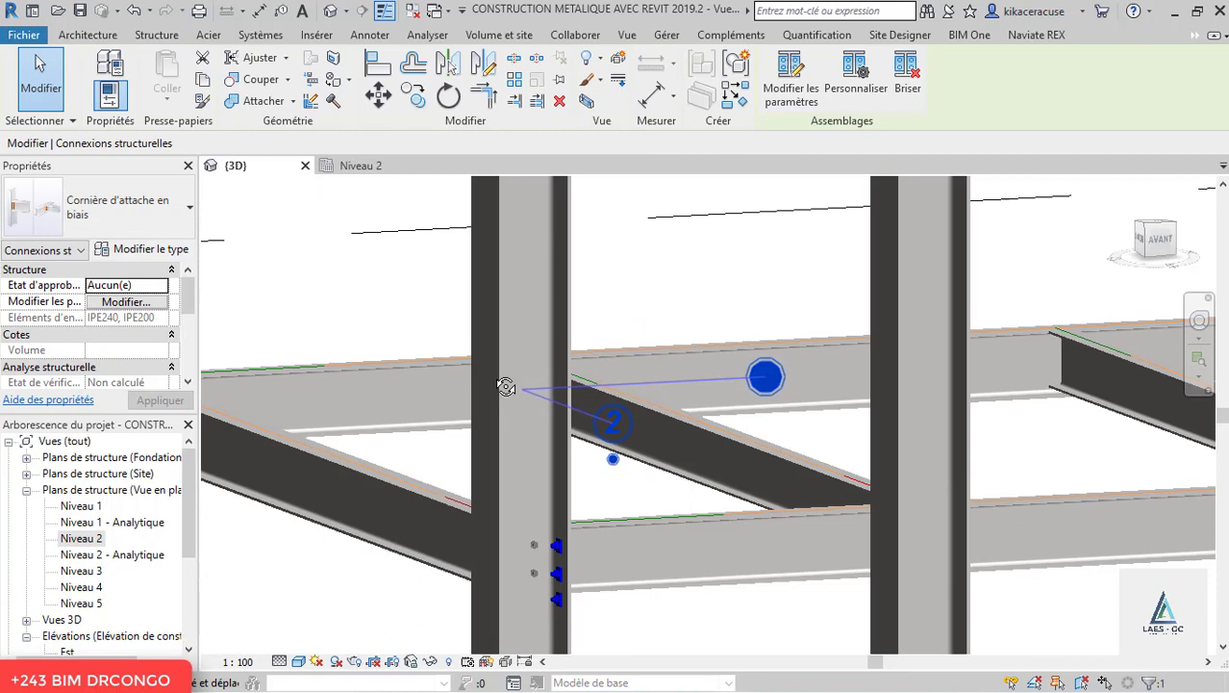
# - Set the Groupe 1 Entraxe of the new connection's vertical bolts to 0.10 and check the angle plate in the model
pyautogui.scroll(3, 502, 385)
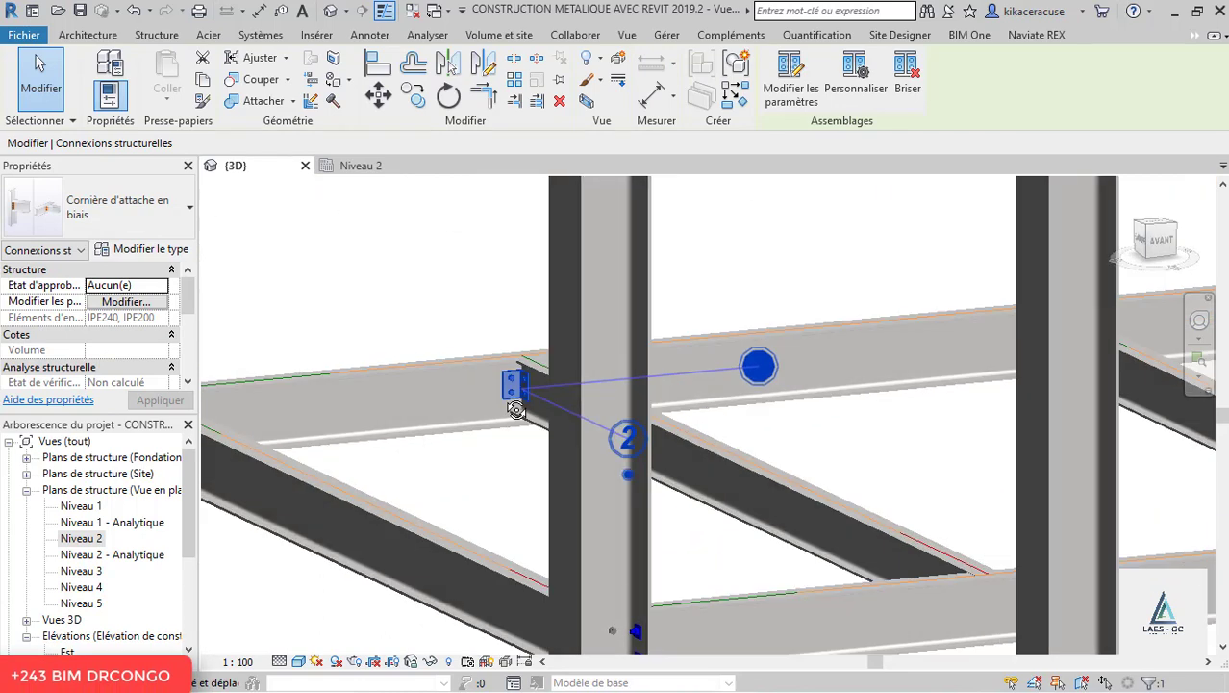
pyautogui.keyDown('shift'); pyautogui.moveTo(502, 384); pyautogui.dragTo(522, 385, button='middle'); pyautogui.keyUp('shift')
pyautogui.scroll(2, 522, 385)
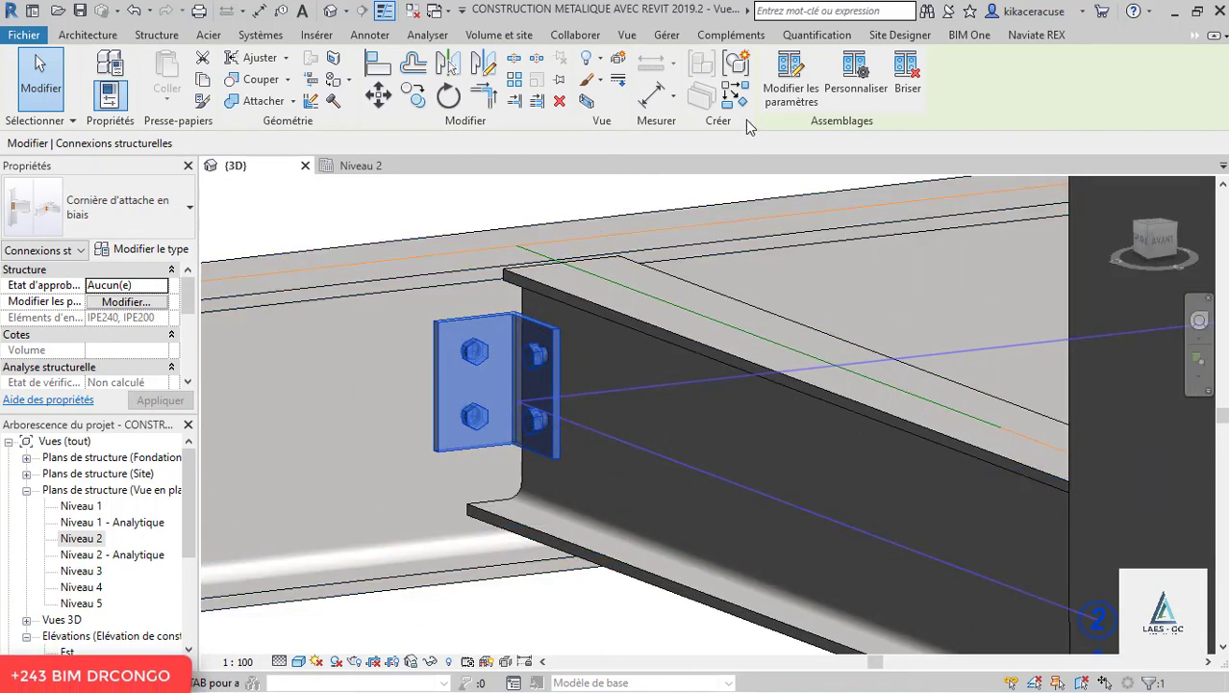
pyautogui.click(785, 89)
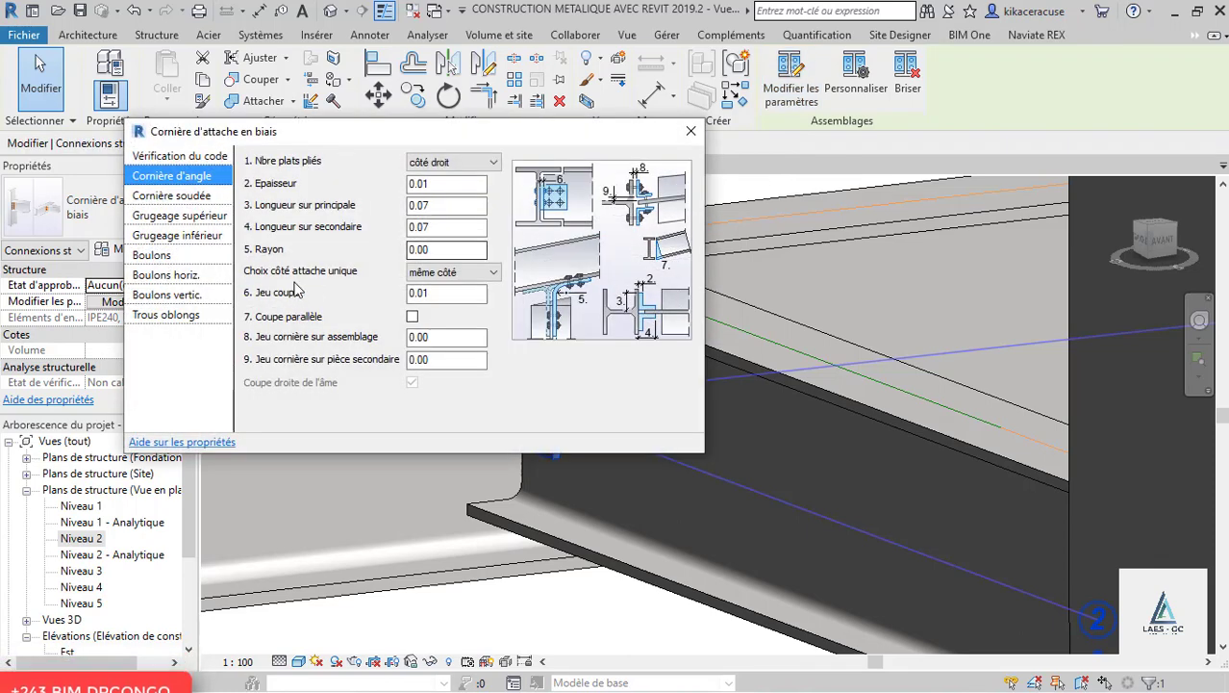
pyautogui.click(174, 276)
pyautogui.click(171, 297)
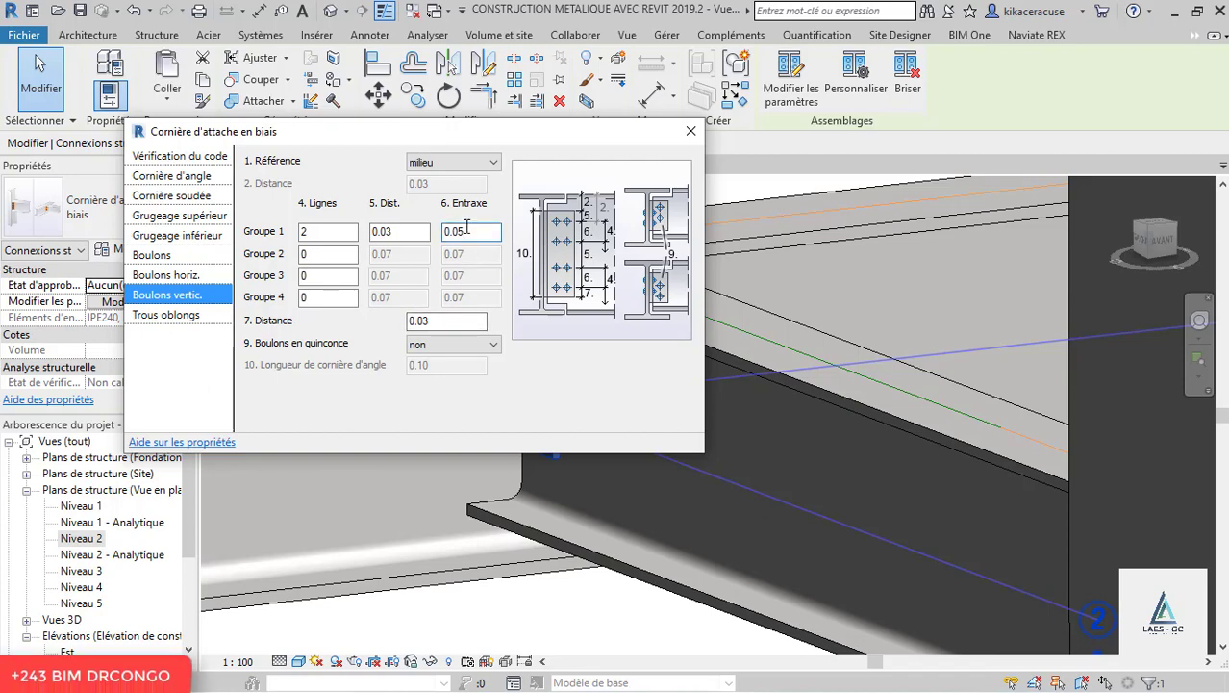
pyautogui.press('BackSpace')
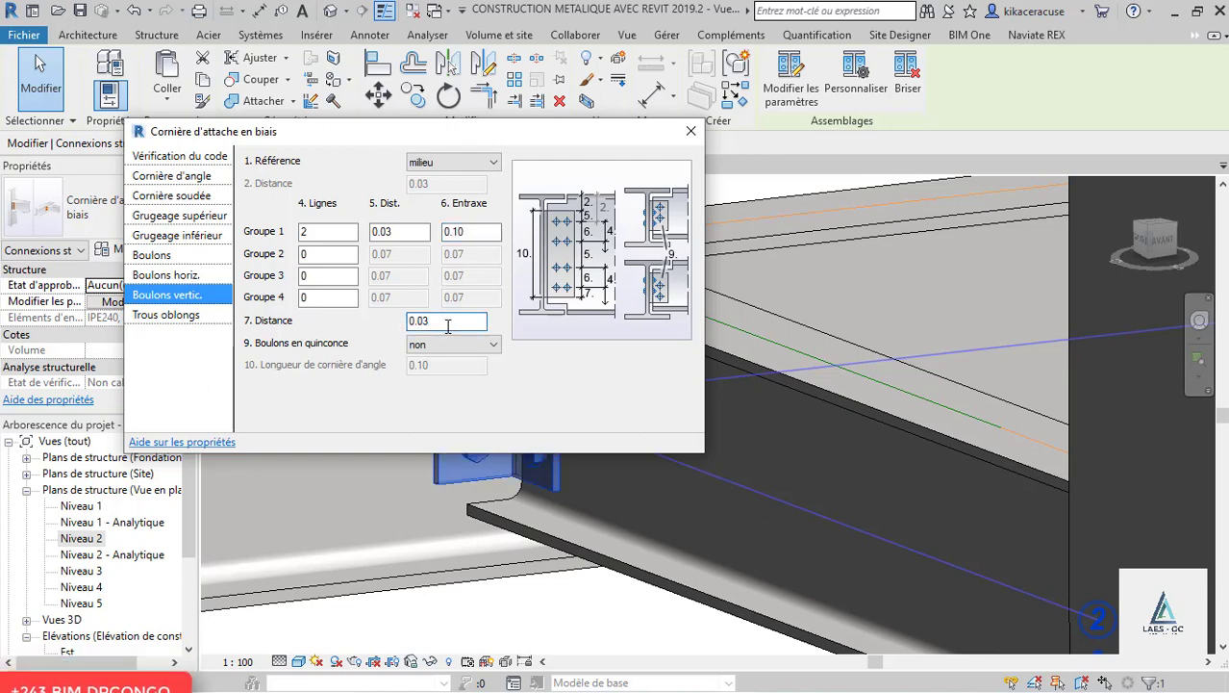
pyautogui.scroll(-4, 778, 498)
pyautogui.keyDown('shift'); pyautogui.moveTo(775, 505); pyautogui.dragTo(828, 570, button='middle'); pyautogui.keyUp('shift')
pyautogui.scroll(5, 681, 483)
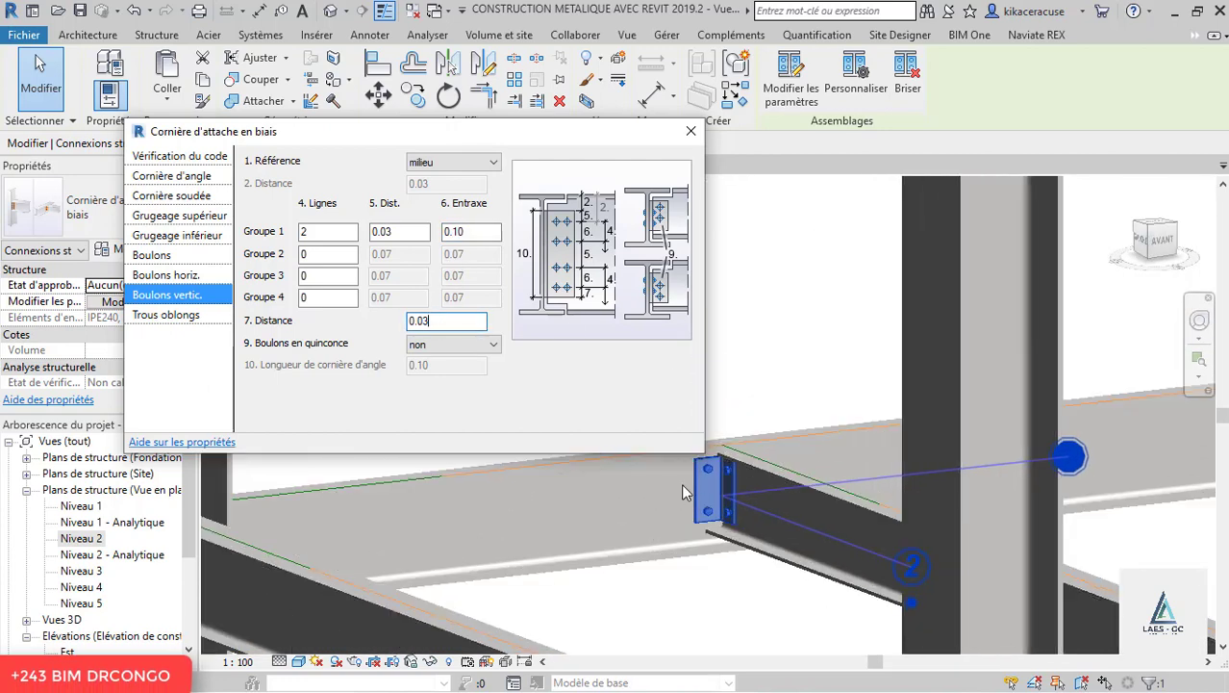
pyautogui.keyDown('shift'); pyautogui.moveTo(903, 498); pyautogui.dragTo(671, 378, button='middle'); pyautogui.keyUp('shift')
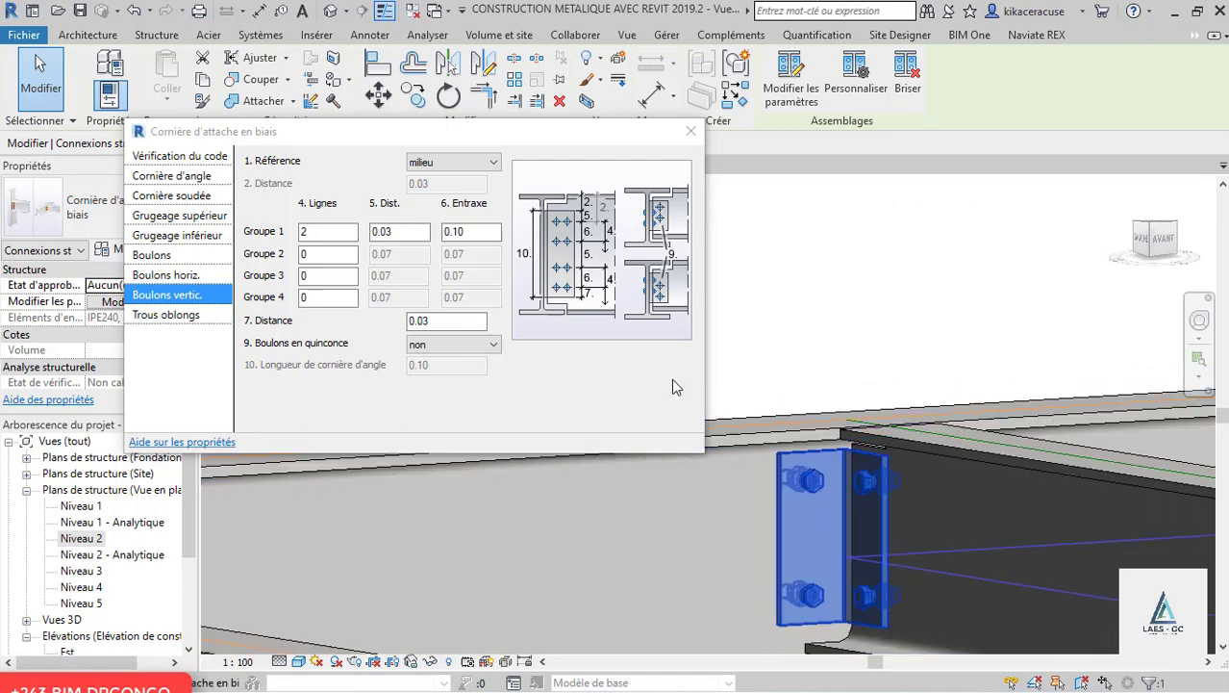
# - Set the connection's bolt diameter to 18.00 mm, check the bolts in the model and close the connection parameters
pyautogui.click(152, 255)
pyautogui.click(452, 161)
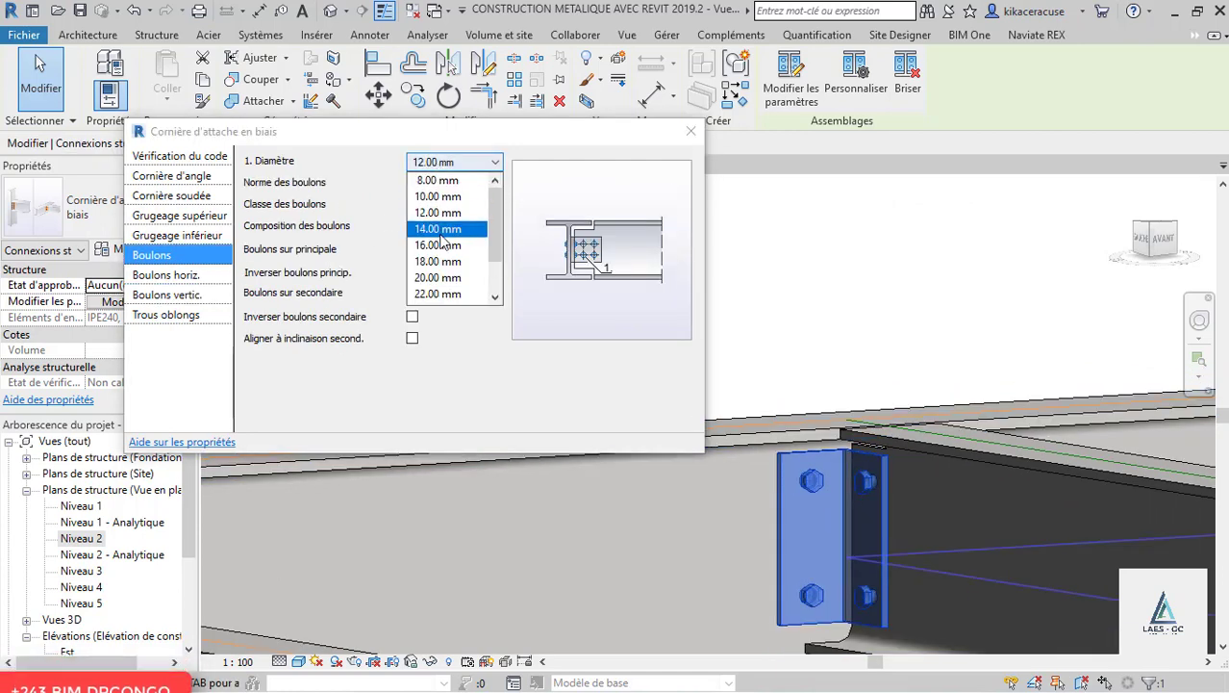
pyautogui.click(439, 268)
pyautogui.scroll(3, 889, 490)
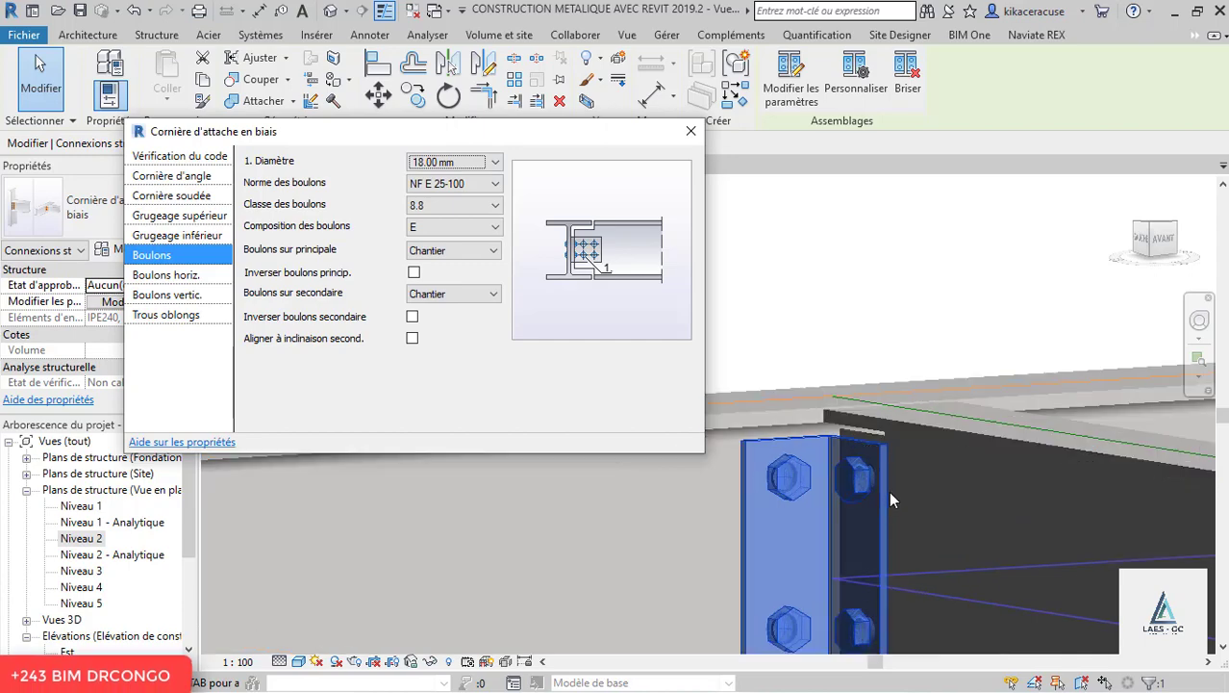
pyautogui.scroll(-5, 810, 313)
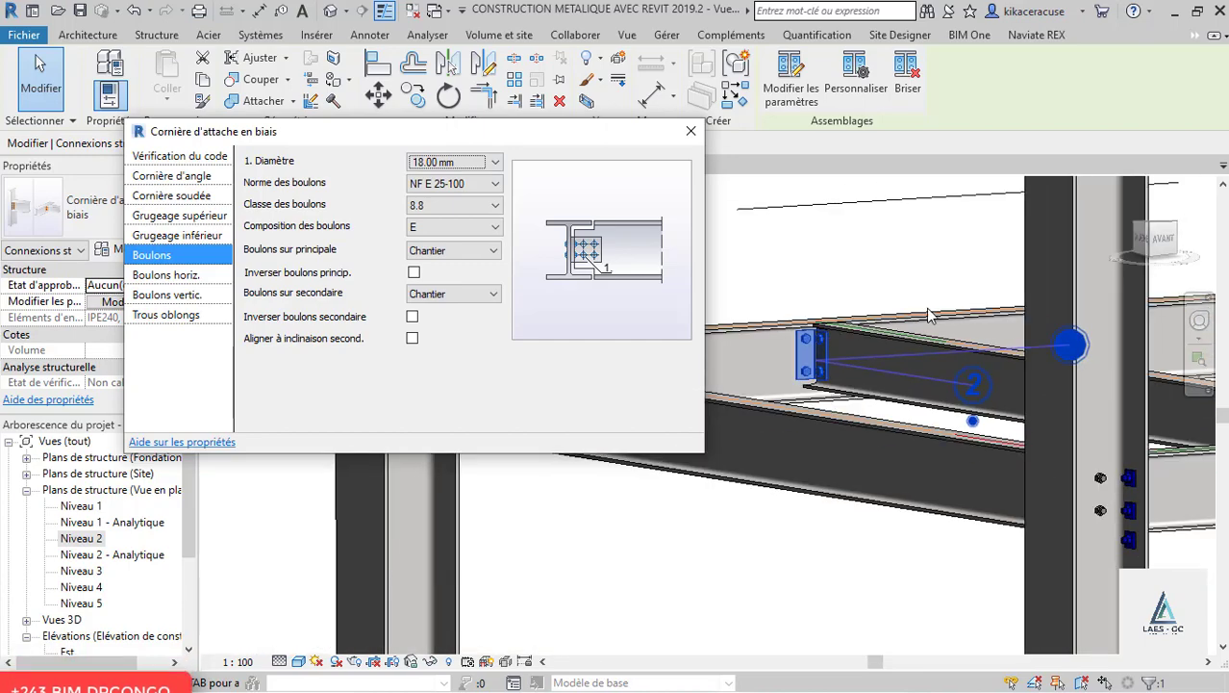
pyautogui.keyDown('shift'); pyautogui.moveTo(926, 309); pyautogui.dragTo(934, 394, button='middle'); pyautogui.keyUp('shift')
pyautogui.scroll(-6, 885, 371)
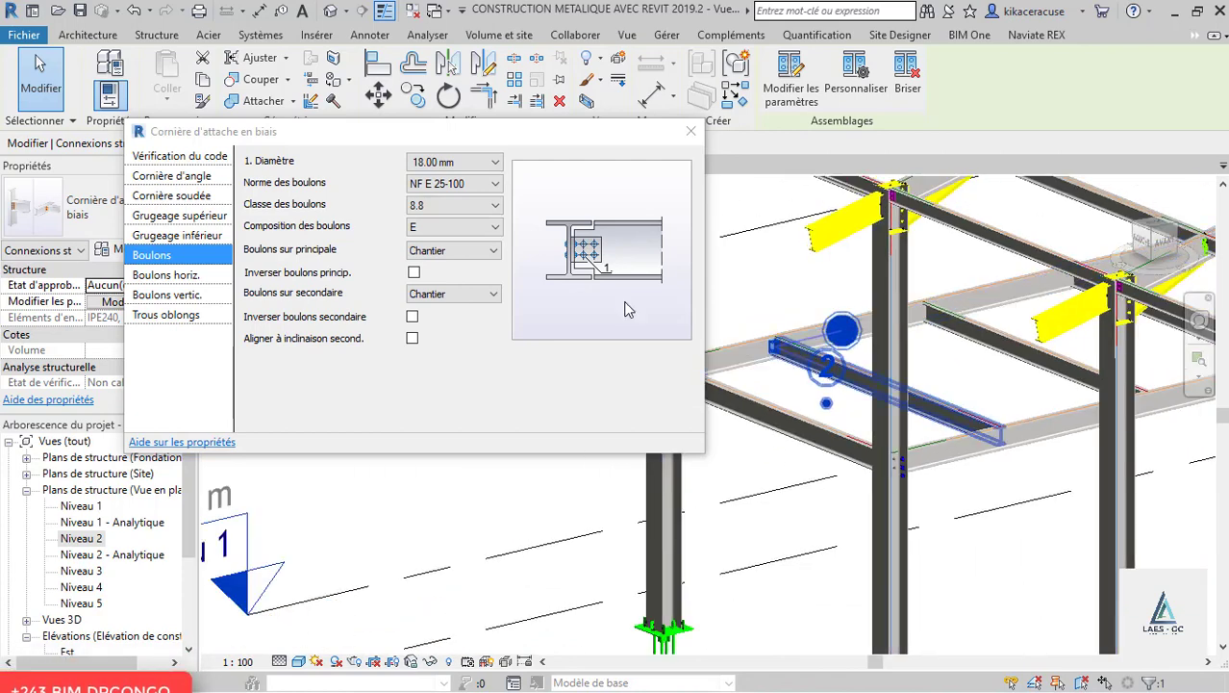
pyautogui.click(692, 132)
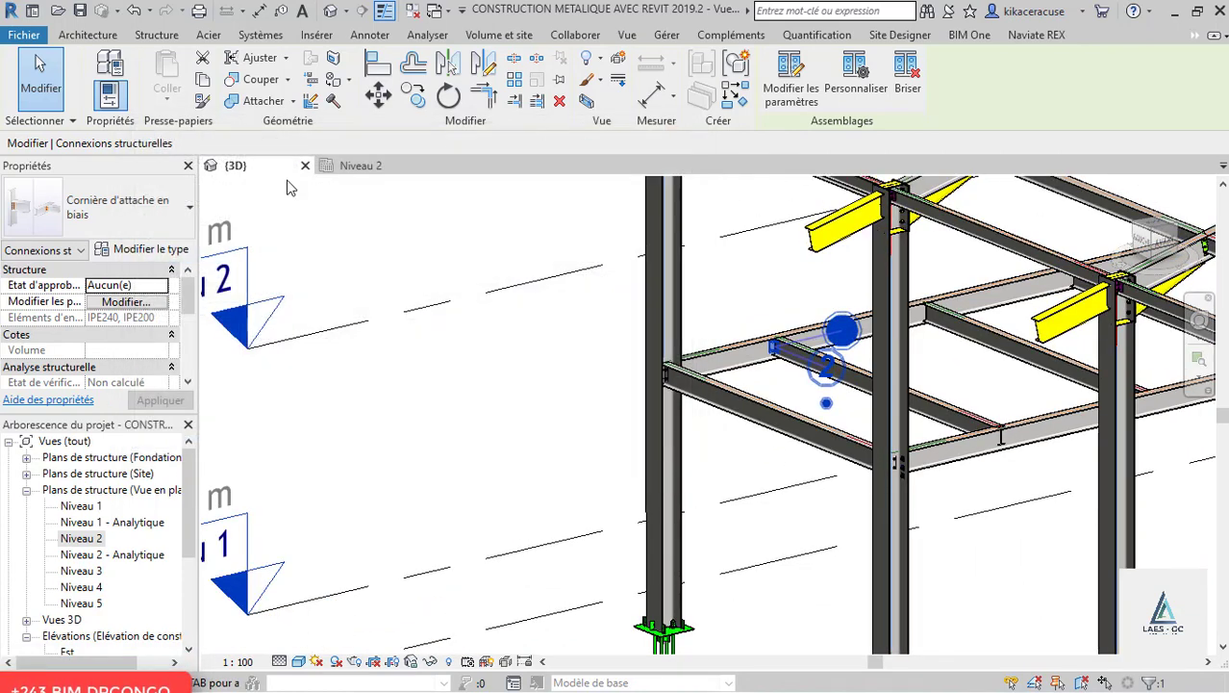
# - Copy the secondary beam's angle connection from the grid line A beam to the grid line B beam in the Niveau 2 plan
pyautogui.click(366, 167)
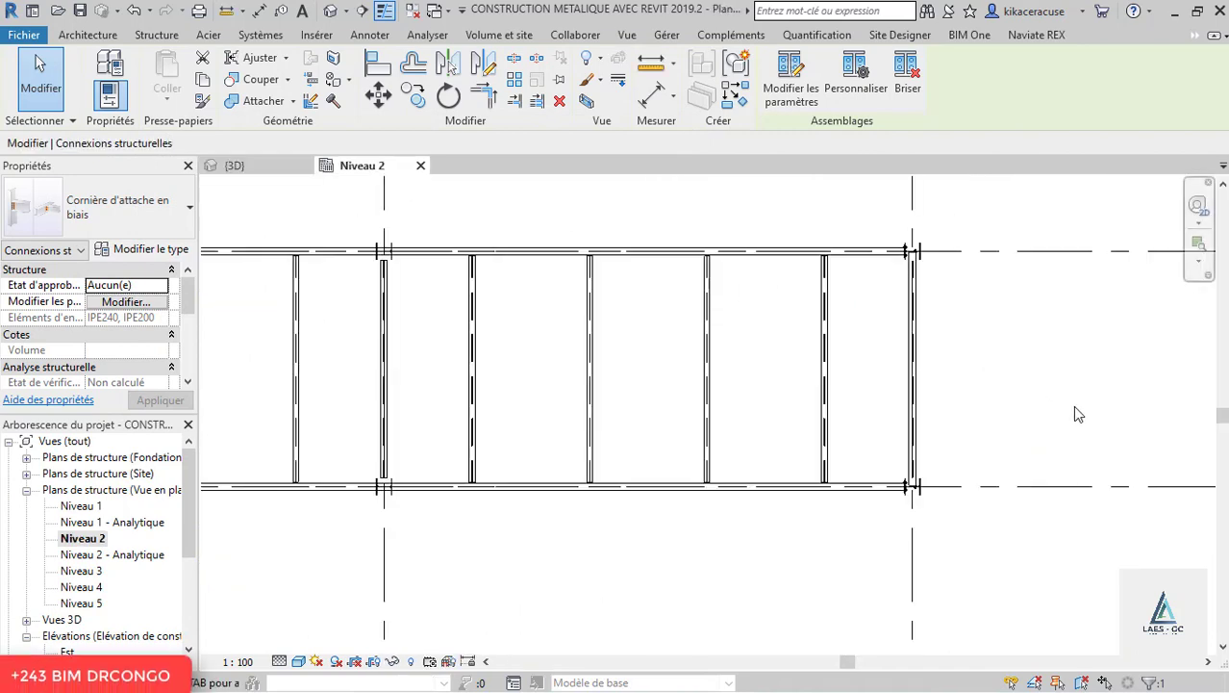
pyautogui.scroll(-2, 1077, 414)
pyautogui.scroll(4, 392, 387)
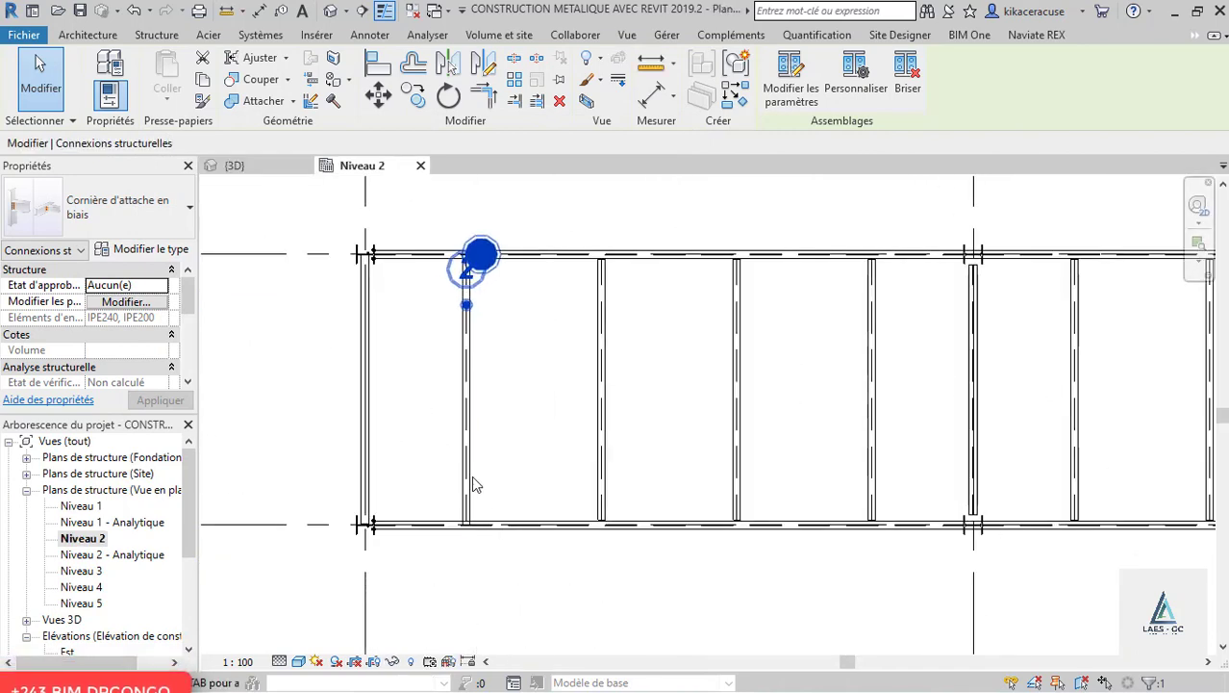
pyautogui.scroll(-1, 641, 443)
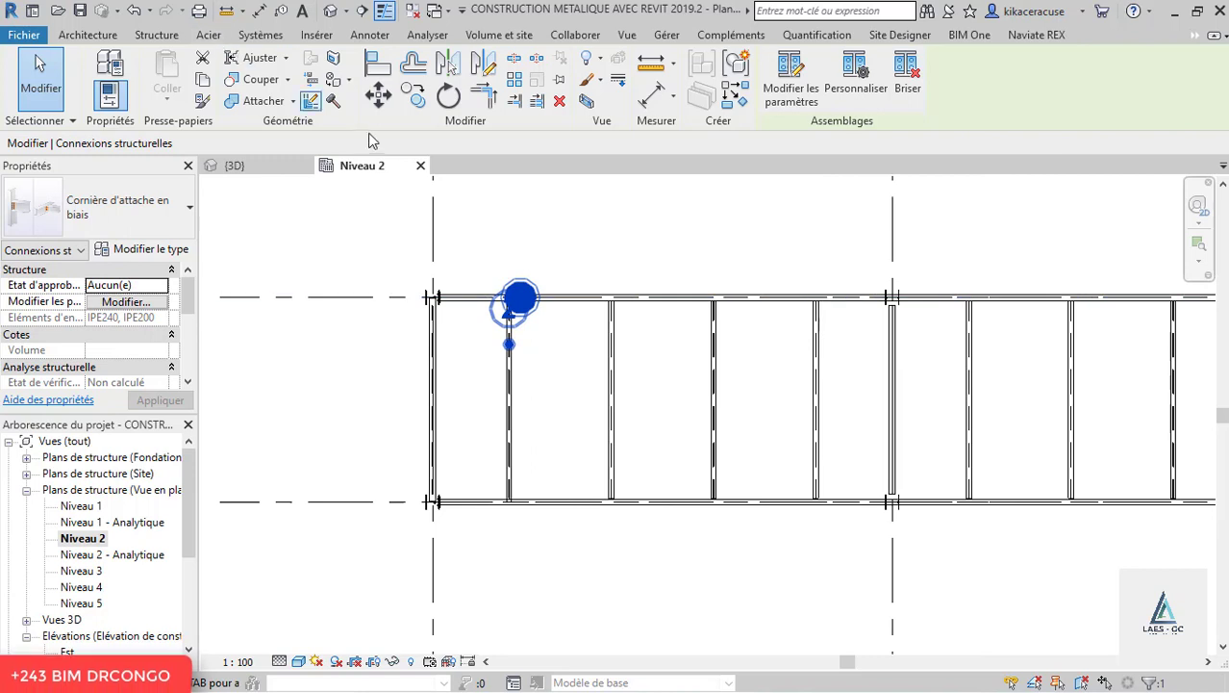
pyautogui.click(414, 97)
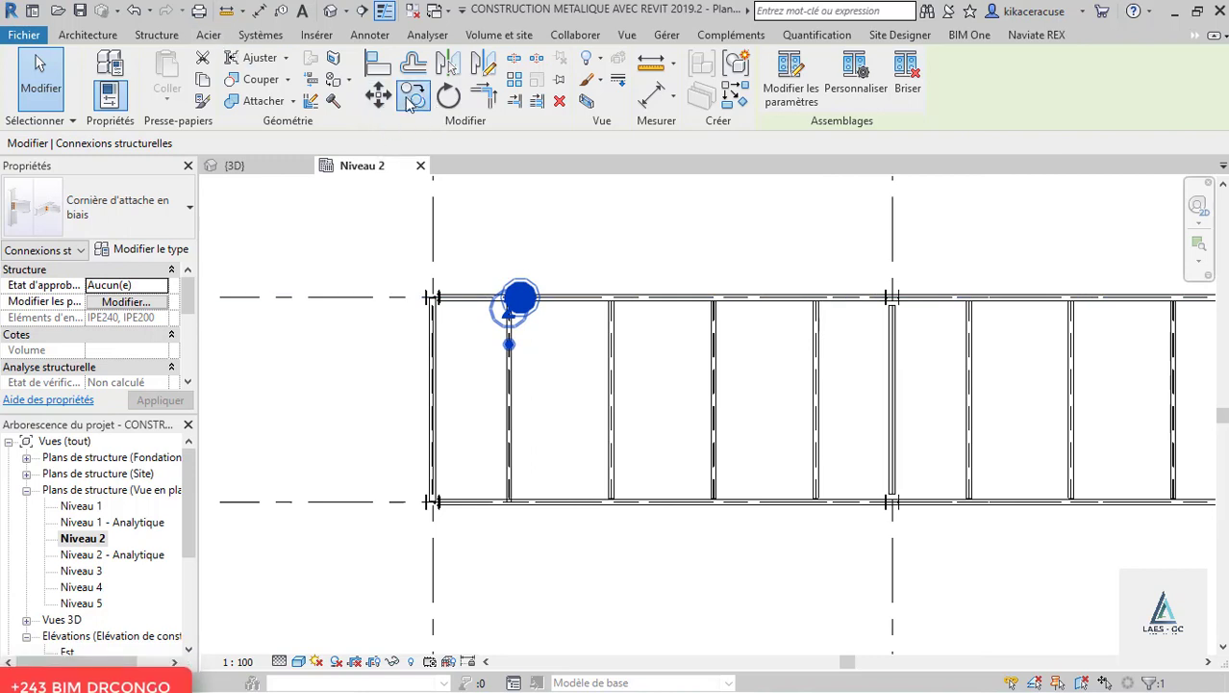
pyautogui.click(337, 302)
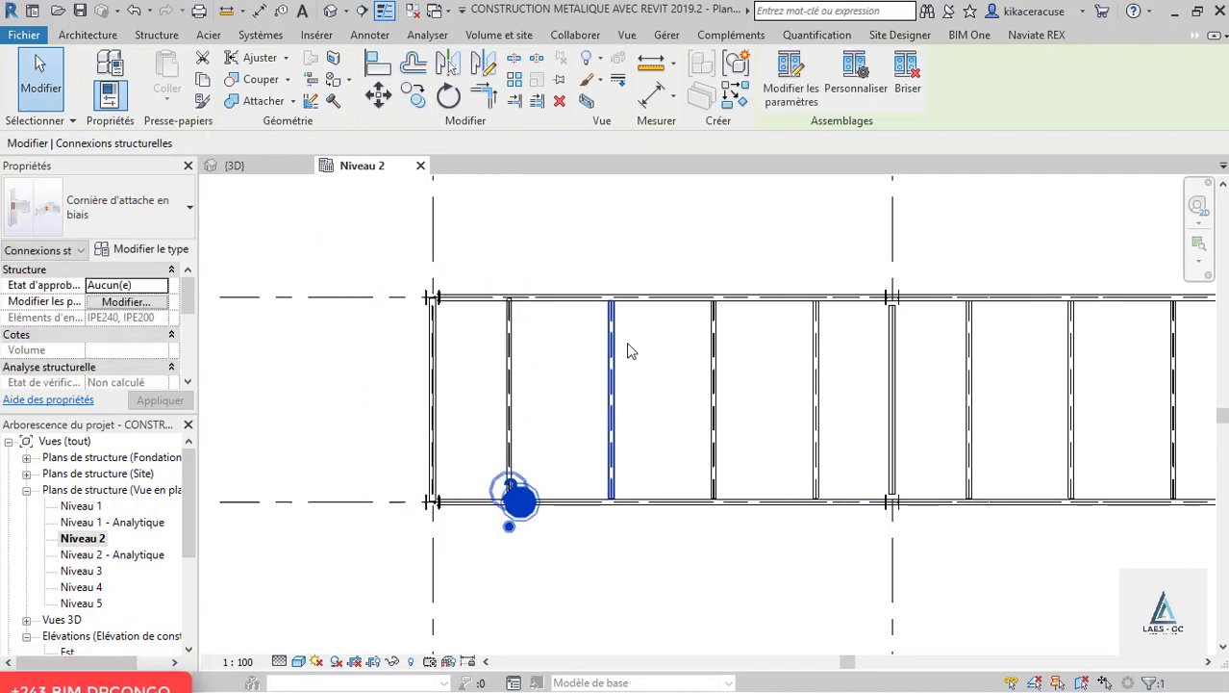
# - Set the Niveau 2 plan's detail level to Elevé and check the angle connections at both ends of the first secondary beam
pyautogui.scroll(2, 609, 299)
pyautogui.scroll(1, 604, 297)
pyautogui.scroll(-3, 442, 247)
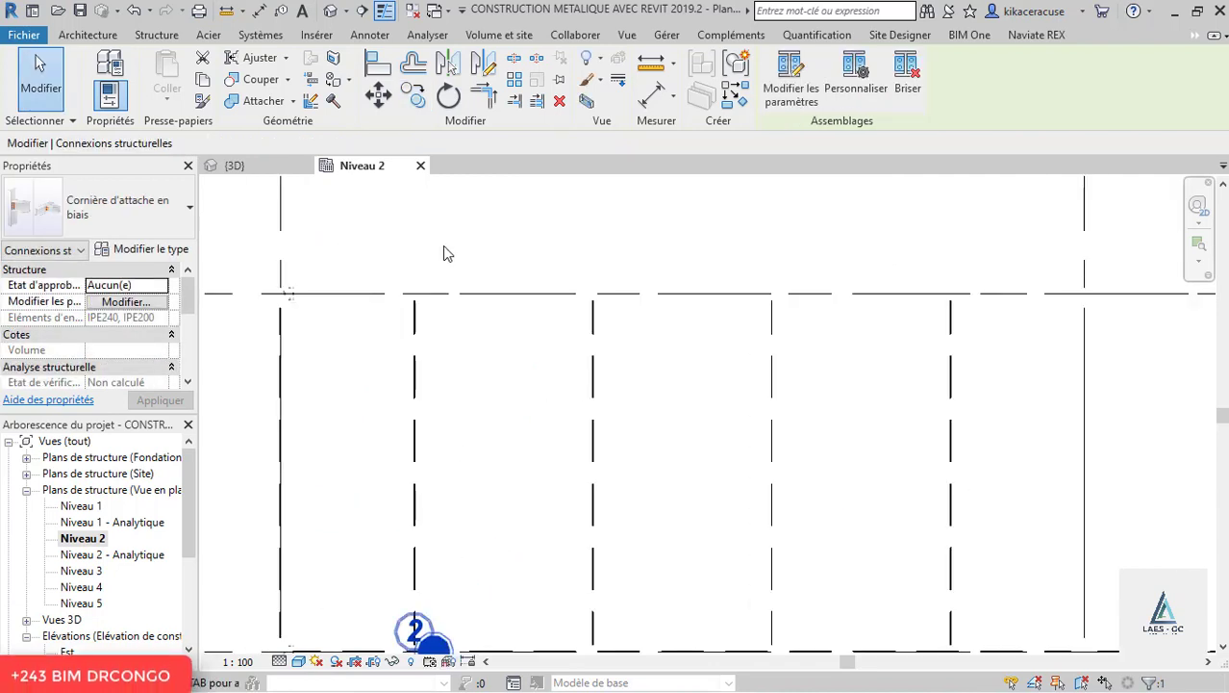
pyautogui.scroll(6, 415, 285)
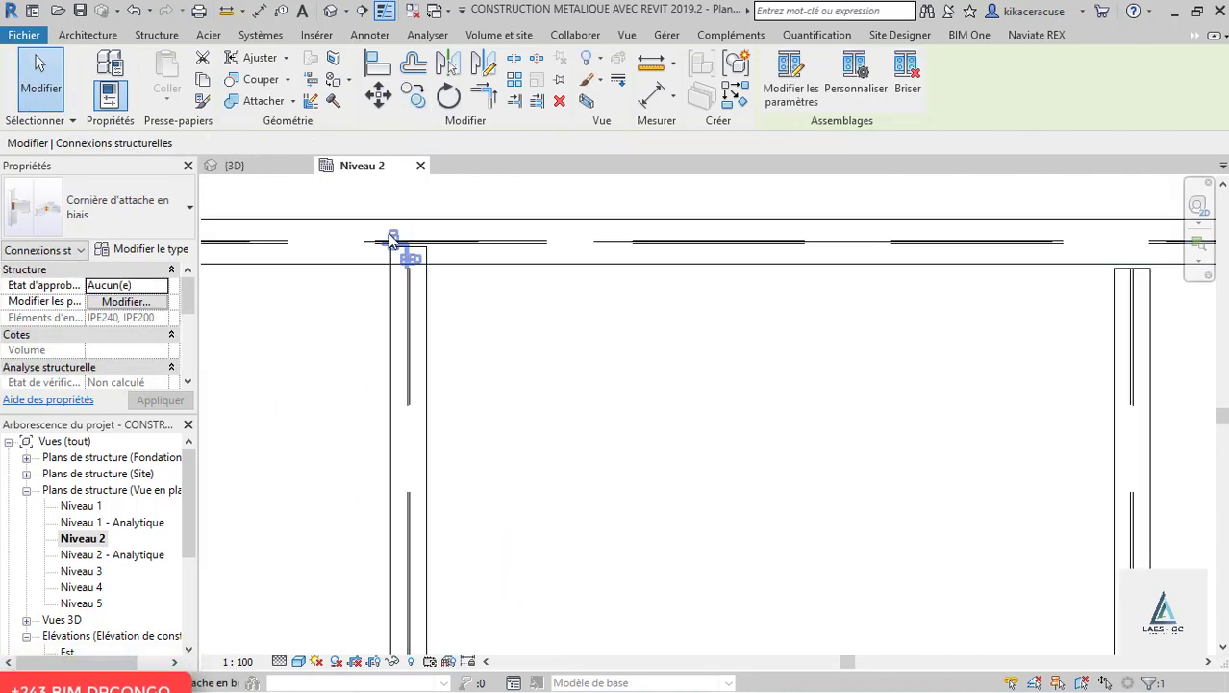
pyautogui.click(298, 661)
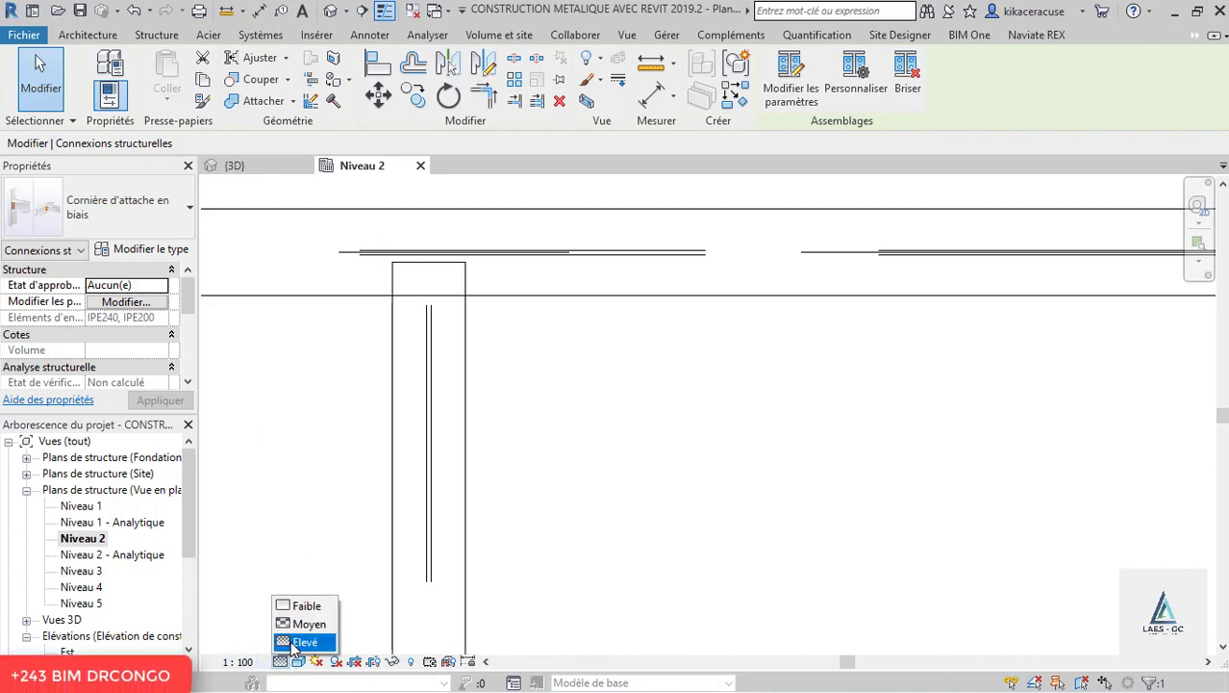
pyautogui.click(292, 646)
pyautogui.click(299, 662)
pyautogui.click(373, 550)
pyautogui.scroll(-3, 457, 228)
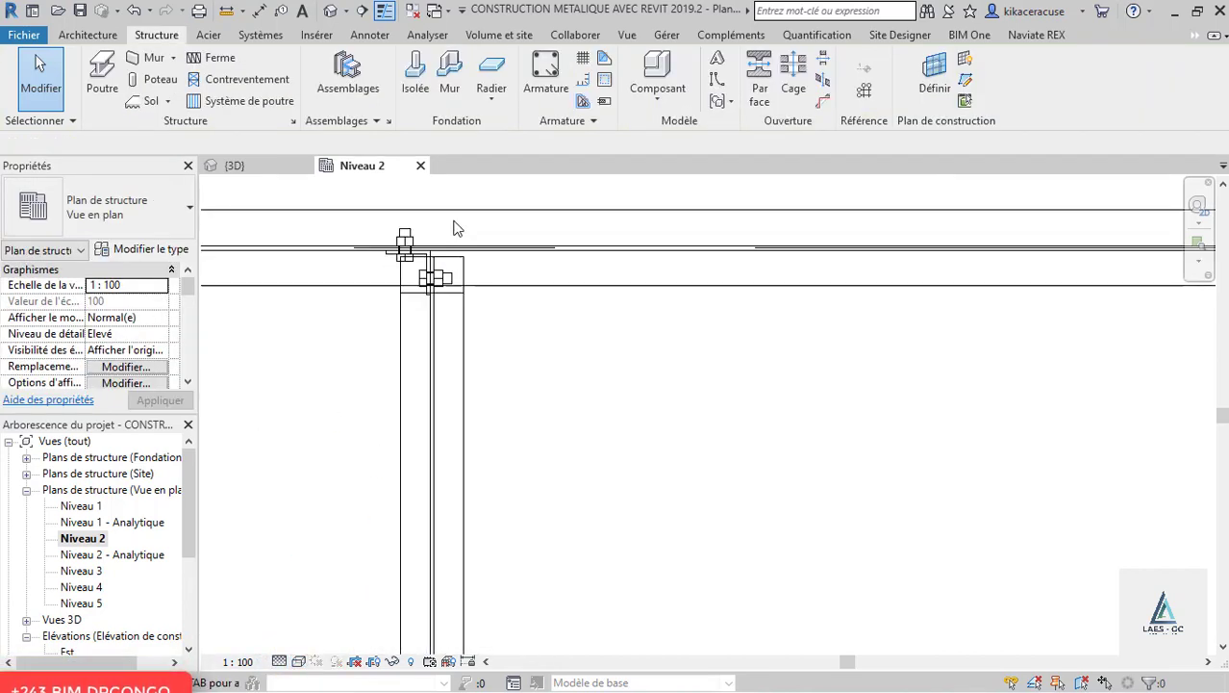
pyautogui.scroll(-3, 455, 235)
pyautogui.scroll(5, 451, 568)
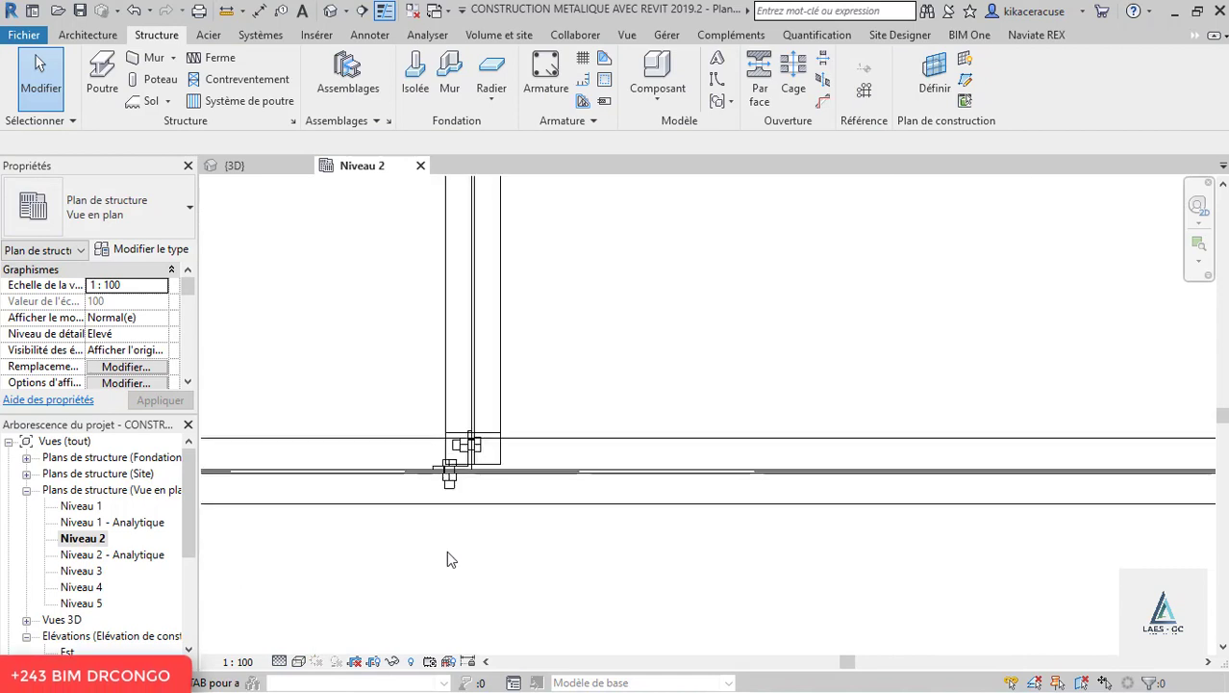
# - Select the first secondary beam's angle connection and examine the joints along both main beams in the Niveau 2 plan
pyautogui.click(486, 471)
pyautogui.scroll(-5, 431, 587)
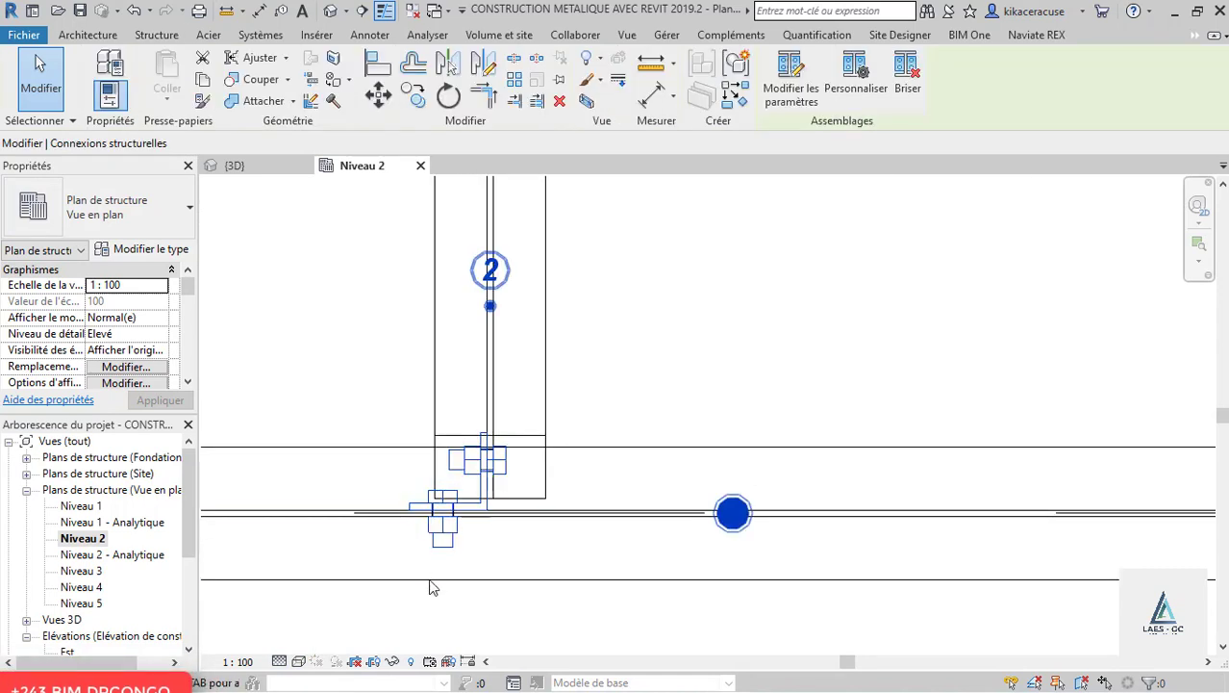
pyautogui.scroll(-2, 428, 582)
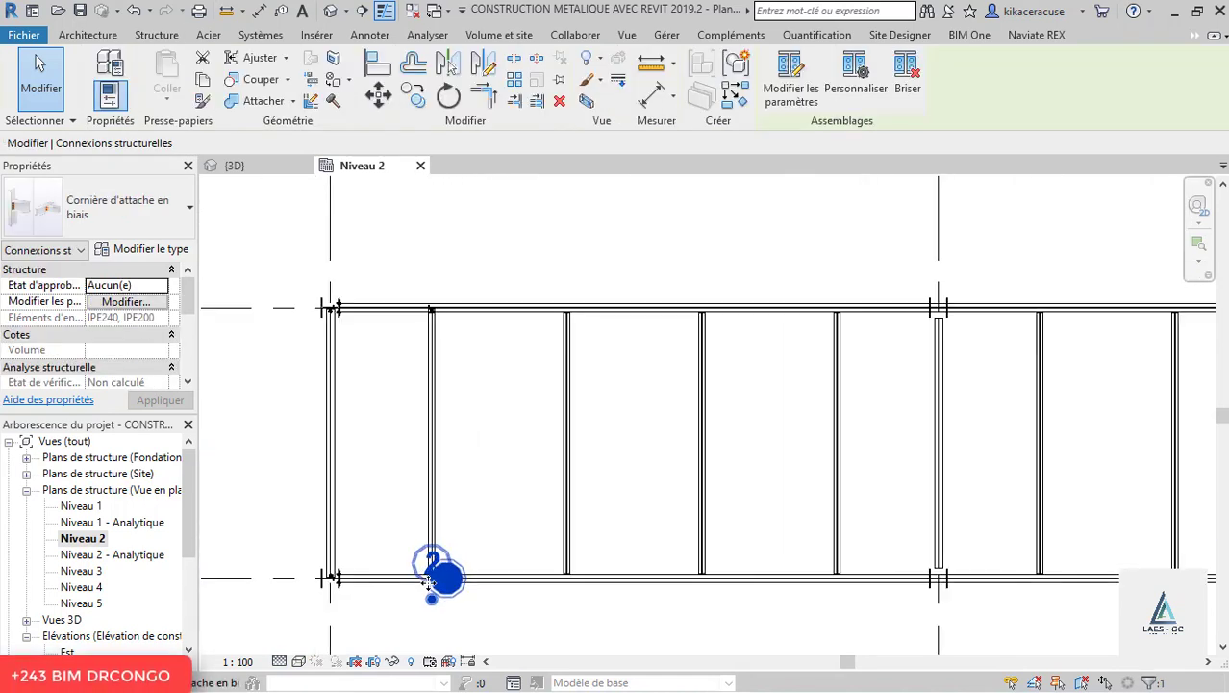
pyautogui.scroll(4, 414, 572)
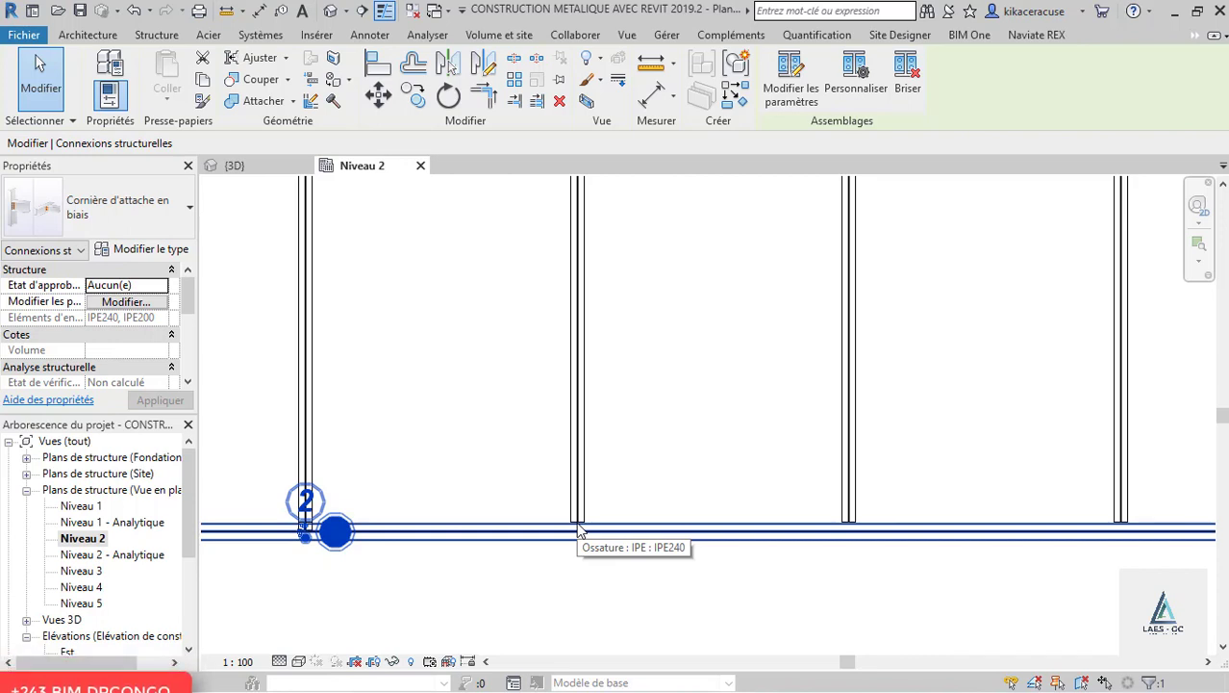
pyautogui.scroll(8, 313, 546)
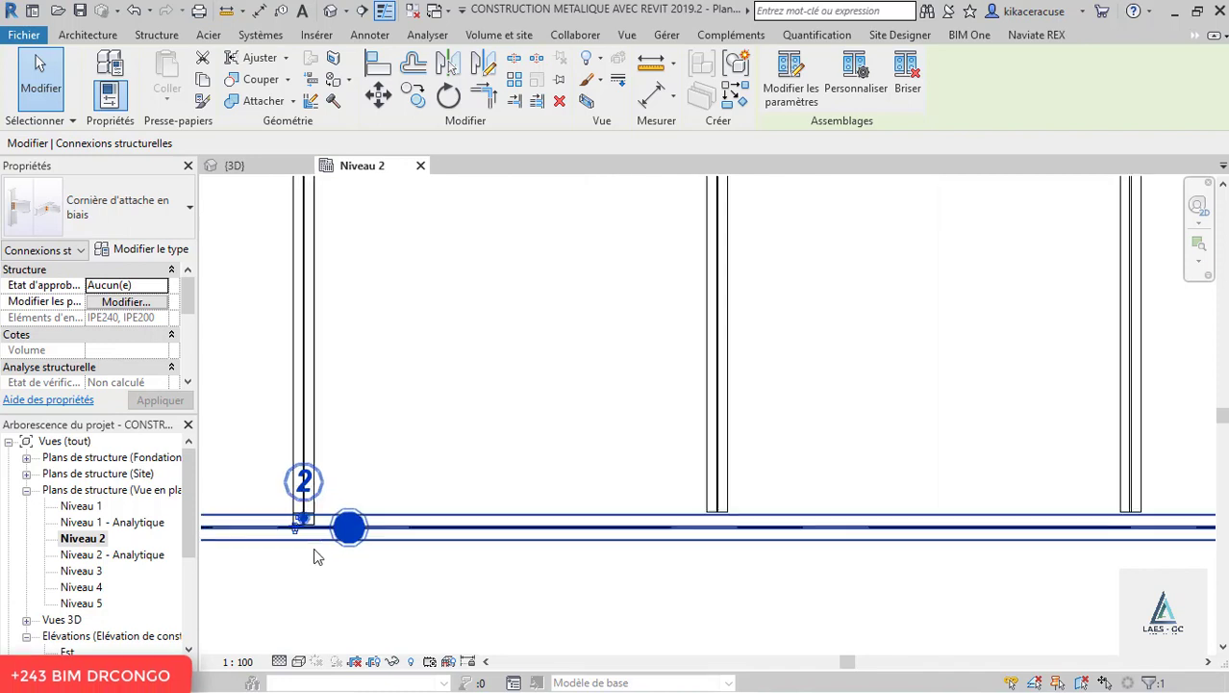
pyautogui.scroll(-7, 300, 496)
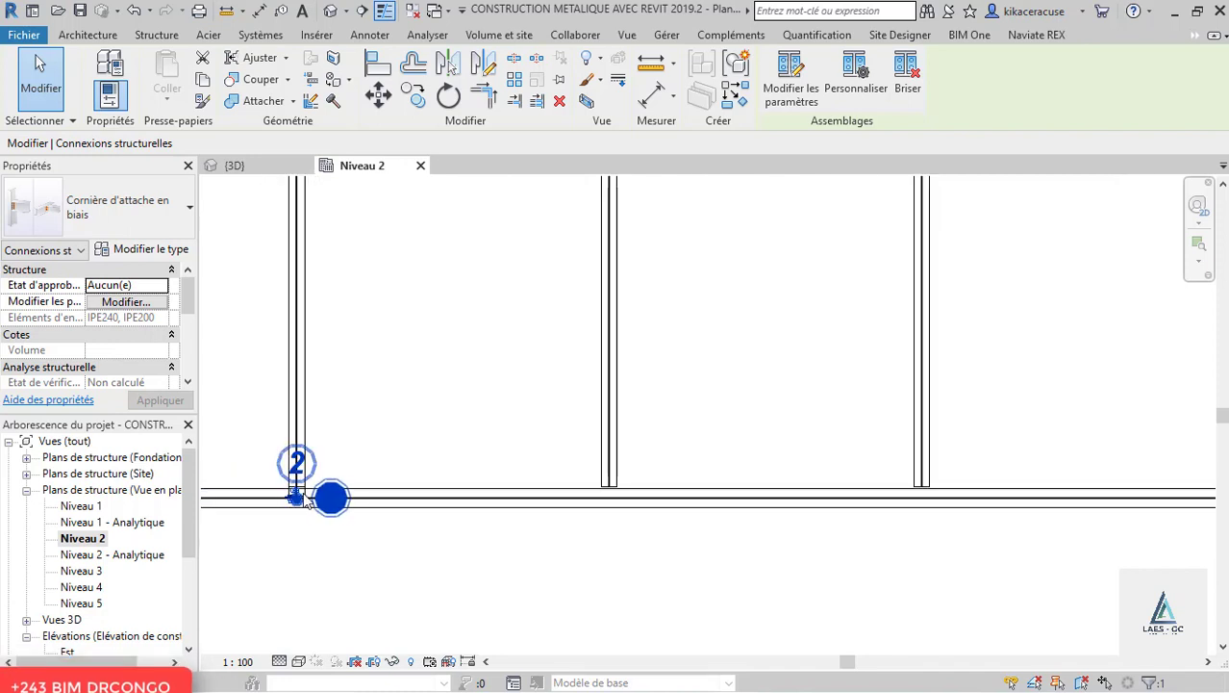
pyautogui.rightClick(349, 452)
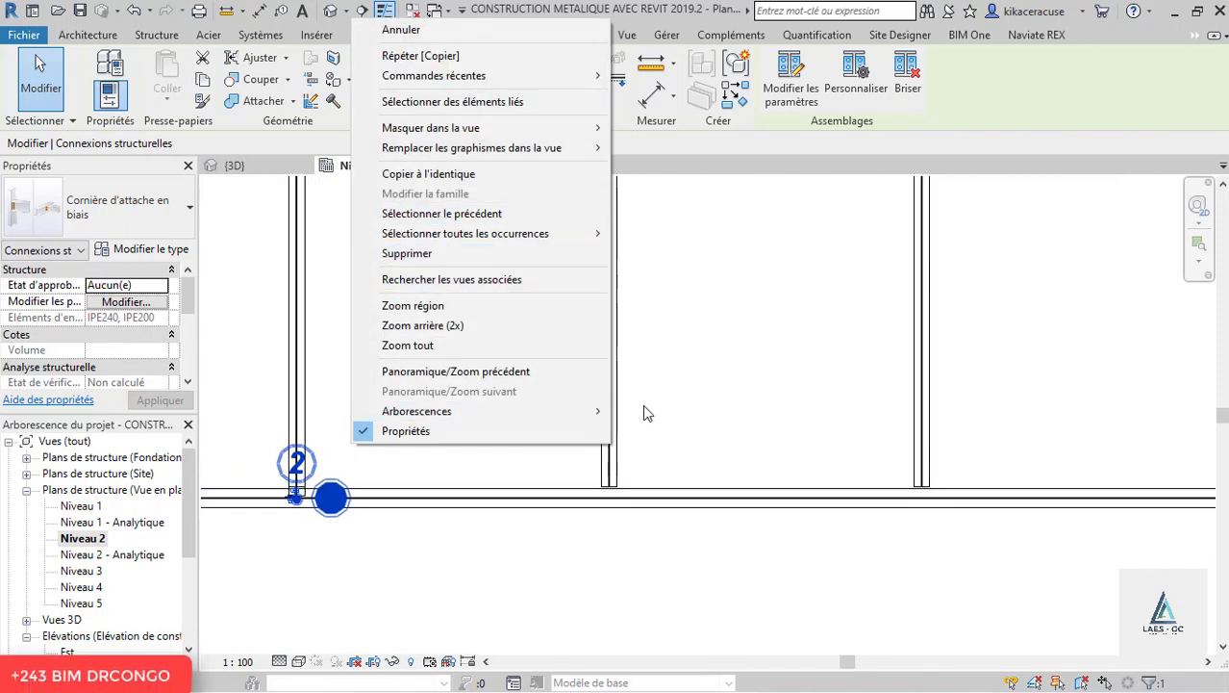
pyautogui.click(619, 583)
pyautogui.scroll(-4, 494, 576)
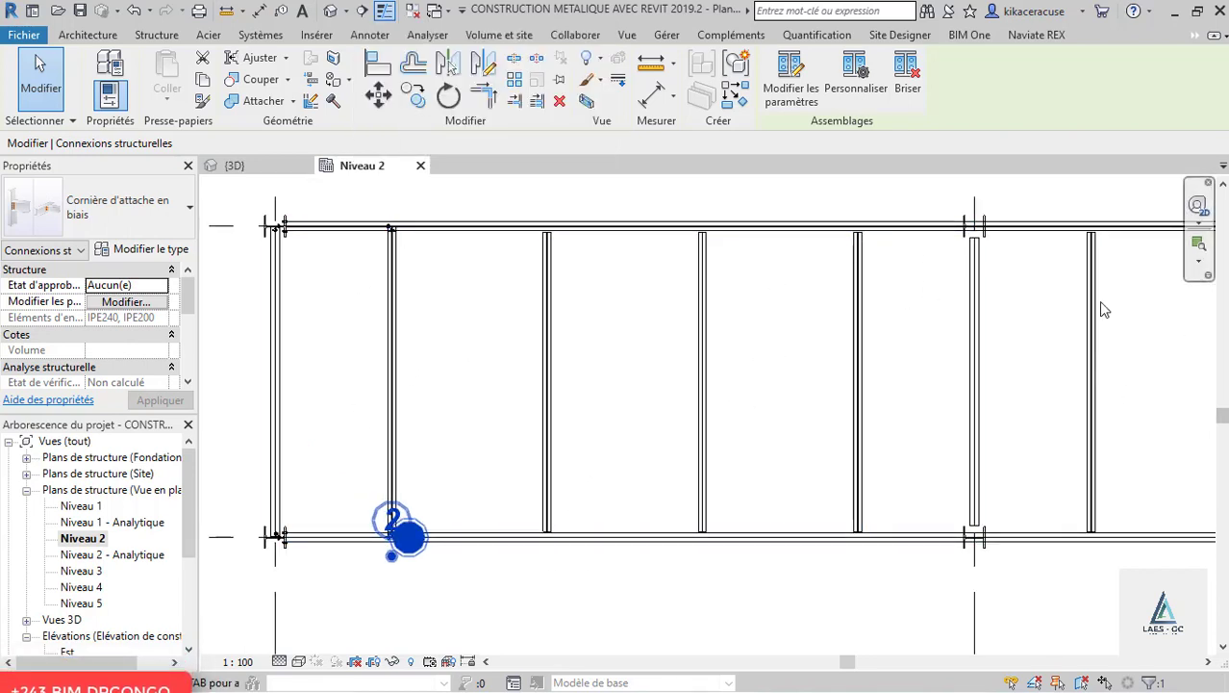
pyautogui.scroll(7, 382, 232)
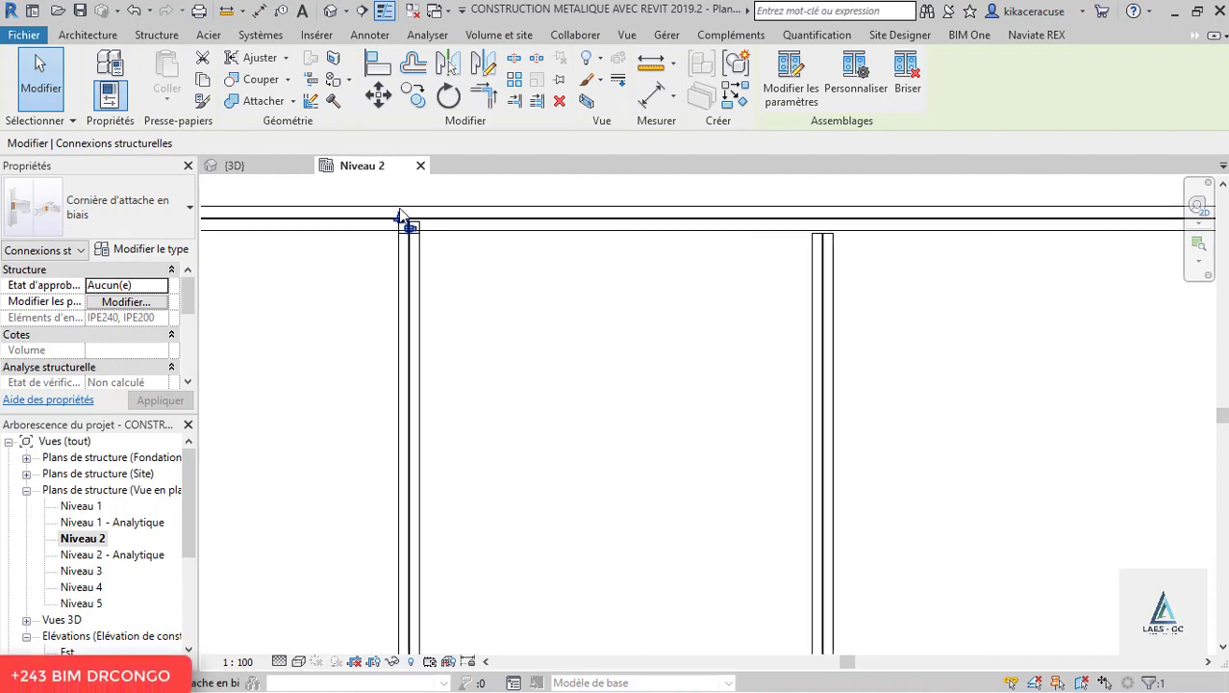
pyautogui.scroll(-8, 401, 210)
pyautogui.scroll(1, 431, 474)
pyautogui.scroll(3, 416, 486)
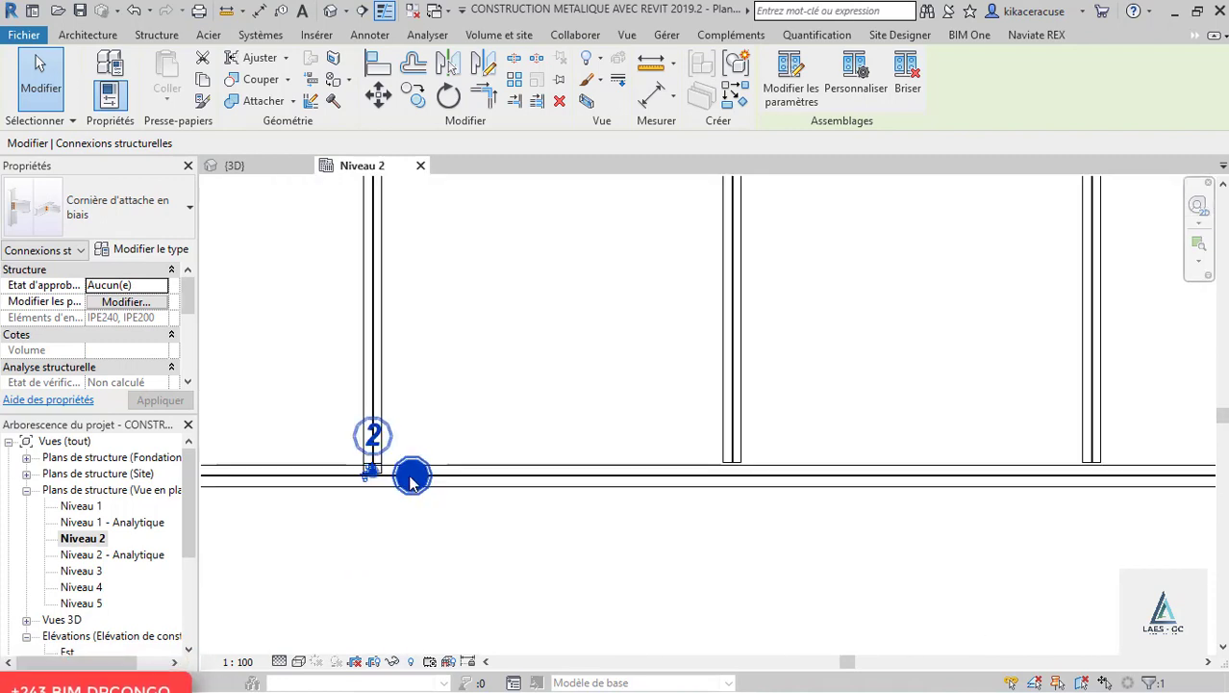
# - Try to copy the first secondary beam's angle connection to another position in the Niveau 2 plan
pyautogui.click(471, 414)
pyautogui.click(360, 478)
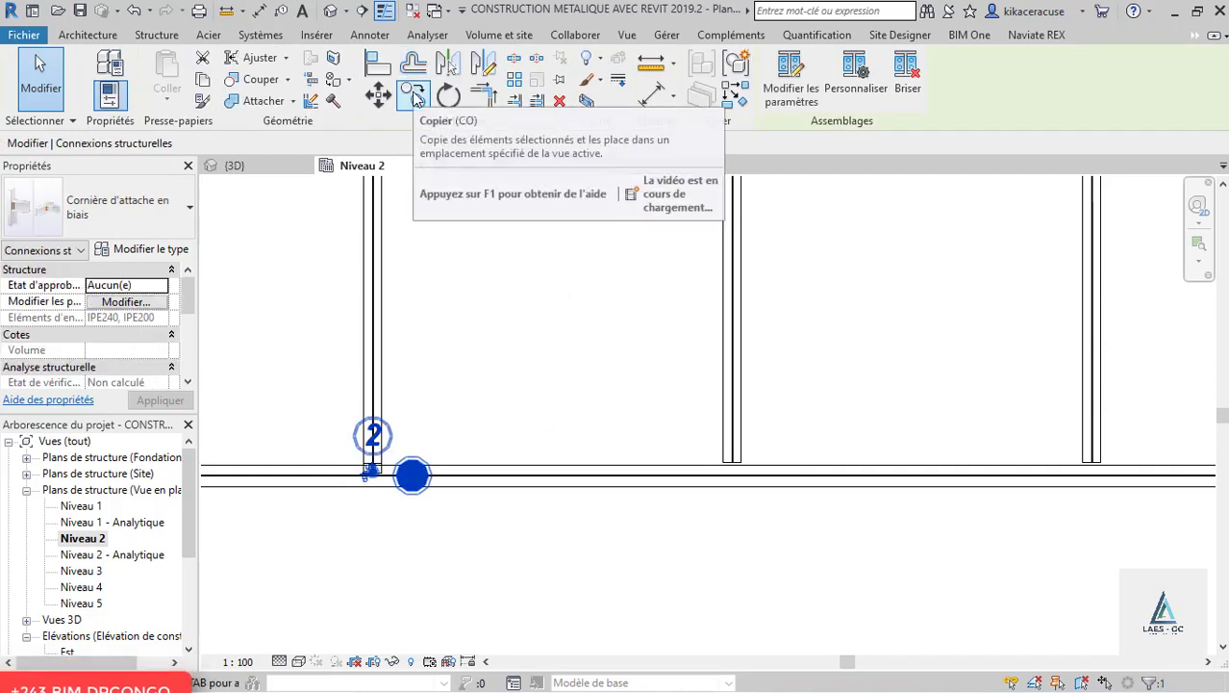
pyautogui.click(417, 96)
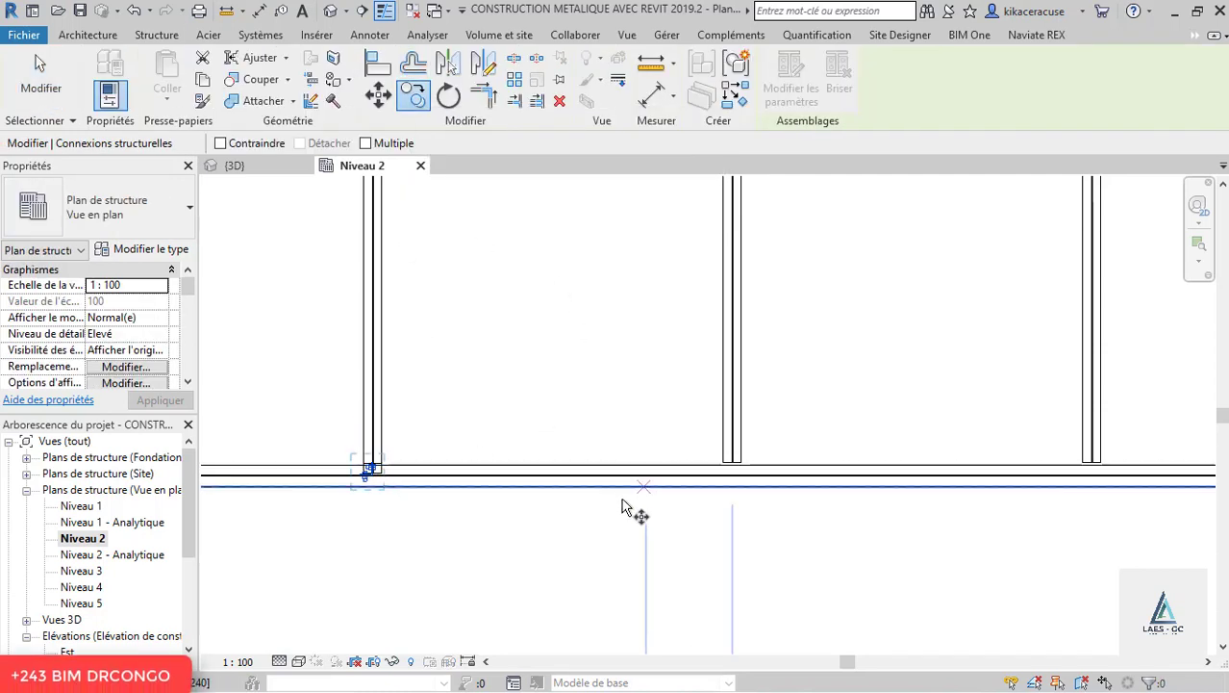
pyautogui.scroll(-4, 543, 535)
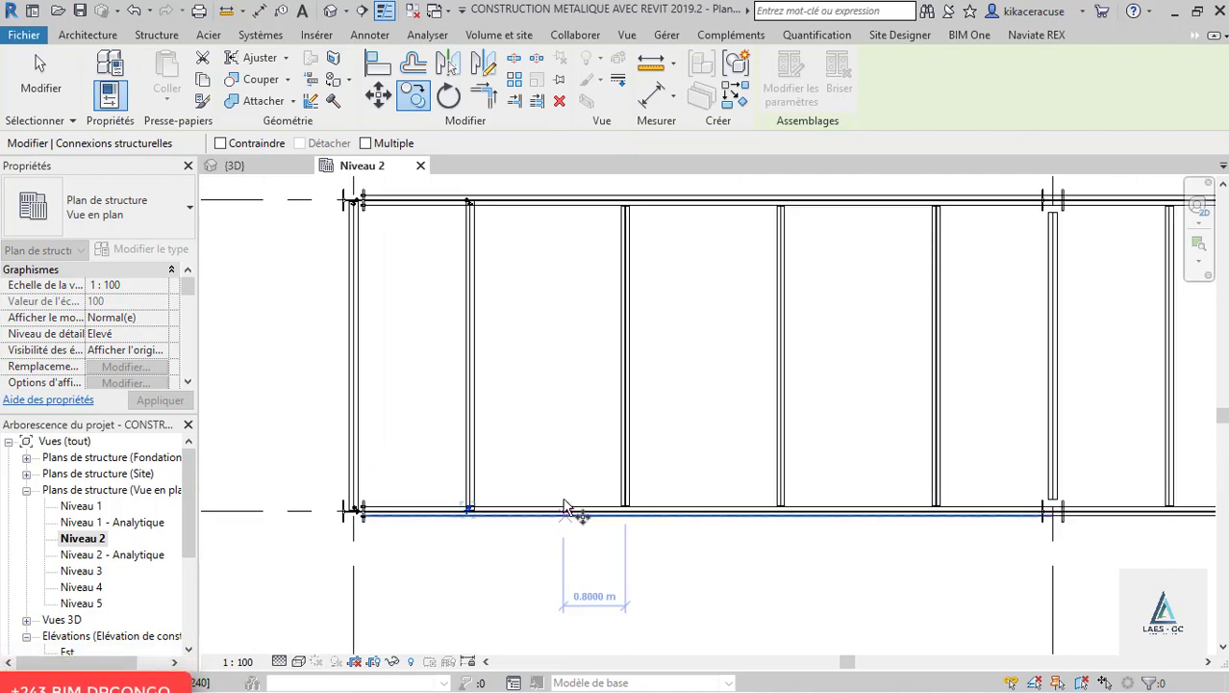
pyautogui.scroll(2, 518, 190)
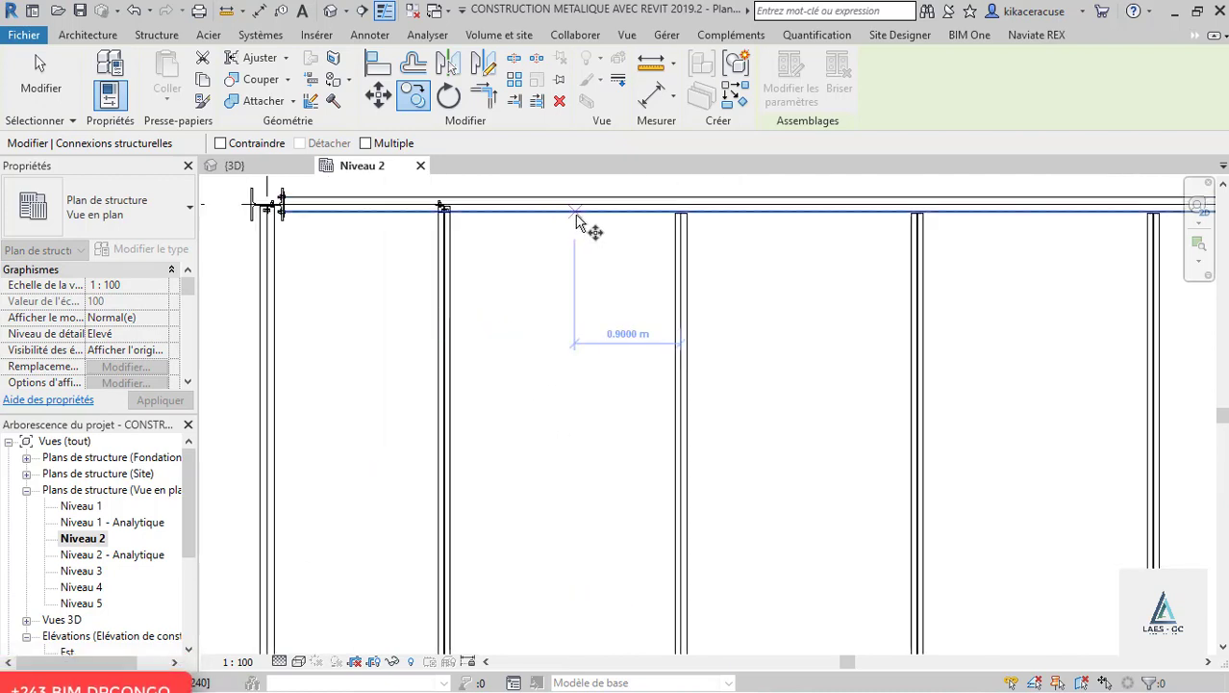
pyautogui.click(571, 224)
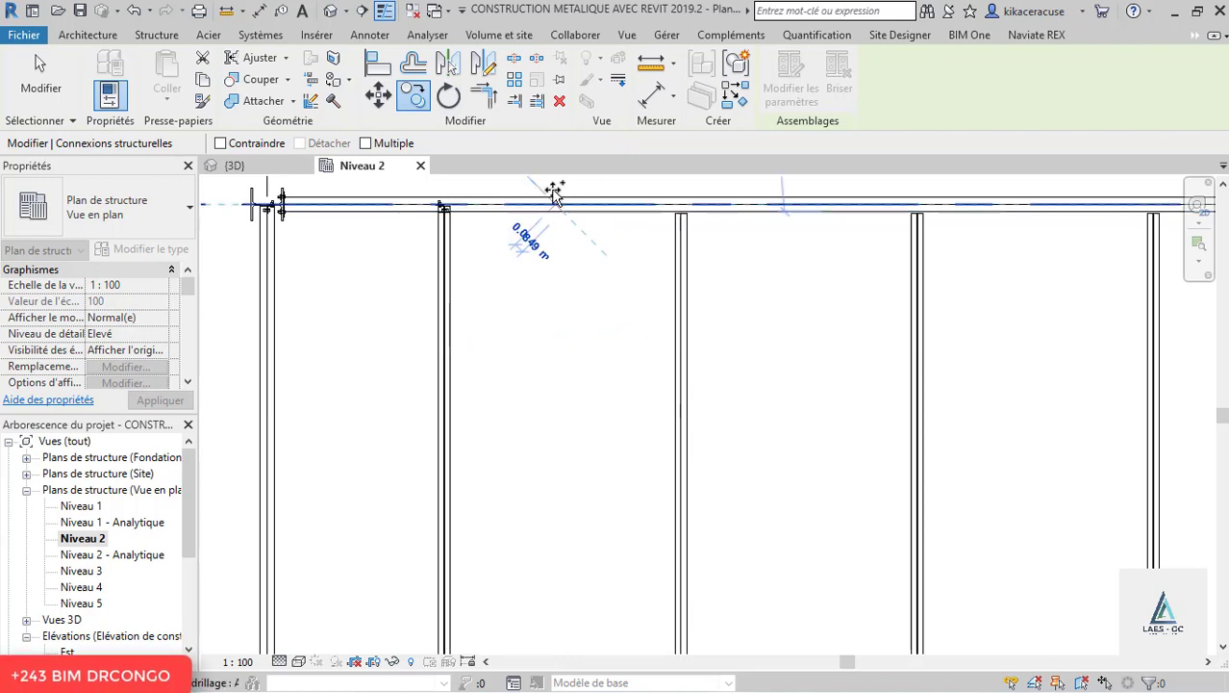
pyautogui.scroll(-3, 552, 198)
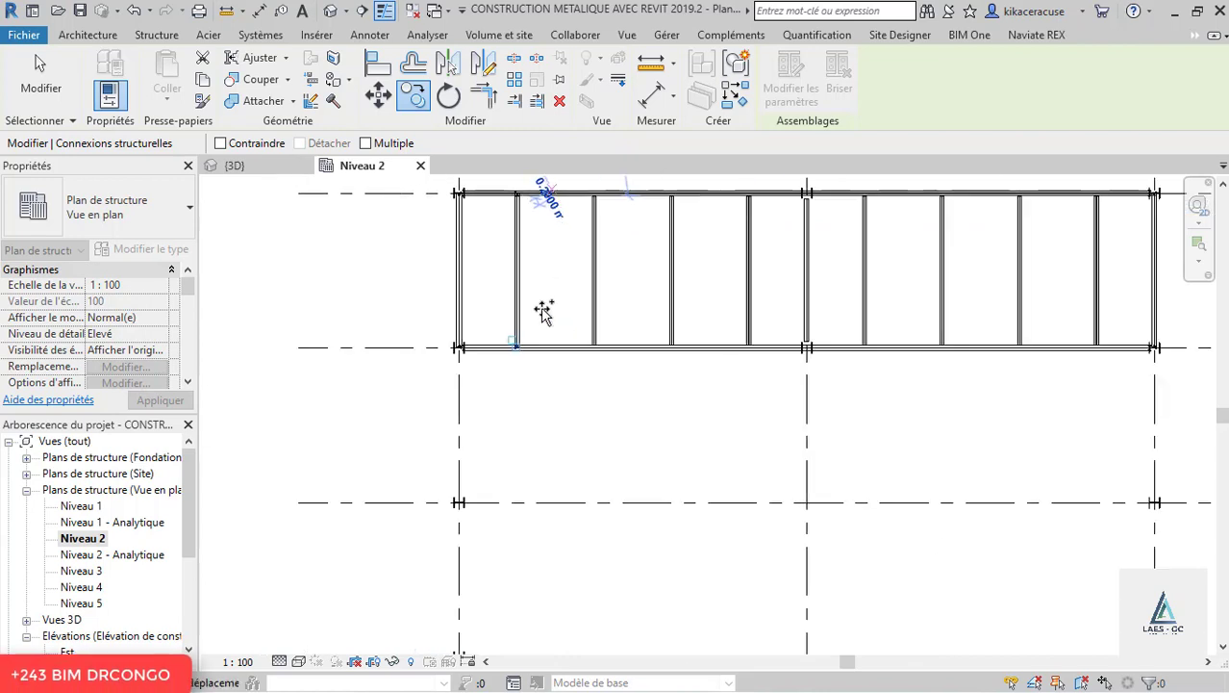
pyautogui.click(556, 369)
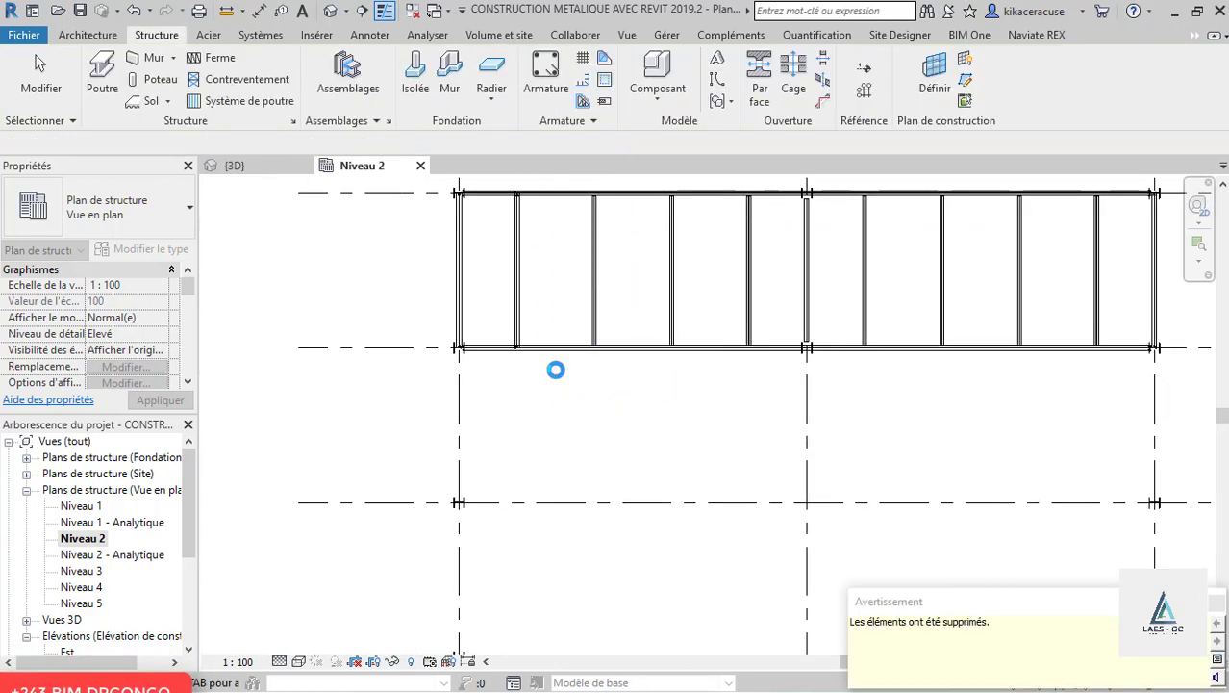
pyautogui.click(1211, 607)
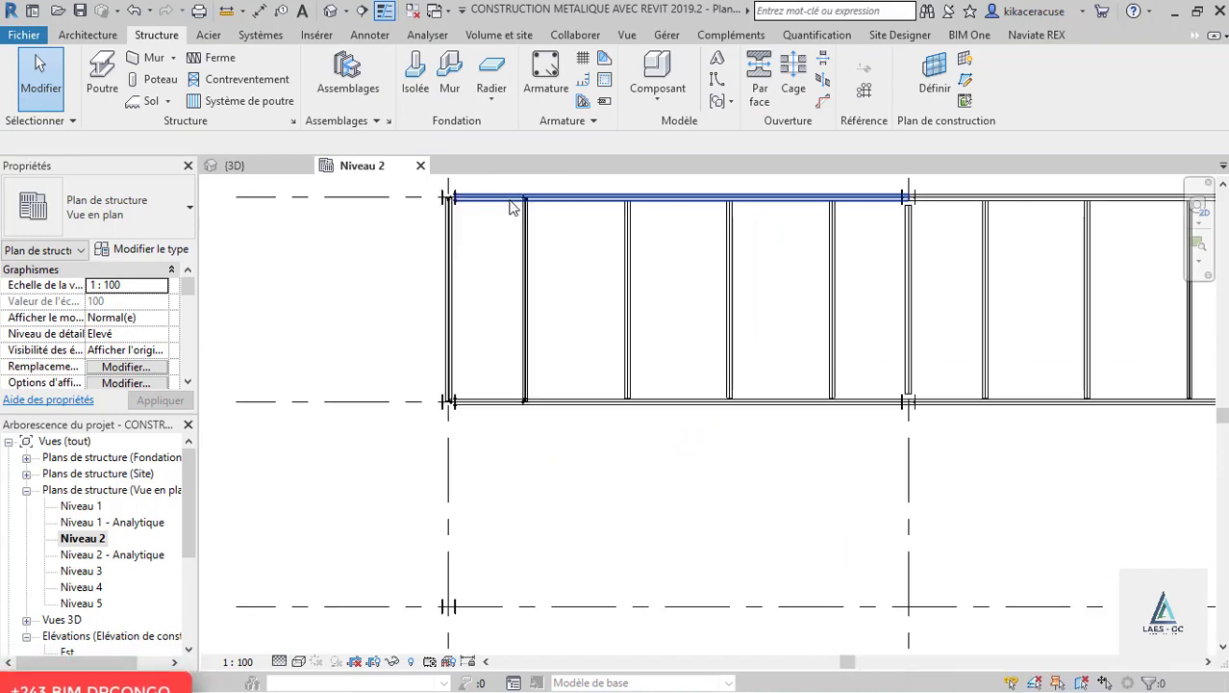
# - Open the 3D view and inspect the angle connections of the secondary beams and the nearby column joint from the rear and side
pyautogui.scroll(3, 495, 190)
pyautogui.click(270, 165)
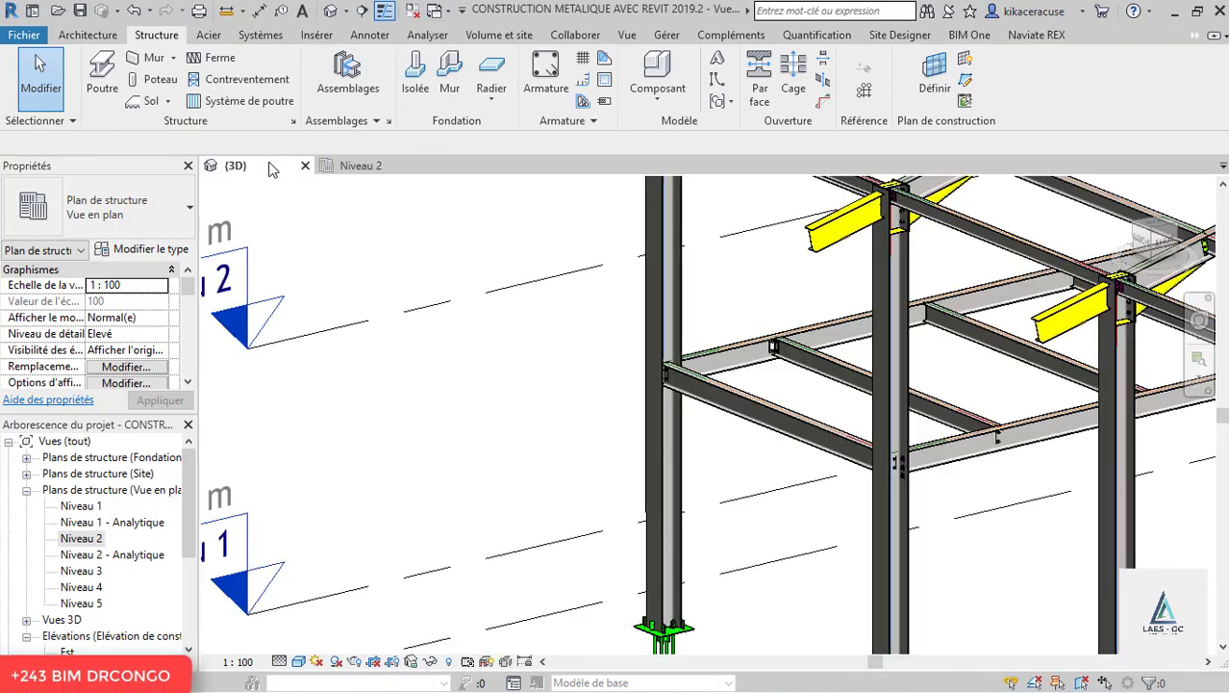
pyautogui.keyDown('shift'); pyautogui.moveTo(863, 359); pyautogui.dragTo(1056, 357, button='middle'); pyautogui.keyUp('shift')
pyautogui.scroll(5, 818, 433)
pyautogui.click(1057, 357)
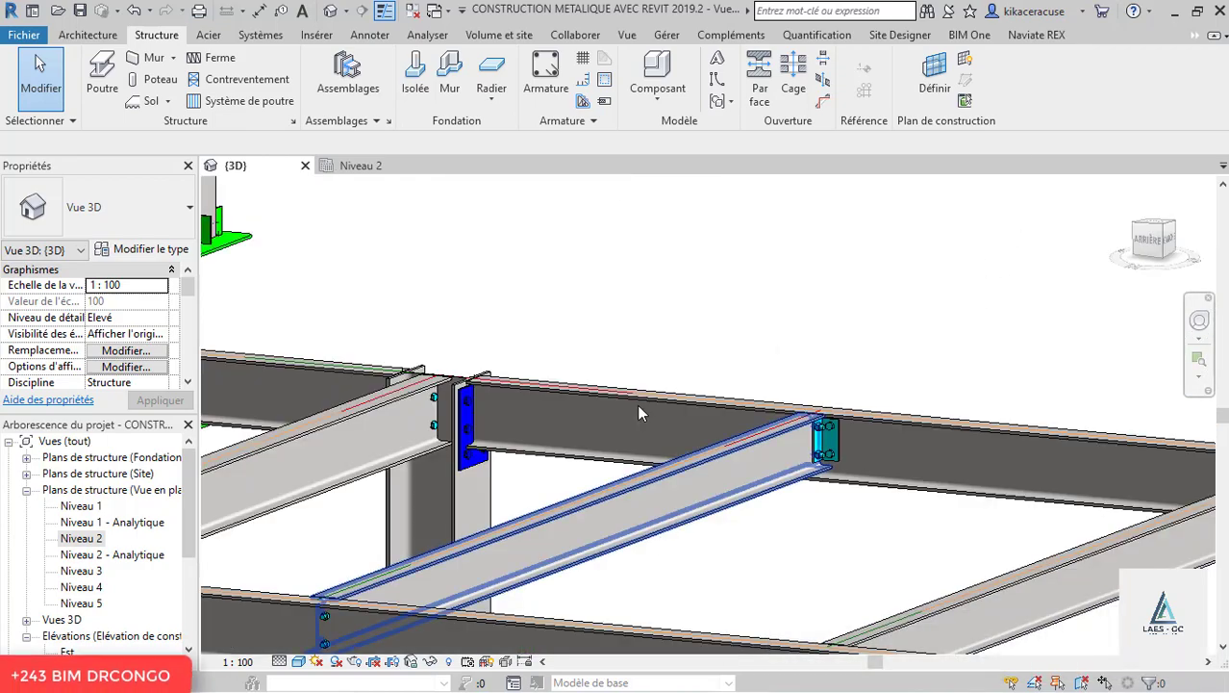
pyautogui.scroll(-3, 598, 330)
pyautogui.keyDown('shift'); pyautogui.moveTo(511, 364); pyautogui.dragTo(519, 390, button='middle'); pyautogui.keyUp('shift')
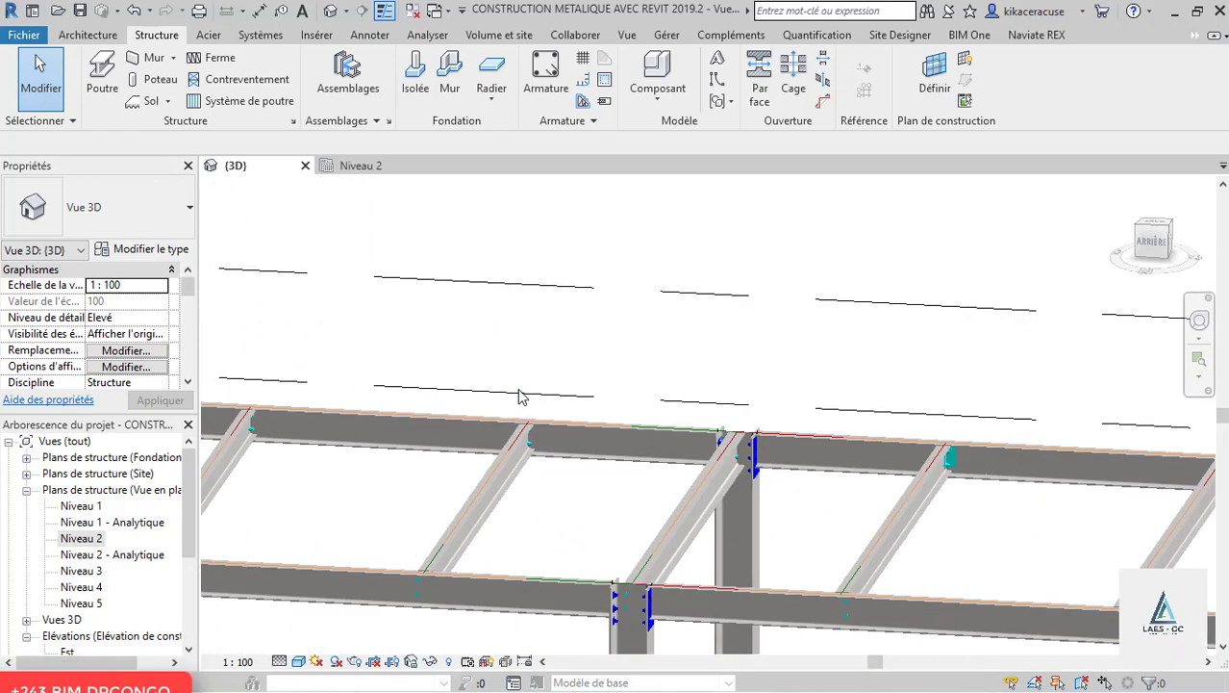
pyautogui.scroll(-5, 519, 397)
pyautogui.keyDown('shift'); pyautogui.moveTo(518, 535); pyautogui.dragTo(732, 530, button='middle'); pyautogui.keyUp('shift')
pyautogui.scroll(1, 1028, 388)
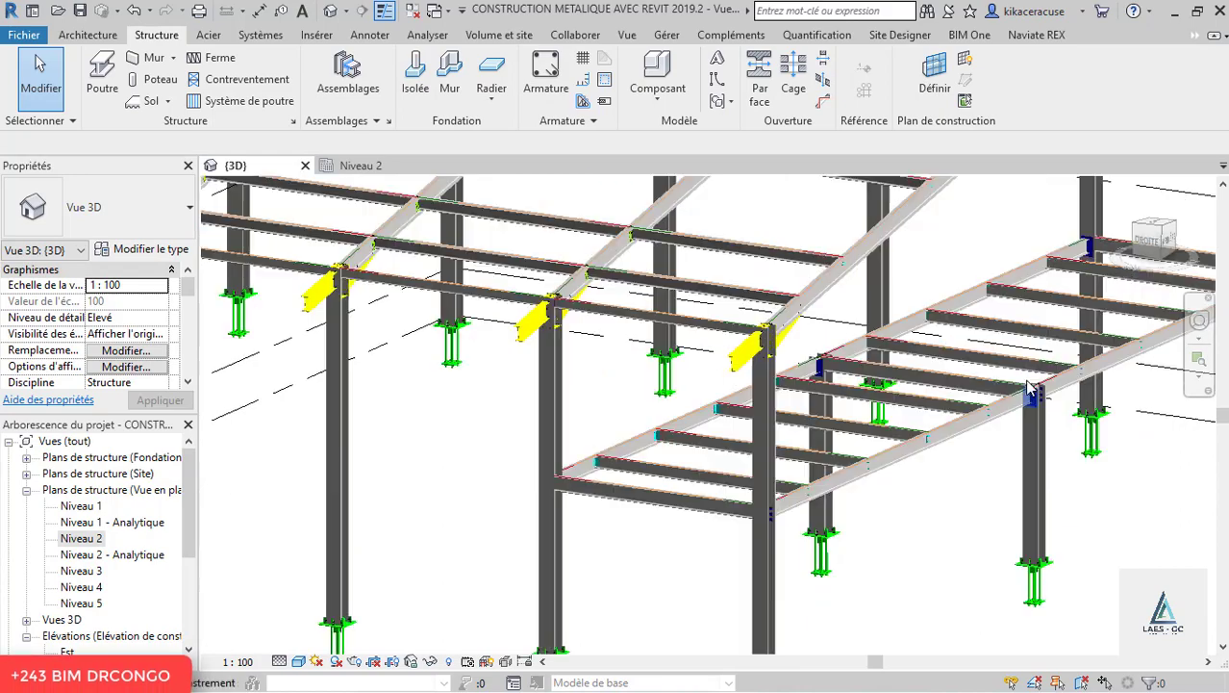
pyautogui.scroll(5, 1029, 388)
pyautogui.scroll(3, 480, 308)
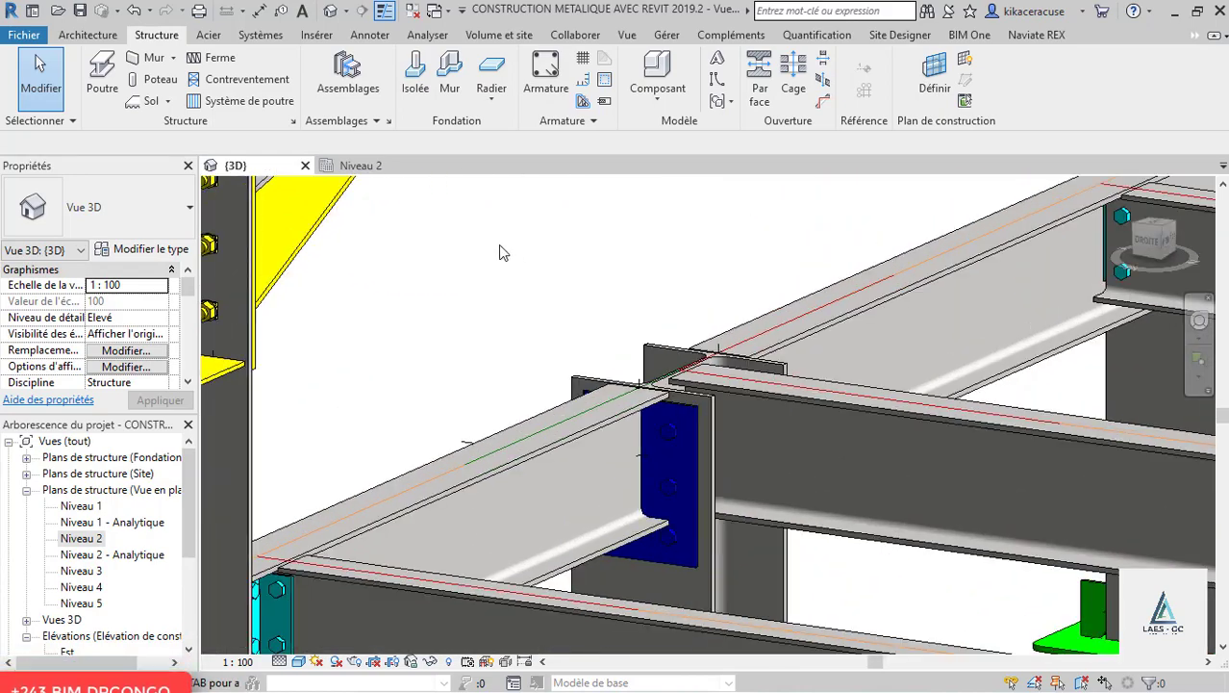
# - Examine the Niveau 2 floor's secondary beam and beam-to-column connections in 3D from the front
pyautogui.scroll(-3, 500, 246)
pyautogui.scroll(-2, 431, 330)
pyautogui.keyDown('shift'); pyautogui.moveTo(585, 368); pyautogui.dragTo(820, 402, button='middle'); pyautogui.keyUp('shift')
pyautogui.scroll(5, 678, 376)
pyautogui.scroll(-5, 623, 431)
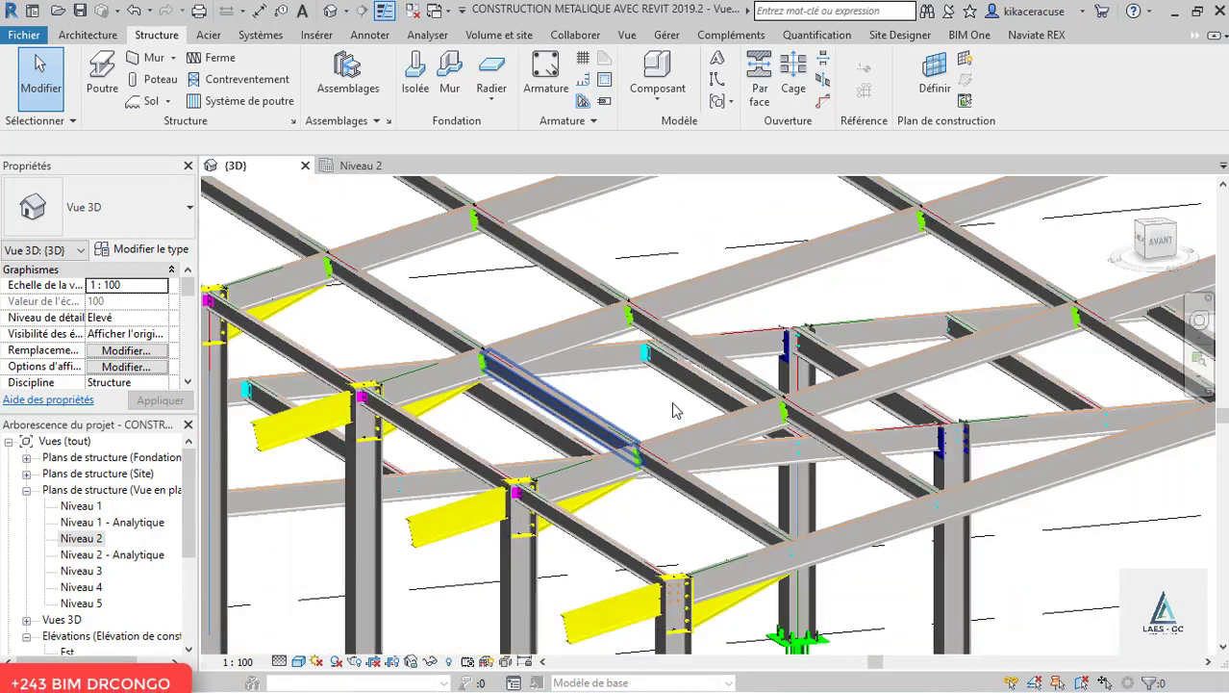
pyautogui.keyDown('shift'); pyautogui.moveTo(674, 410); pyautogui.dragTo(757, 318, button='middle'); pyautogui.keyUp('shift')
pyautogui.scroll(4, 1121, 421)
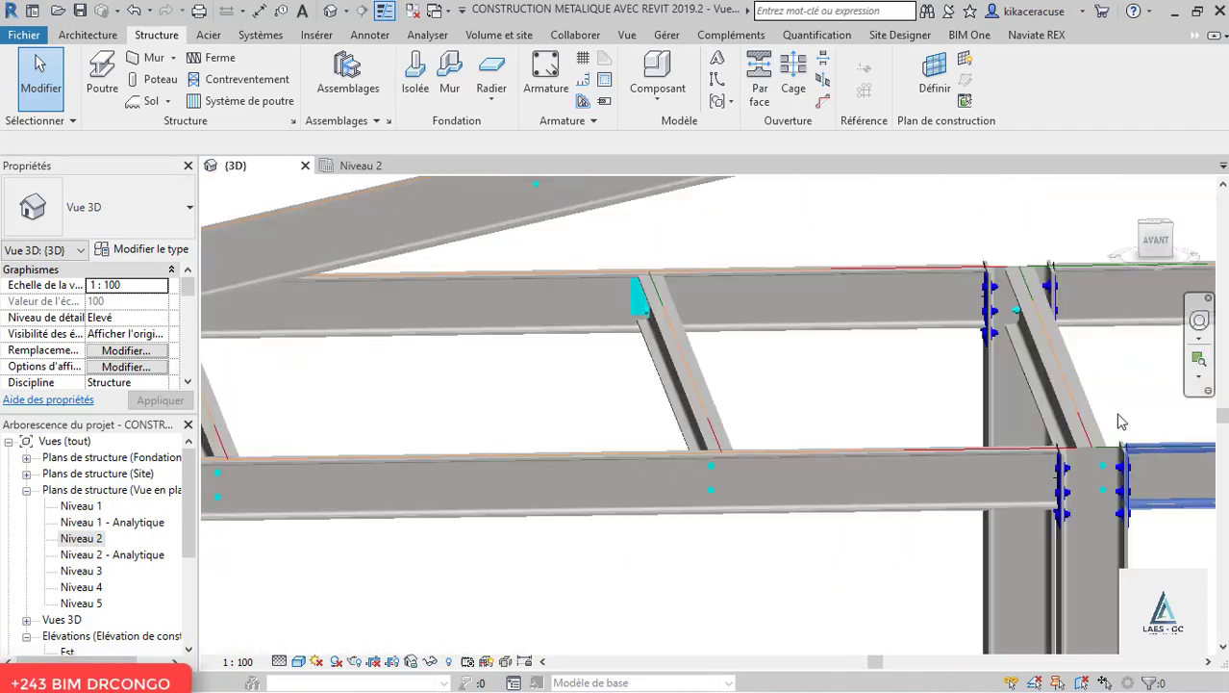
pyautogui.scroll(2, 1121, 421)
pyautogui.keyDown('shift'); pyautogui.moveTo(995, 393); pyautogui.dragTo(917, 363, button='middle'); pyautogui.keyUp('shift')
pyautogui.scroll(-4, 651, 376)
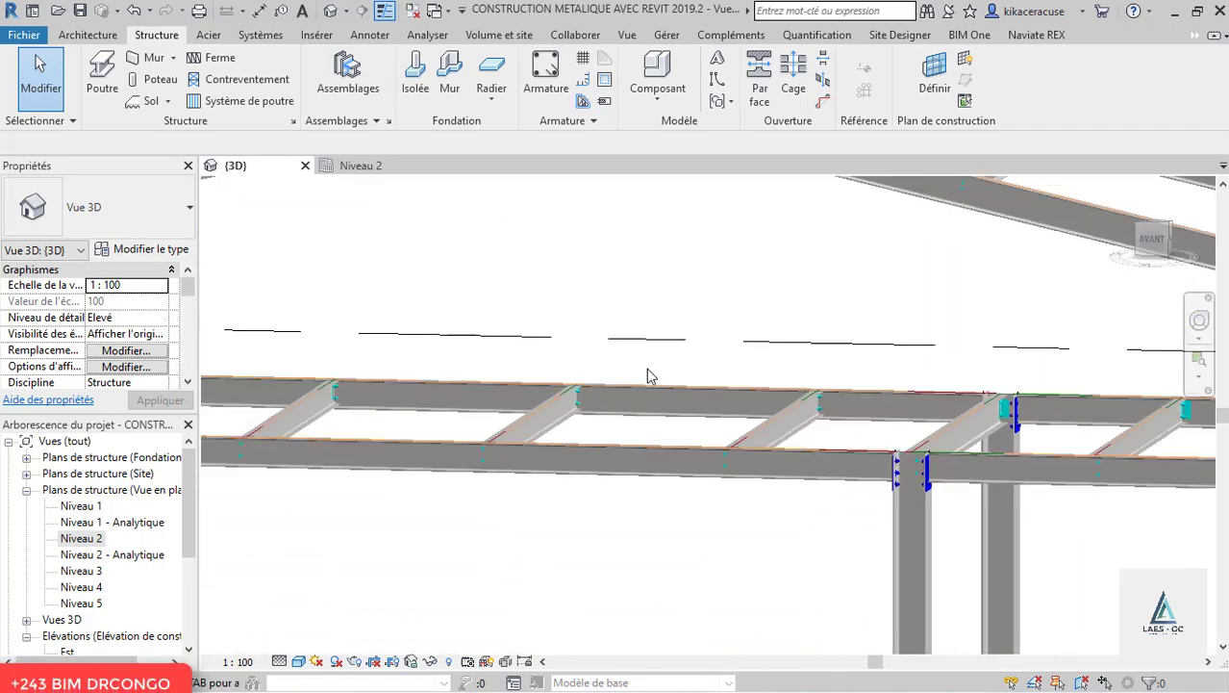
pyautogui.scroll(6, 1030, 423)
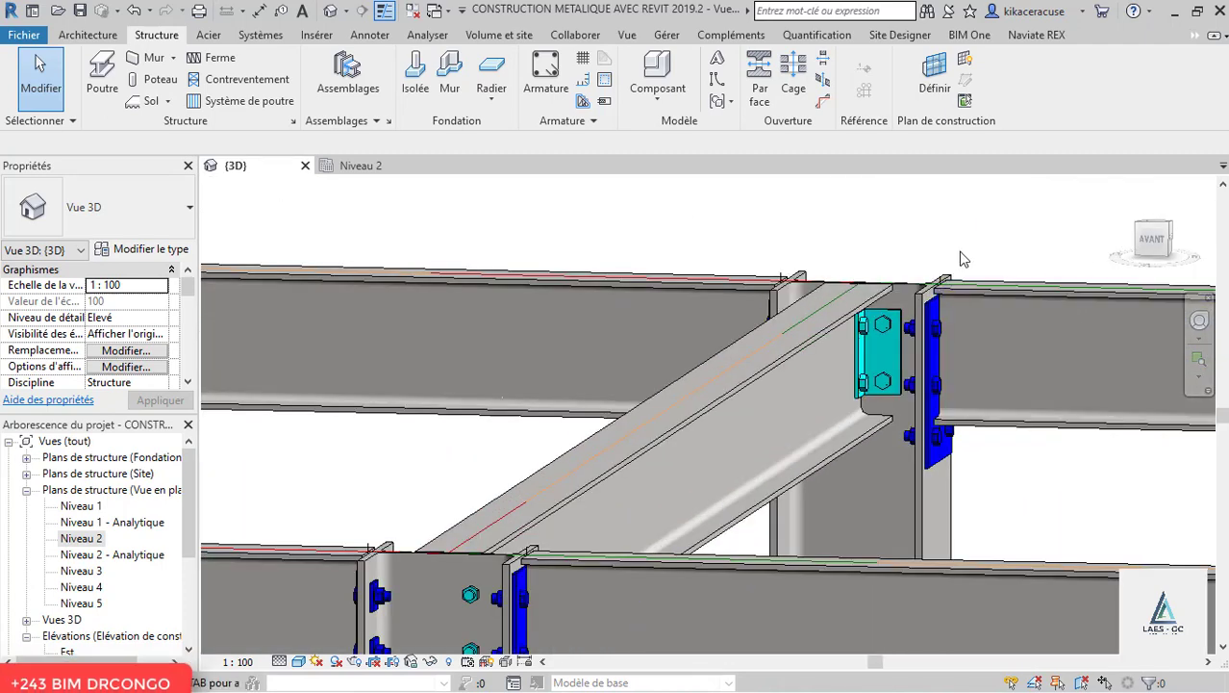
pyautogui.scroll(-6, 653, 203)
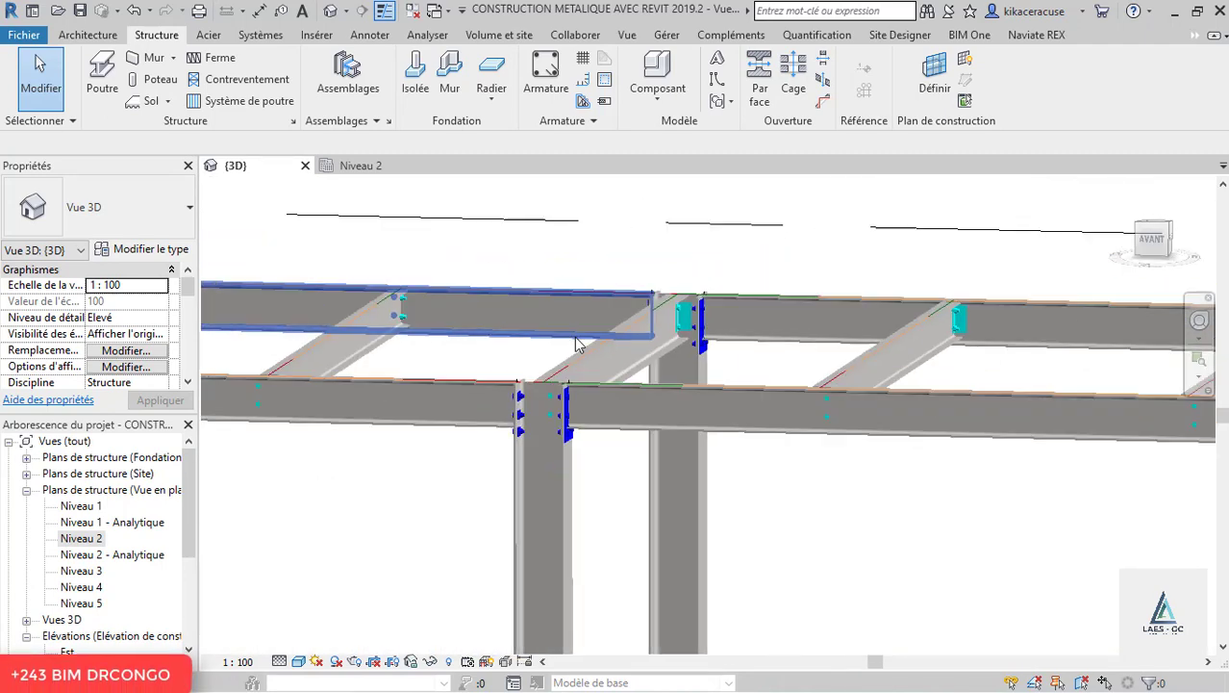
pyautogui.keyDown('shift'); pyautogui.moveTo(577, 344); pyautogui.dragTo(658, 390, button='middle'); pyautogui.keyUp('shift')
# - Sketch a rectangular structural plate in the Niveau 2 plan, spanning the floor framing from the first corner column on grid A to the last column on grid B
pyautogui.click(361, 166)
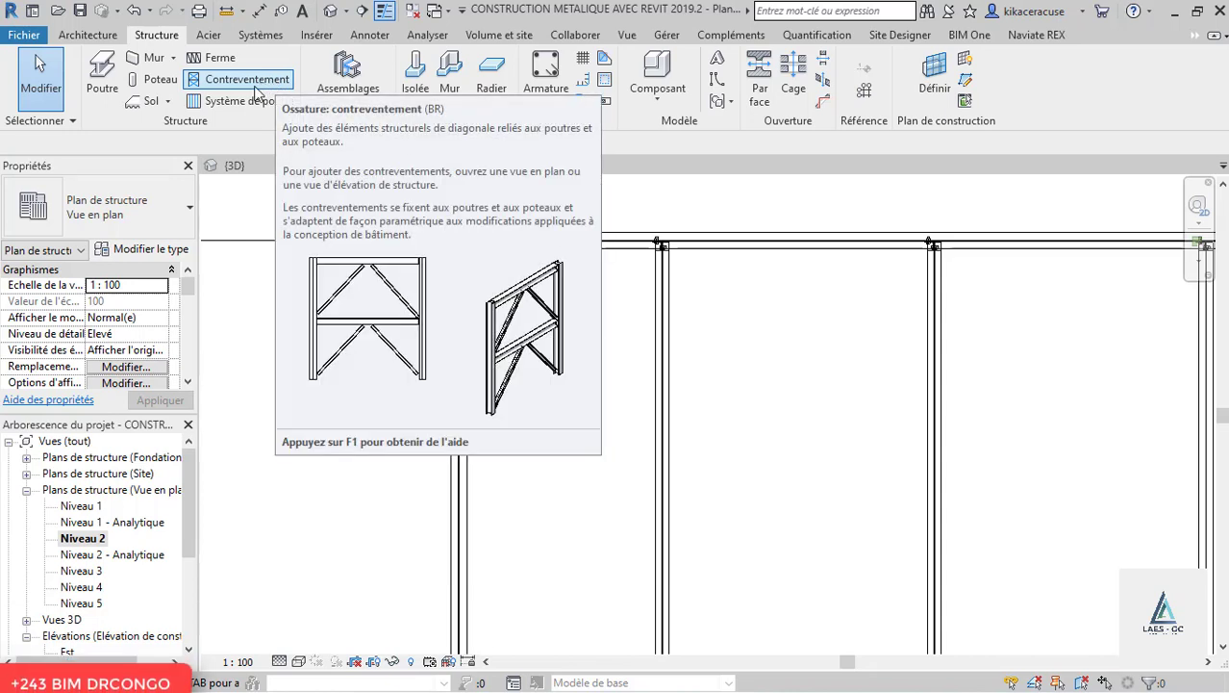
pyautogui.click(208, 37)
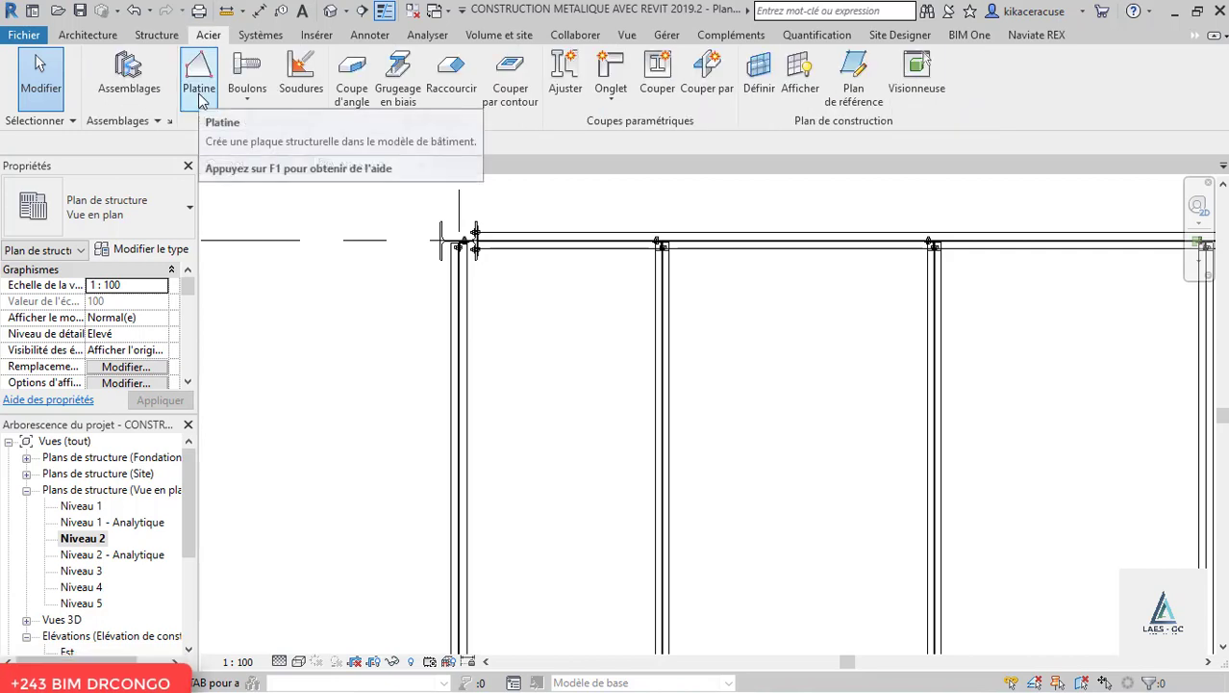
pyautogui.click(199, 70)
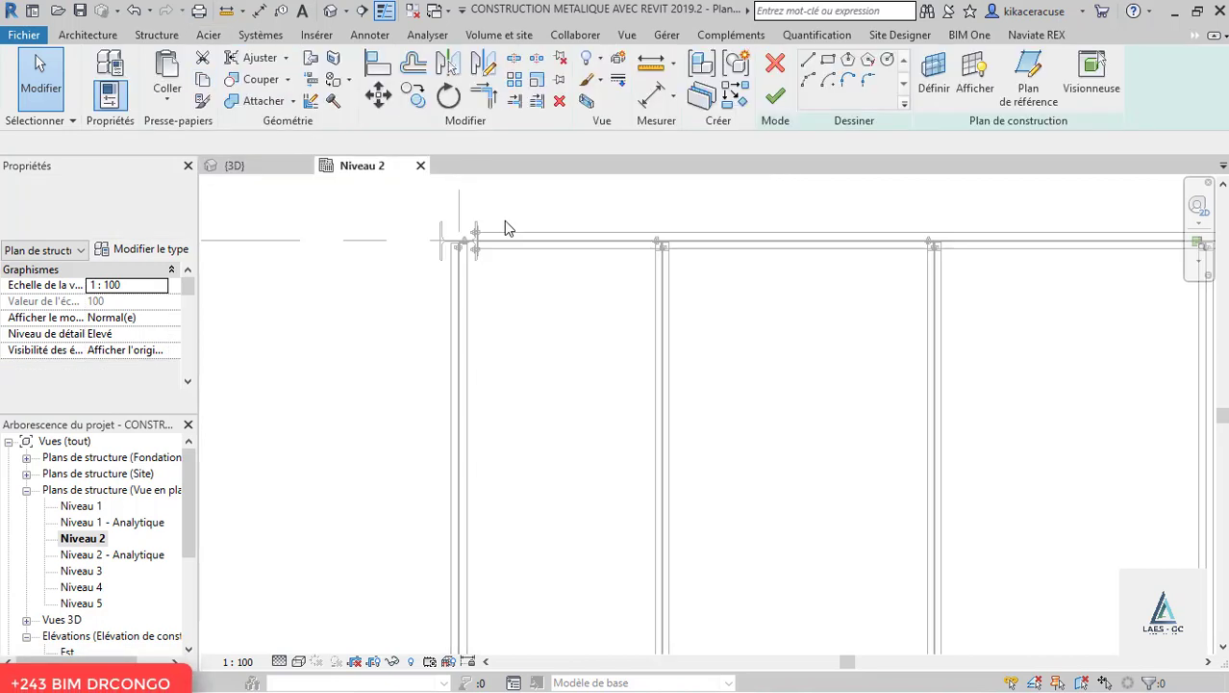
pyautogui.click(827, 61)
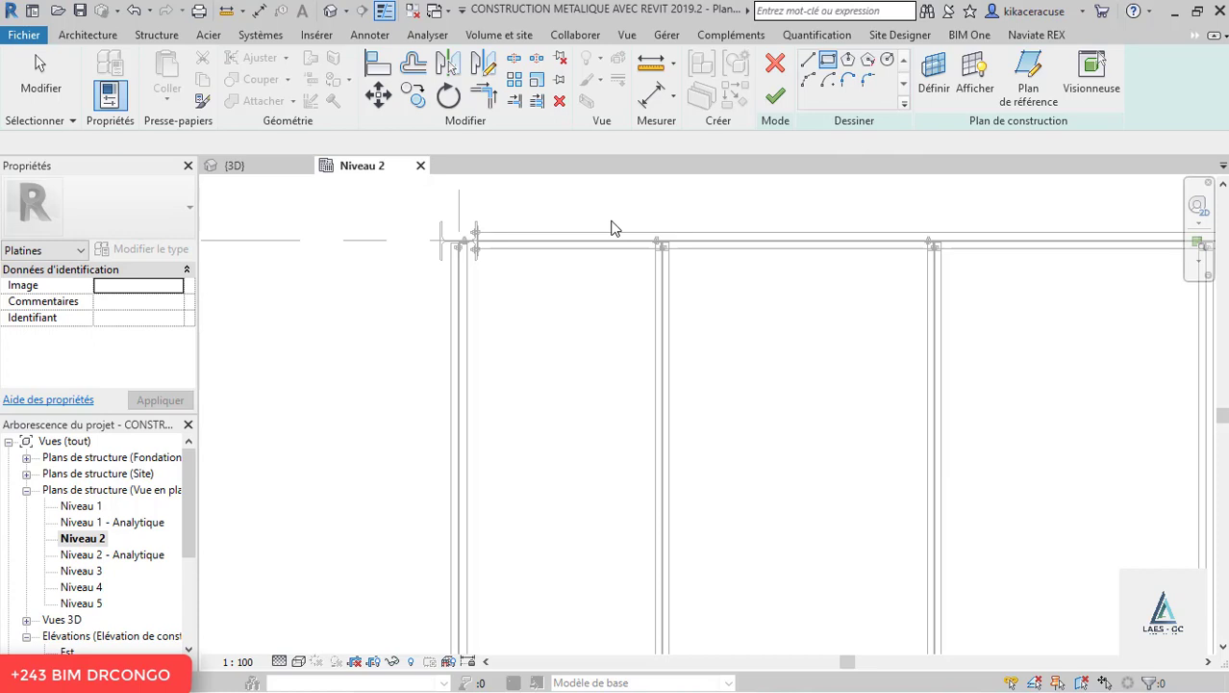
pyautogui.click(459, 239)
pyautogui.scroll(-3, 425, 225)
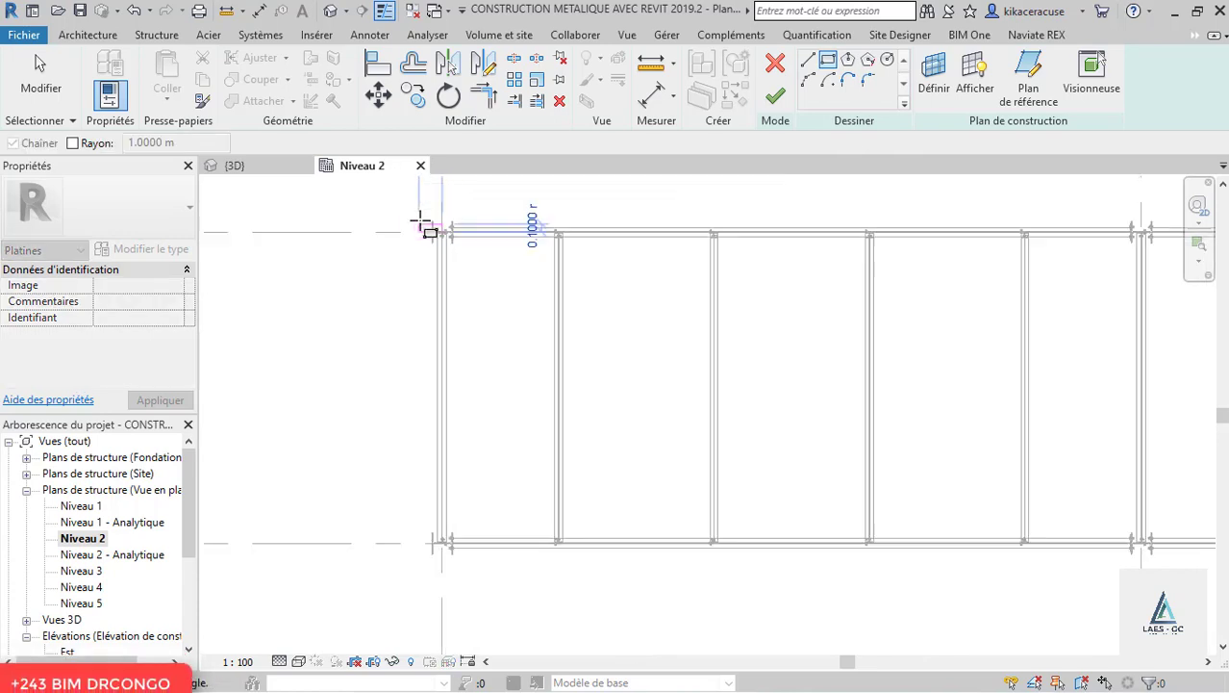
pyautogui.scroll(-3, 497, 404)
pyautogui.scroll(6, 837, 390)
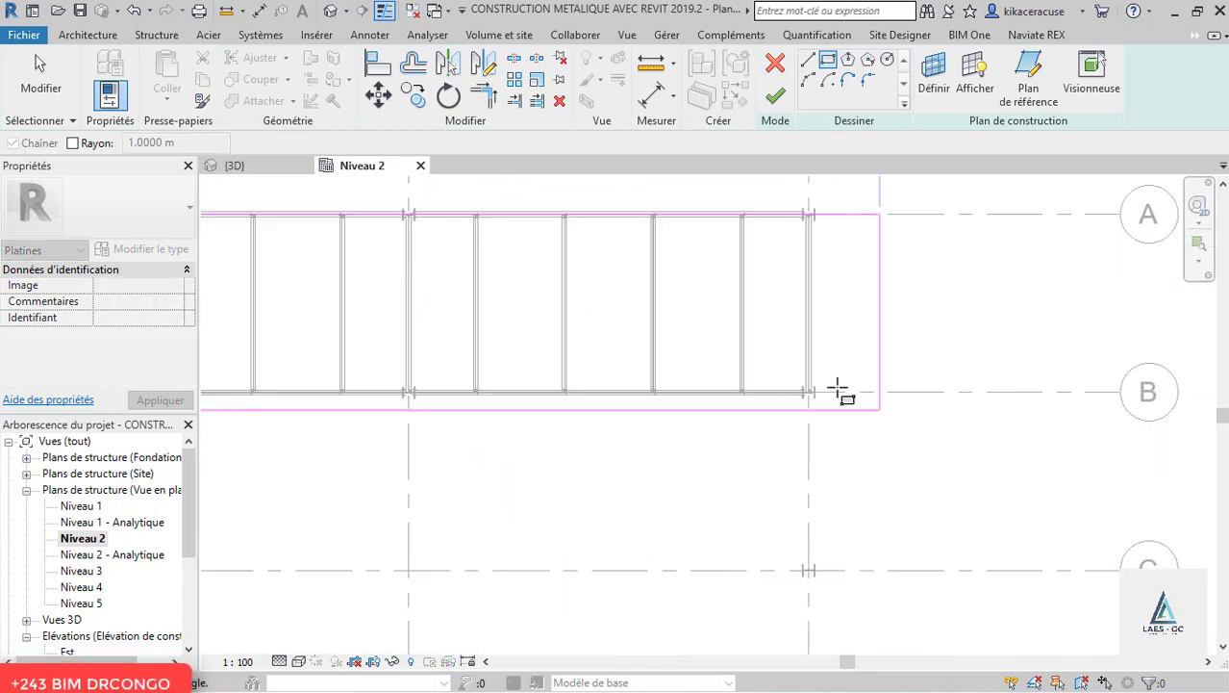
pyautogui.scroll(4, 813, 428)
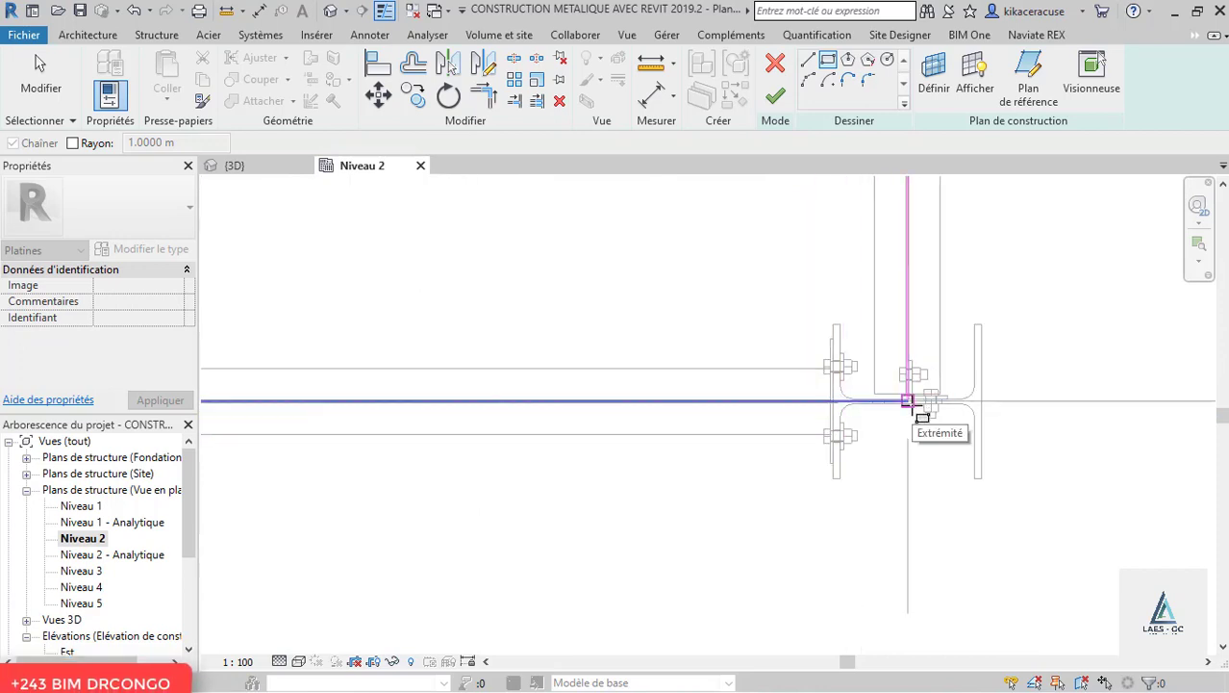
pyautogui.click(908, 403)
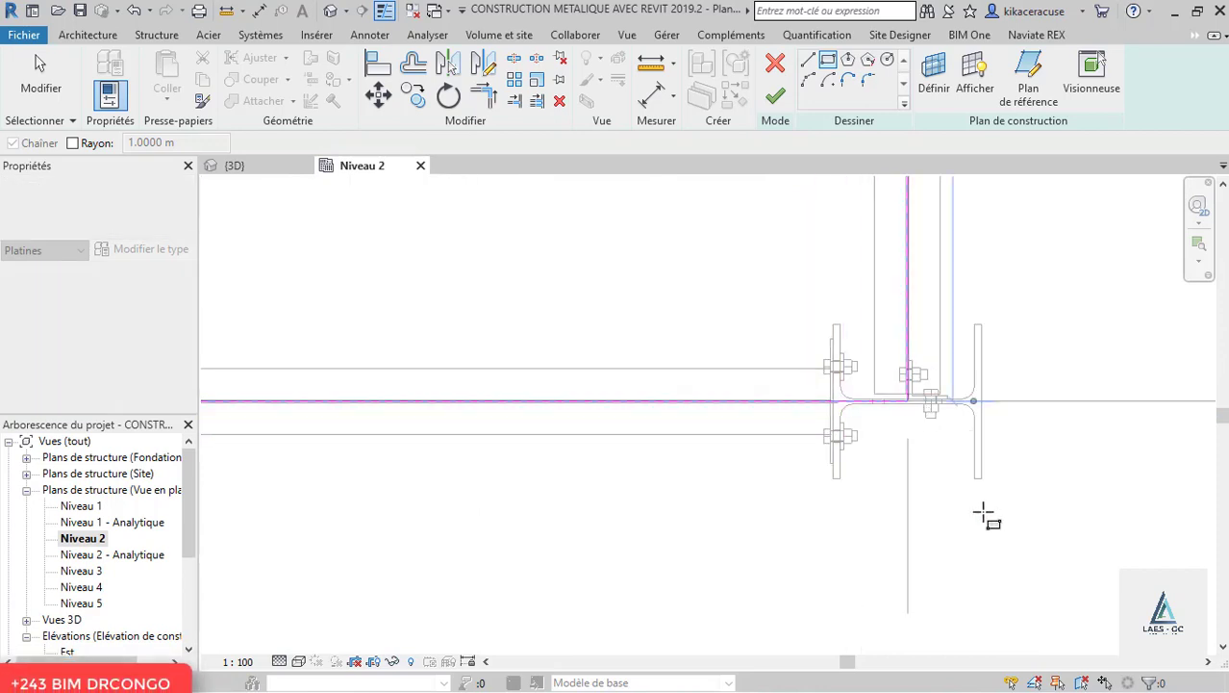
# - Check the rectangular outline around the floor framing and finish the sketch to create the structural plate
pyautogui.scroll(-4, 1016, 332)
pyautogui.scroll(-4, 625, 510)
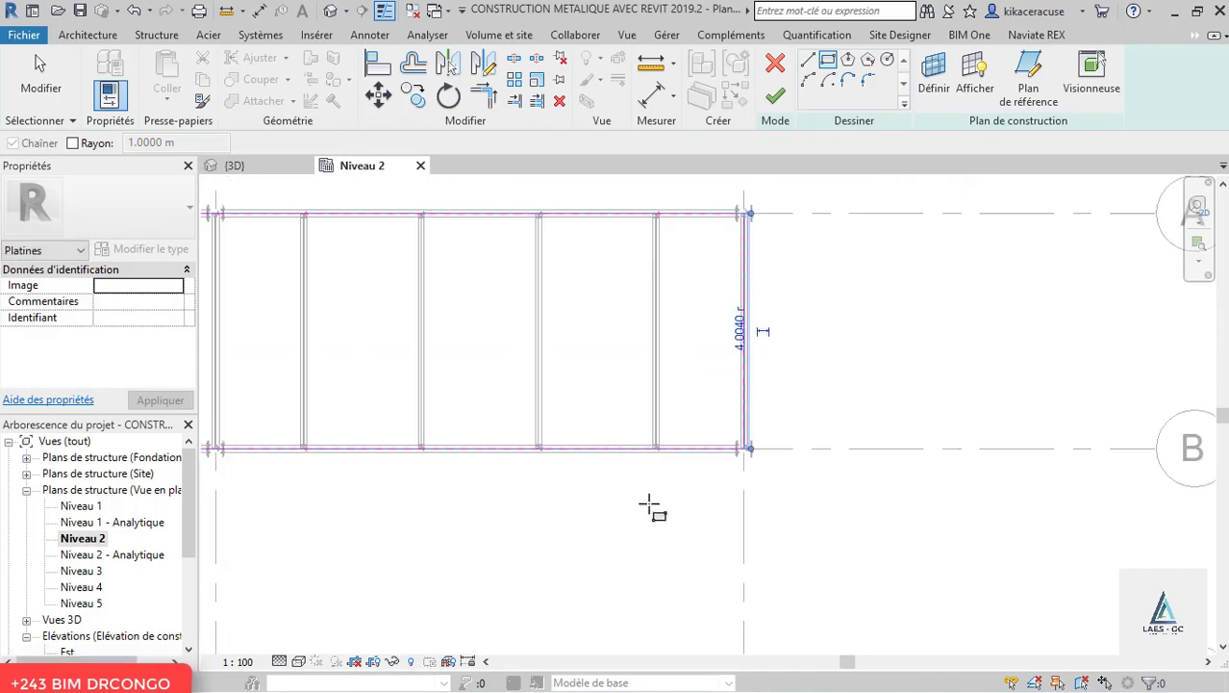
pyautogui.scroll(-2, 837, 481)
pyautogui.scroll(2, 424, 327)
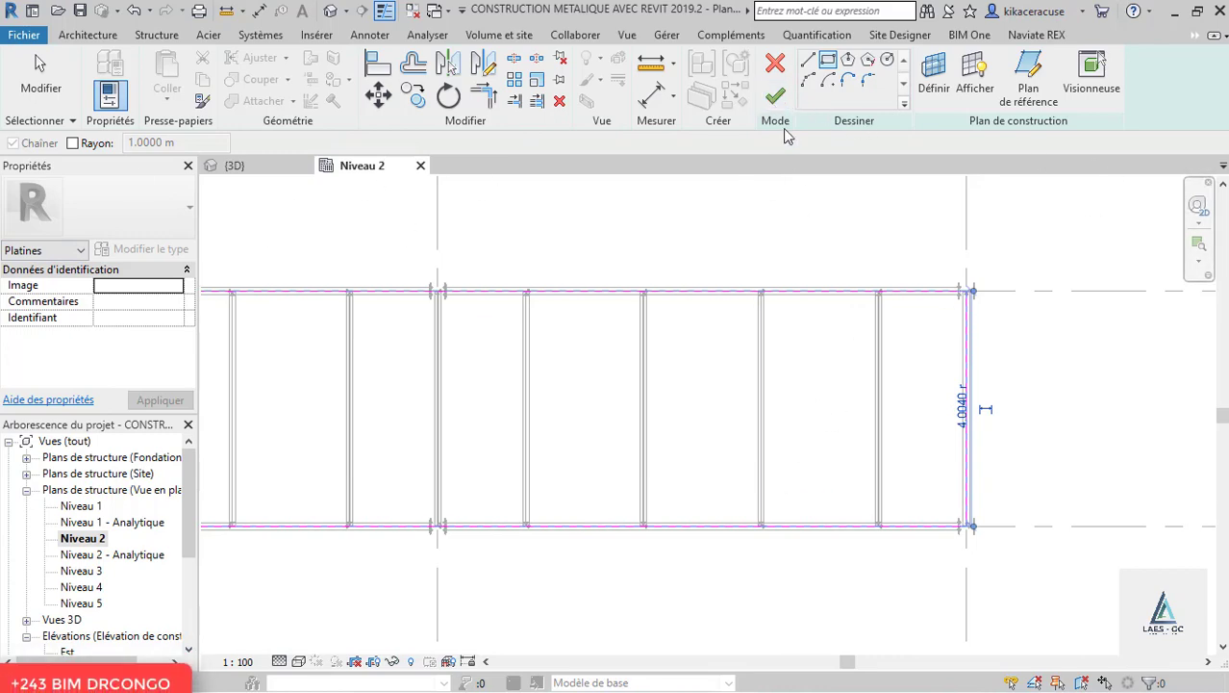
pyautogui.click(777, 97)
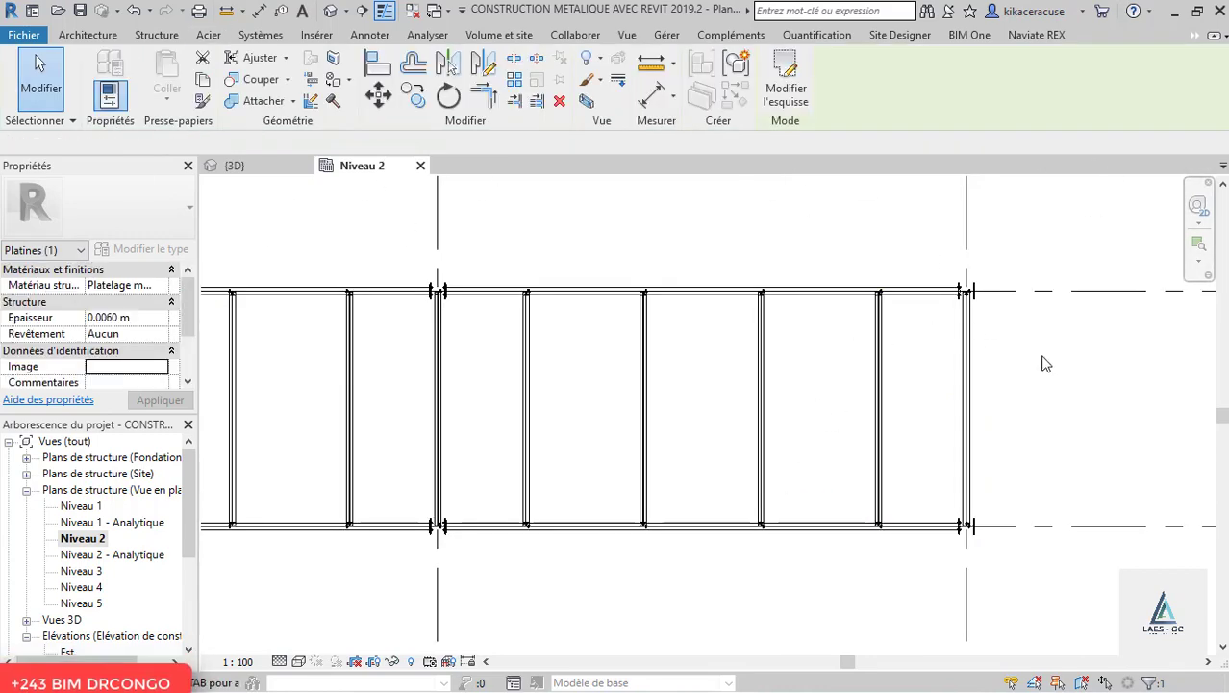
pyautogui.click(1047, 364)
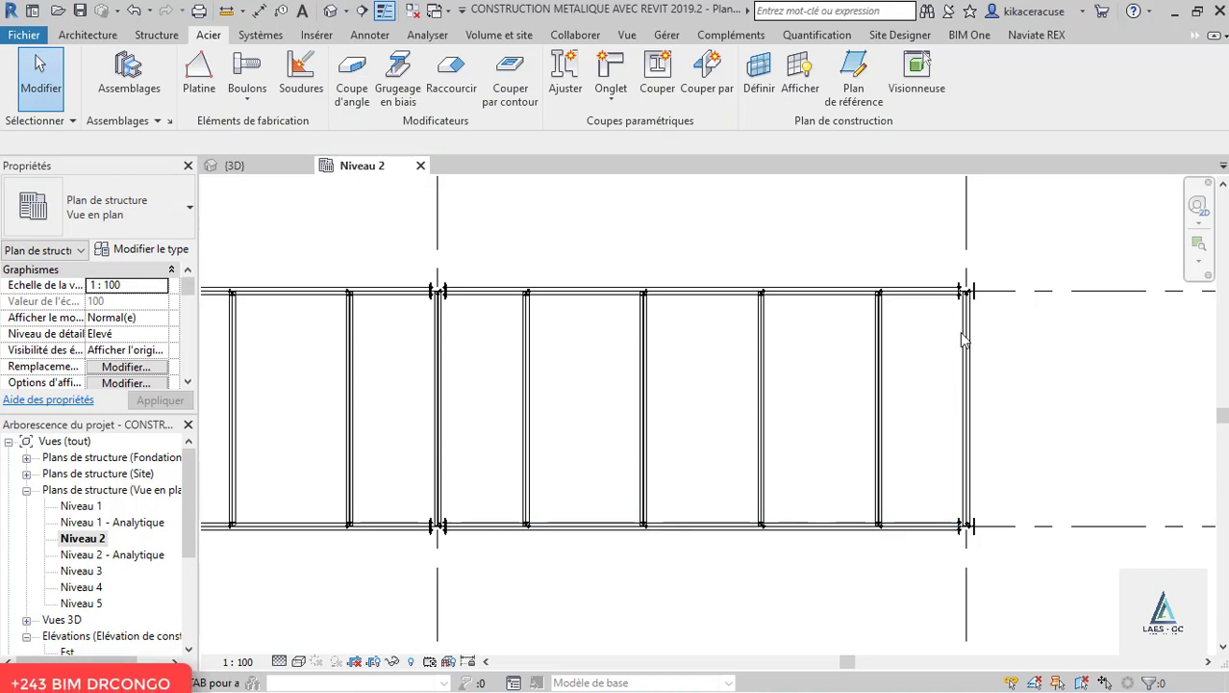
# - Select the structural plate in the 3D view and set its thickness to 0.03 m
pyautogui.click(213, 170)
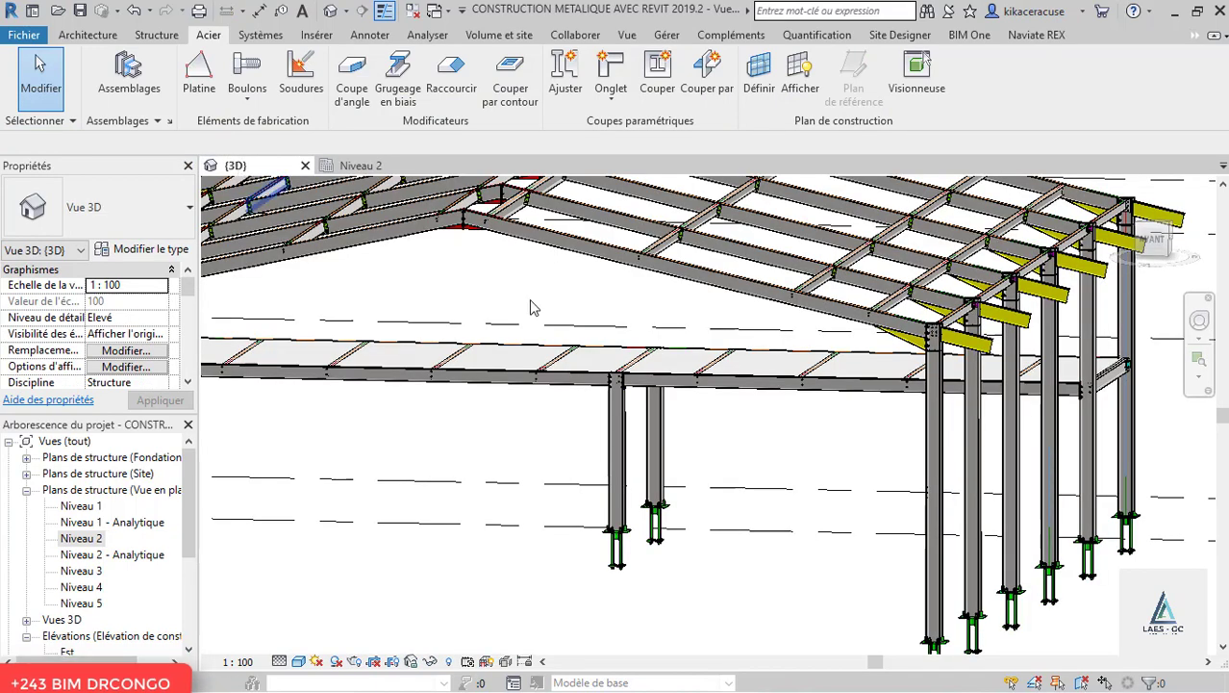
pyautogui.scroll(5, 575, 346)
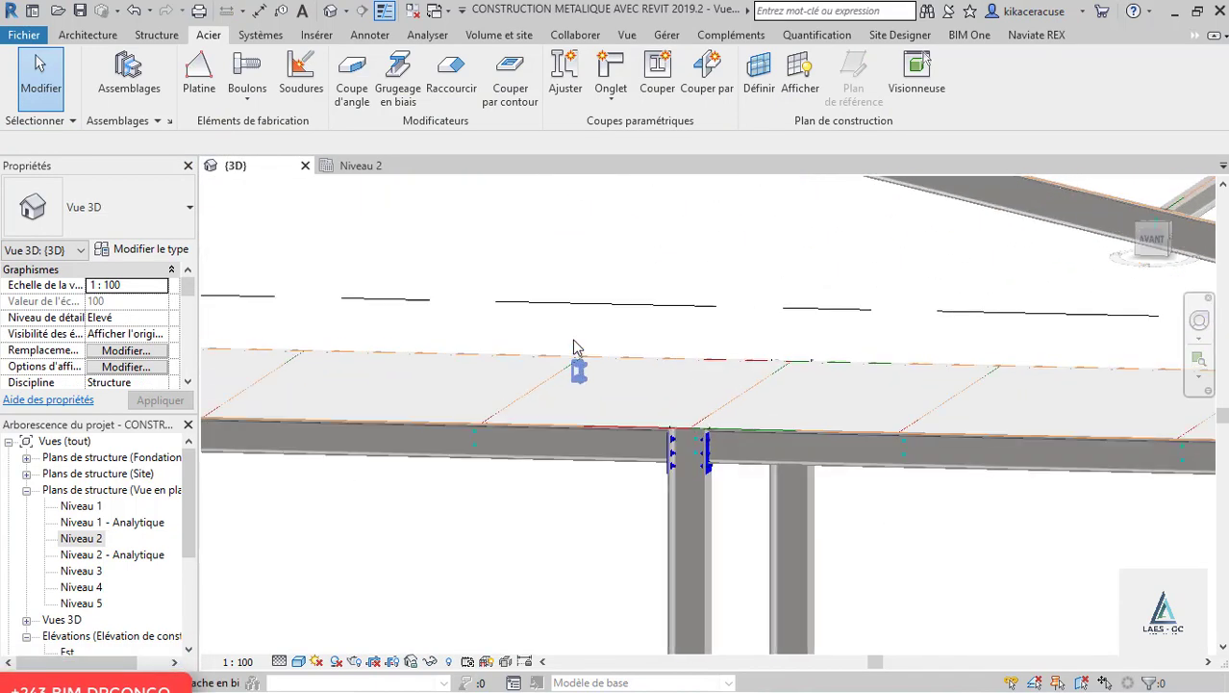
pyautogui.click(637, 368)
pyautogui.scroll(-4, 881, 489)
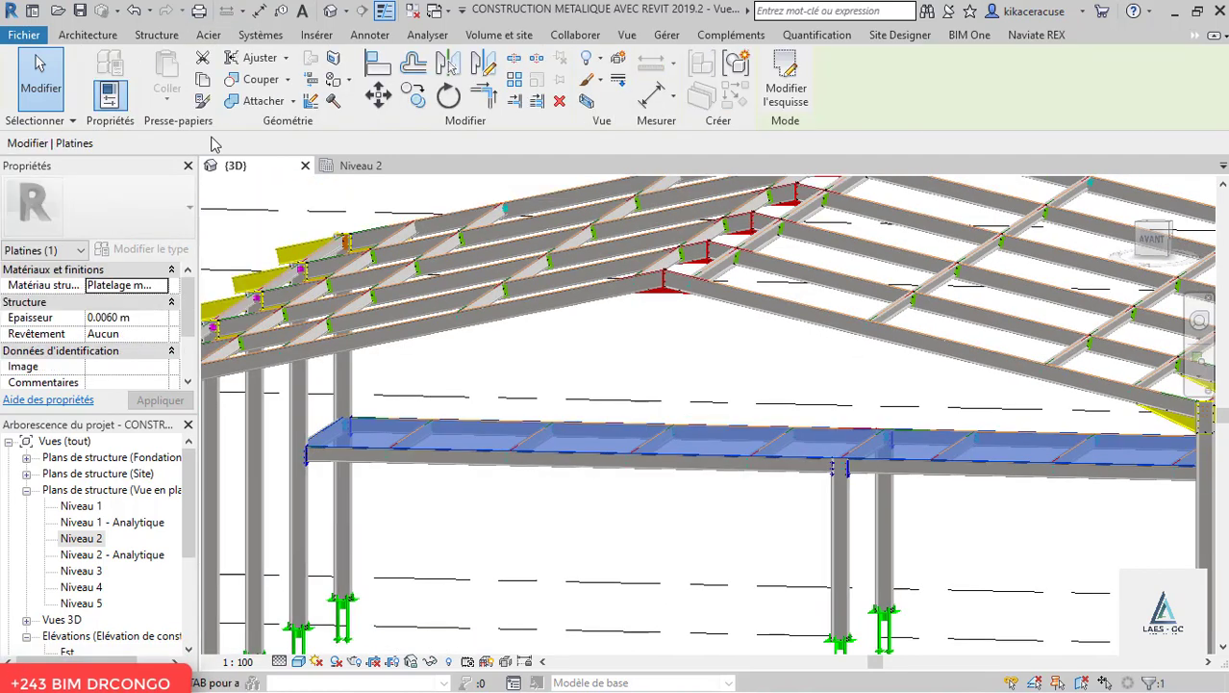
pyautogui.click(102, 319)
pyautogui.click(110, 315)
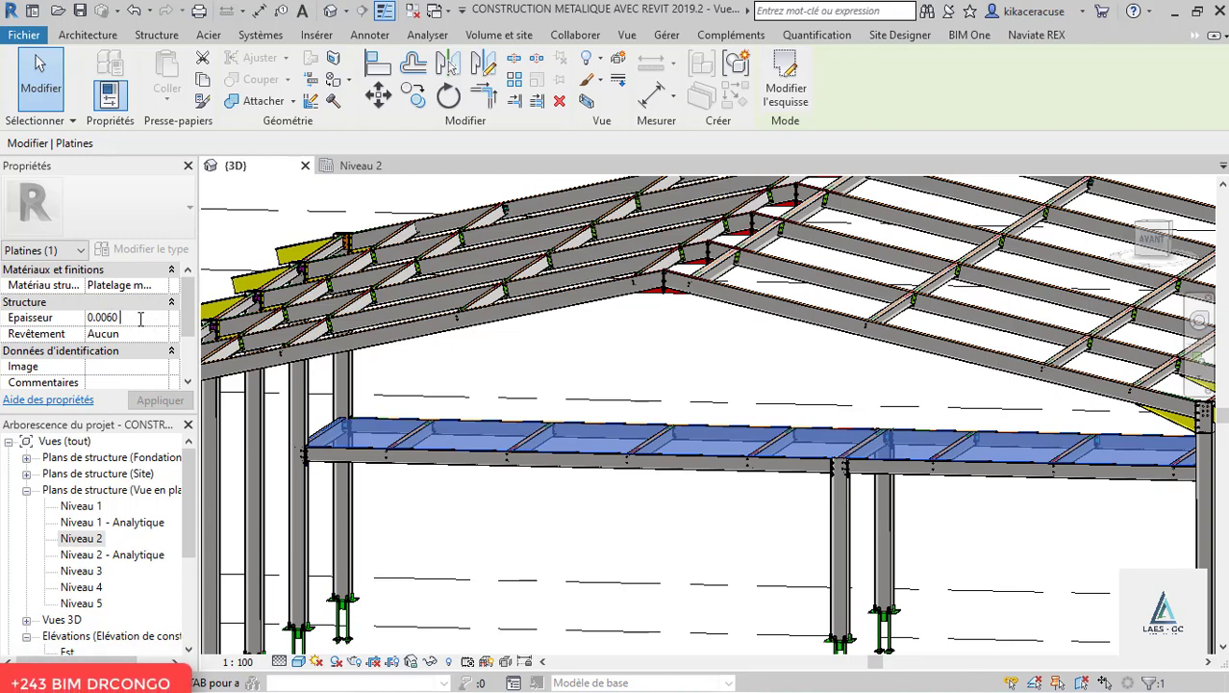
pyautogui.press('BackSpace')
pyautogui.press('BackSpace')
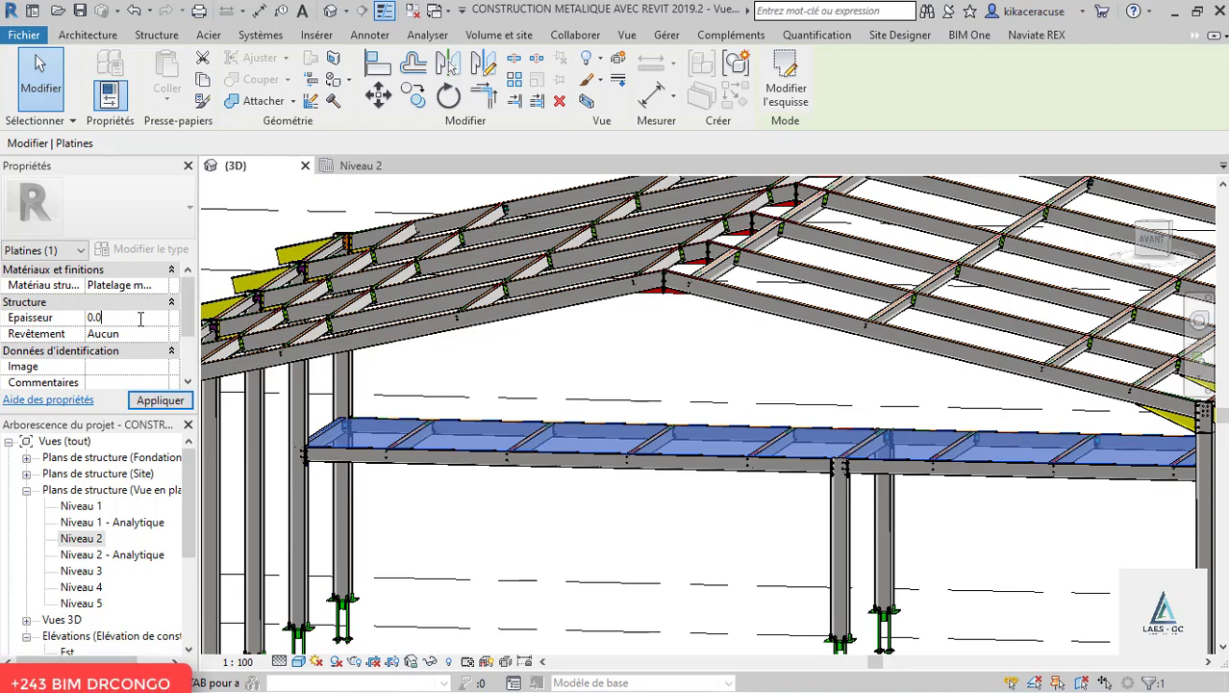
pyautogui.click(162, 401)
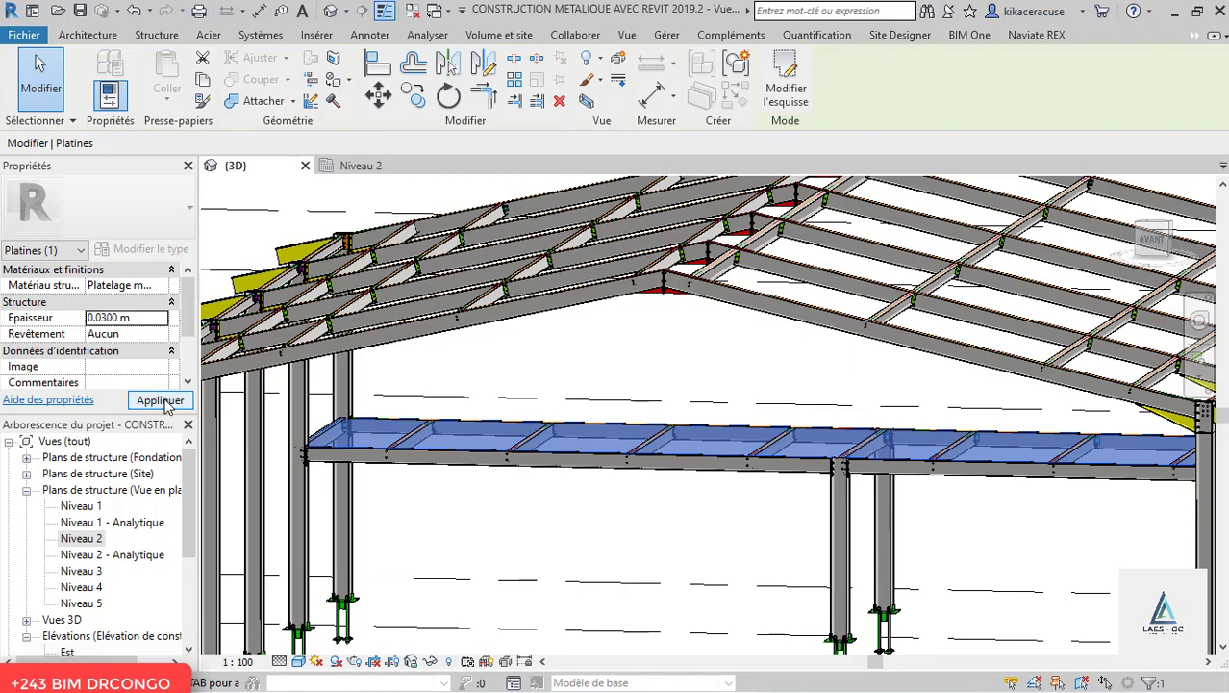
# - Examine the plate's edge and its fit on the main and secondary beams in the 3D view
pyautogui.scroll(5, 456, 412)
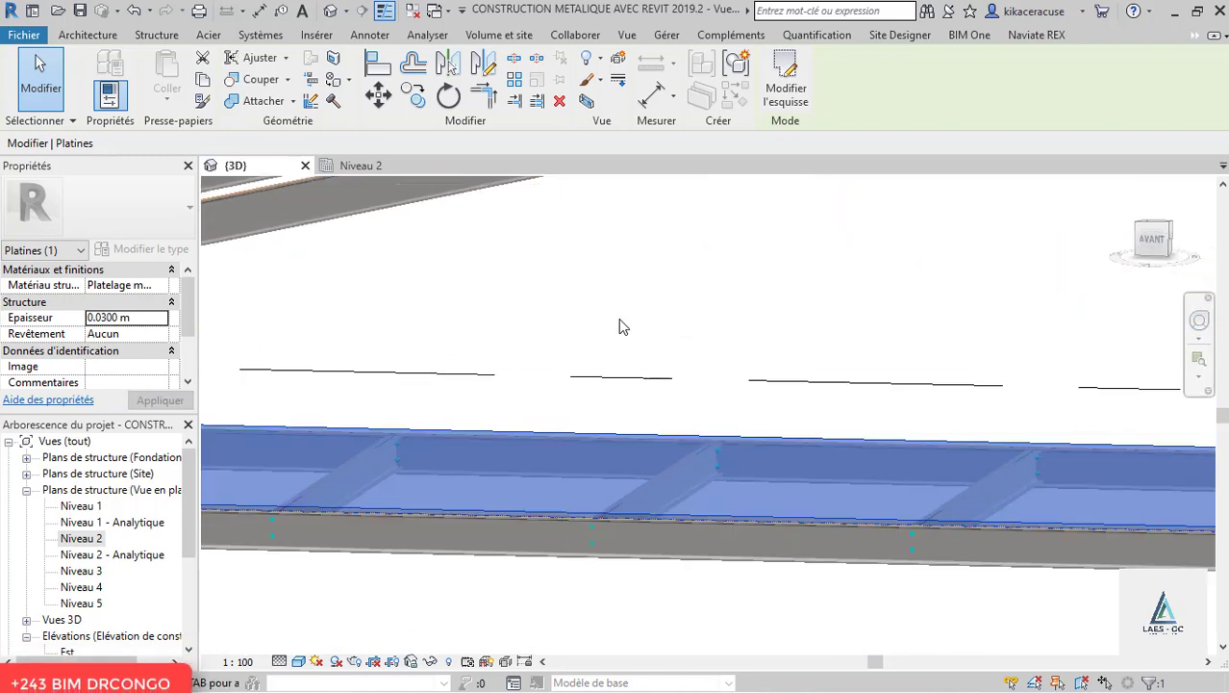
pyautogui.click(635, 348)
pyautogui.click(496, 516)
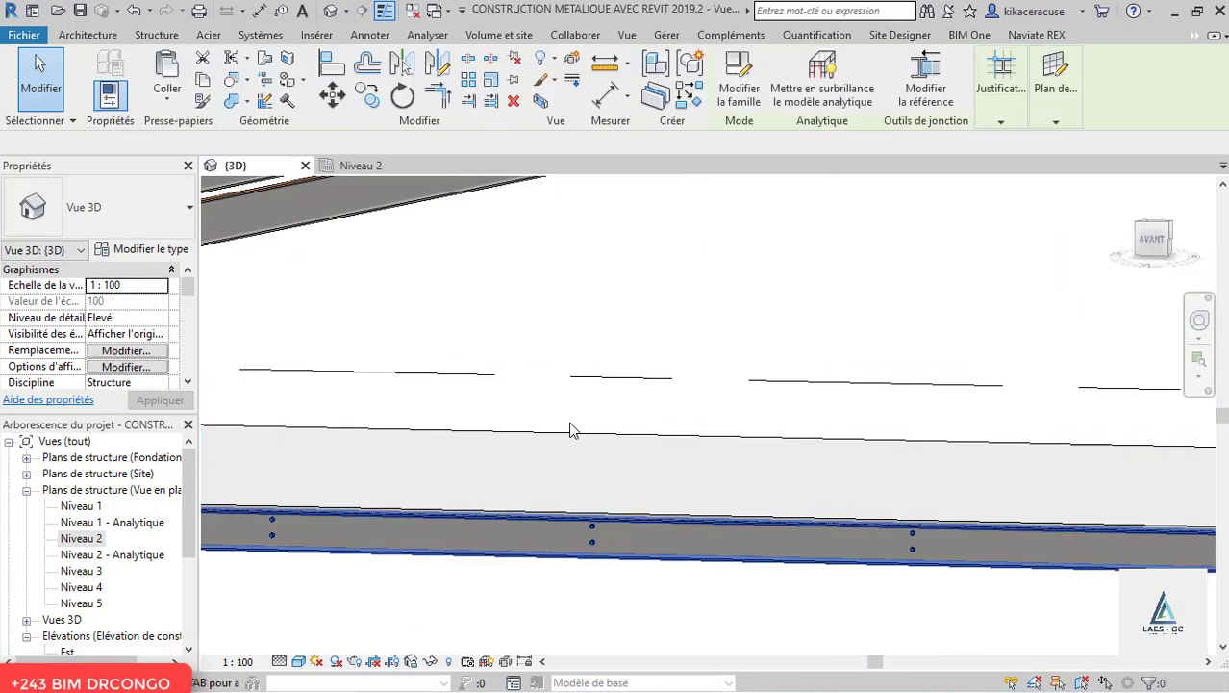
pyautogui.click(653, 282)
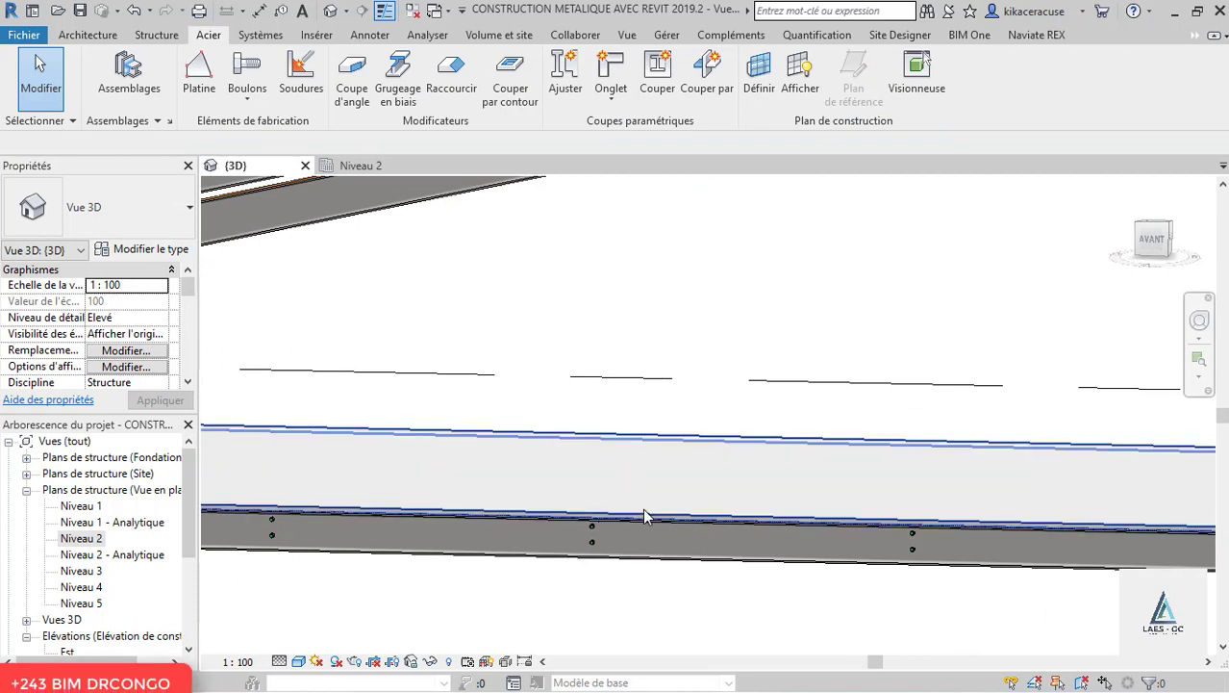
pyautogui.click(645, 516)
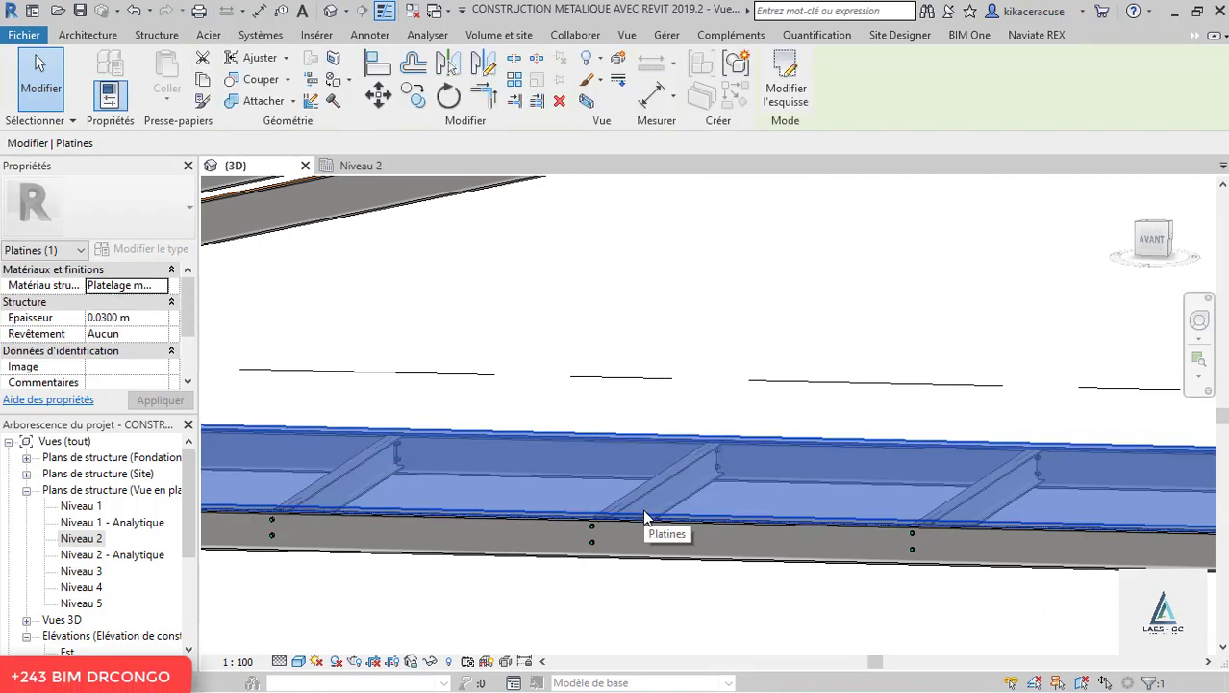
# - Delete the structural plate from the Niveau 2 floor framing
pyautogui.click(151, 38)
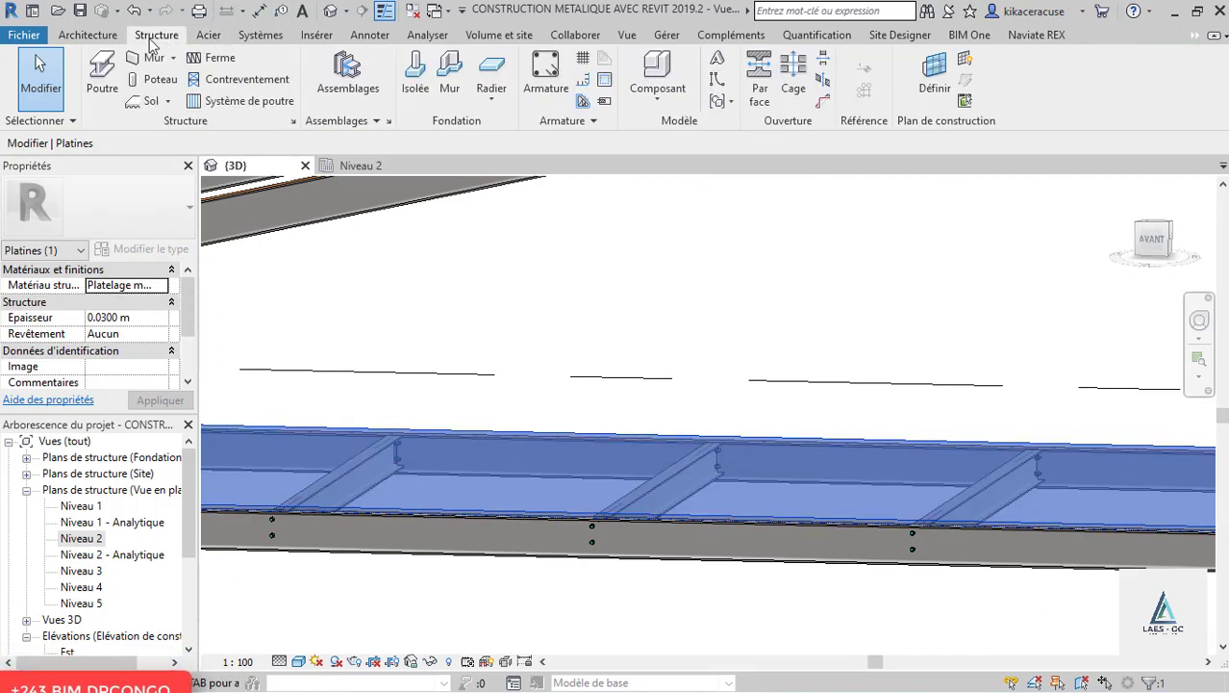
pyautogui.click(169, 102)
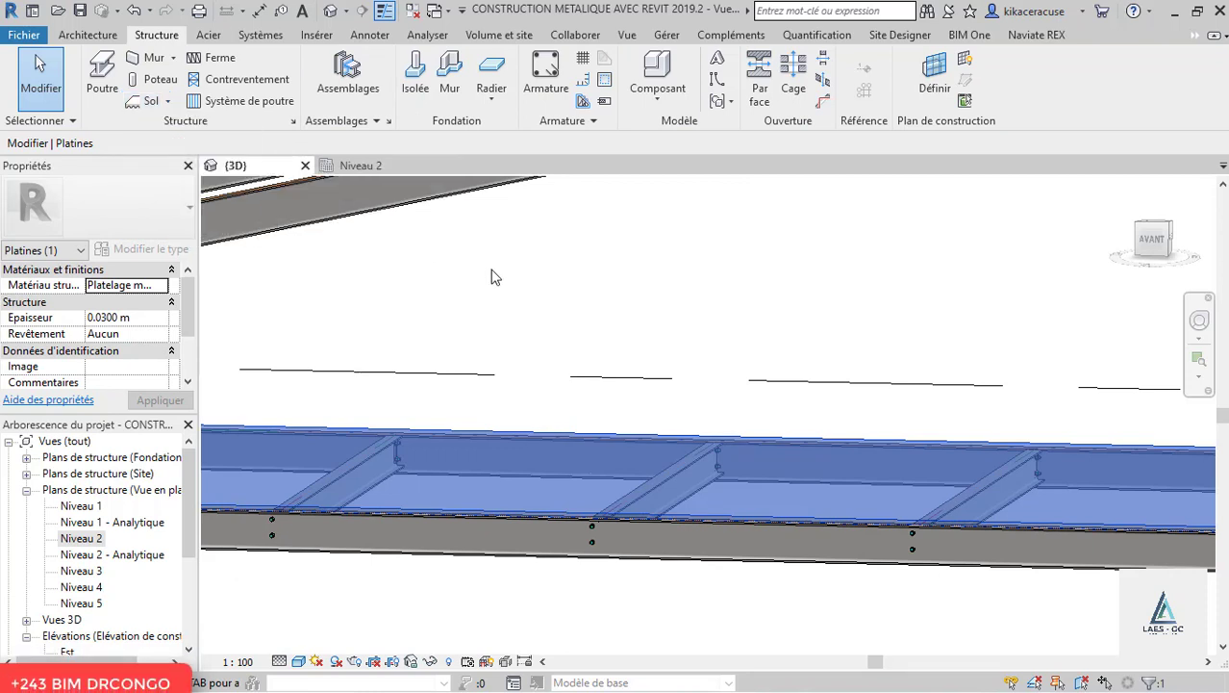
pyautogui.press('Escape')
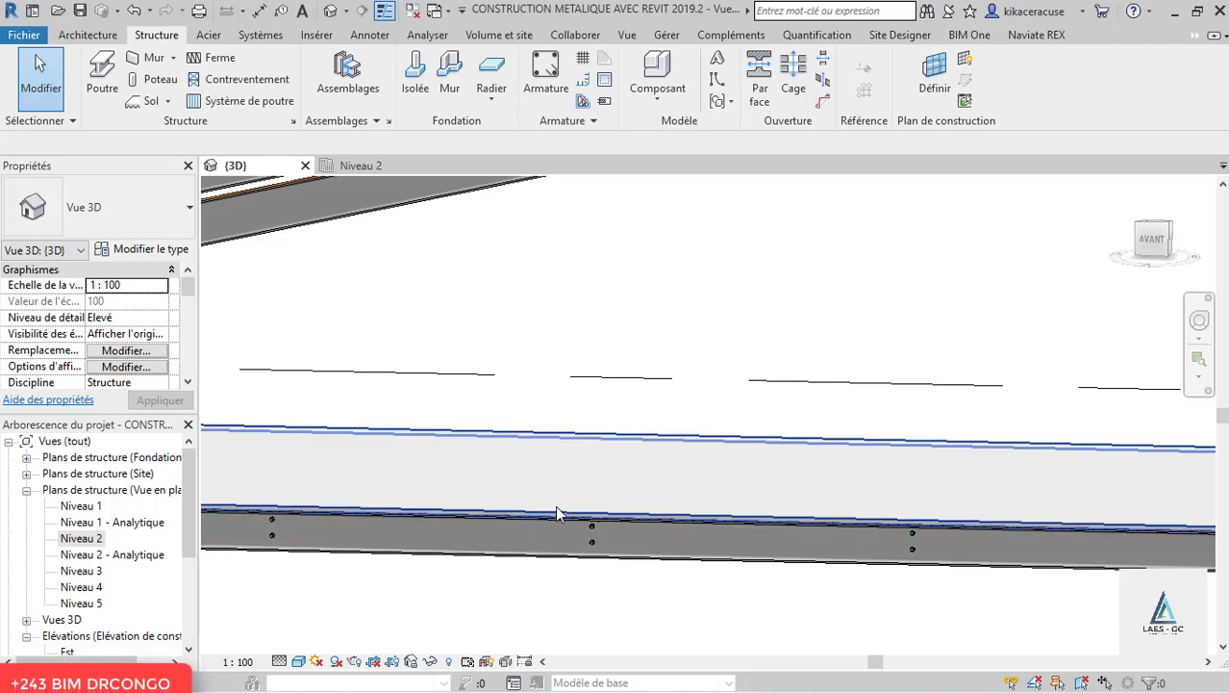
pyautogui.click(556, 513)
pyautogui.press('Delete')
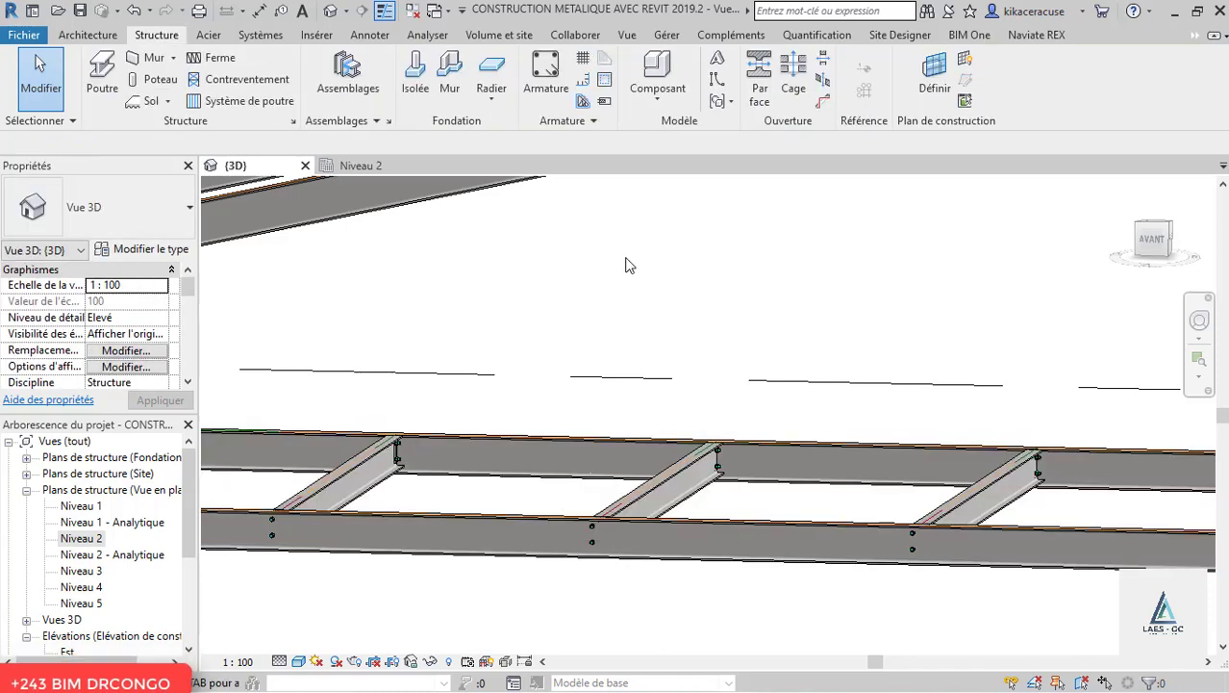
# - Return to the Niveau 2 structural plan
pyautogui.click(355, 166)
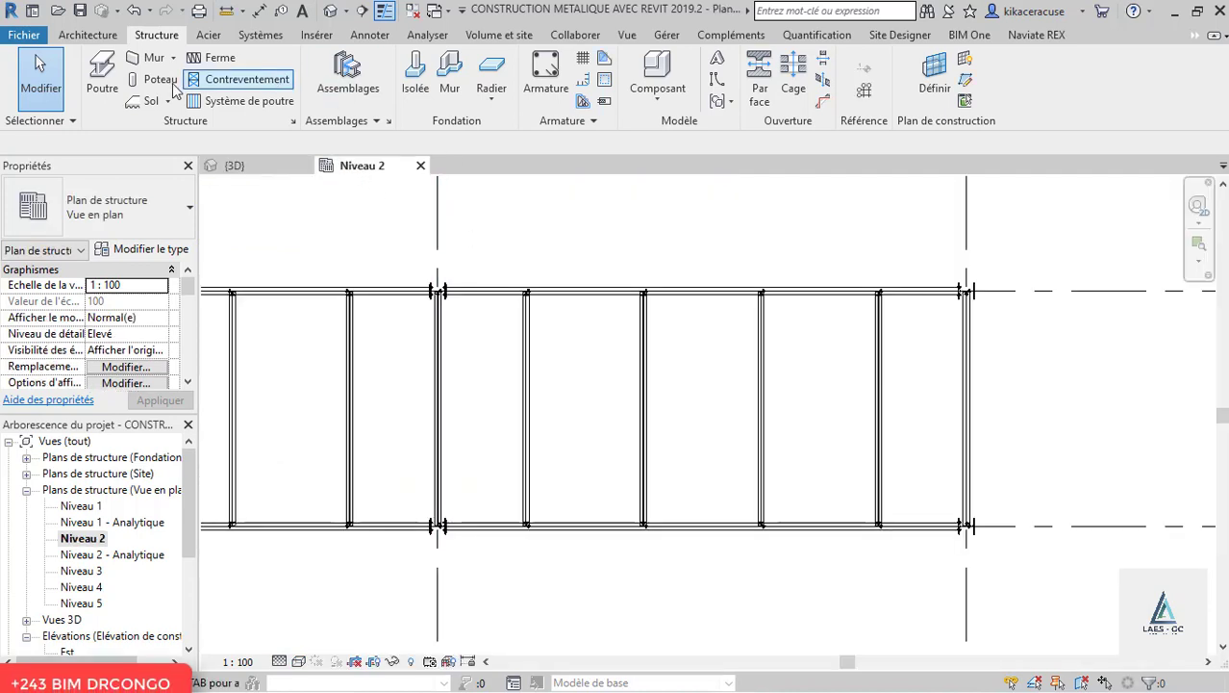